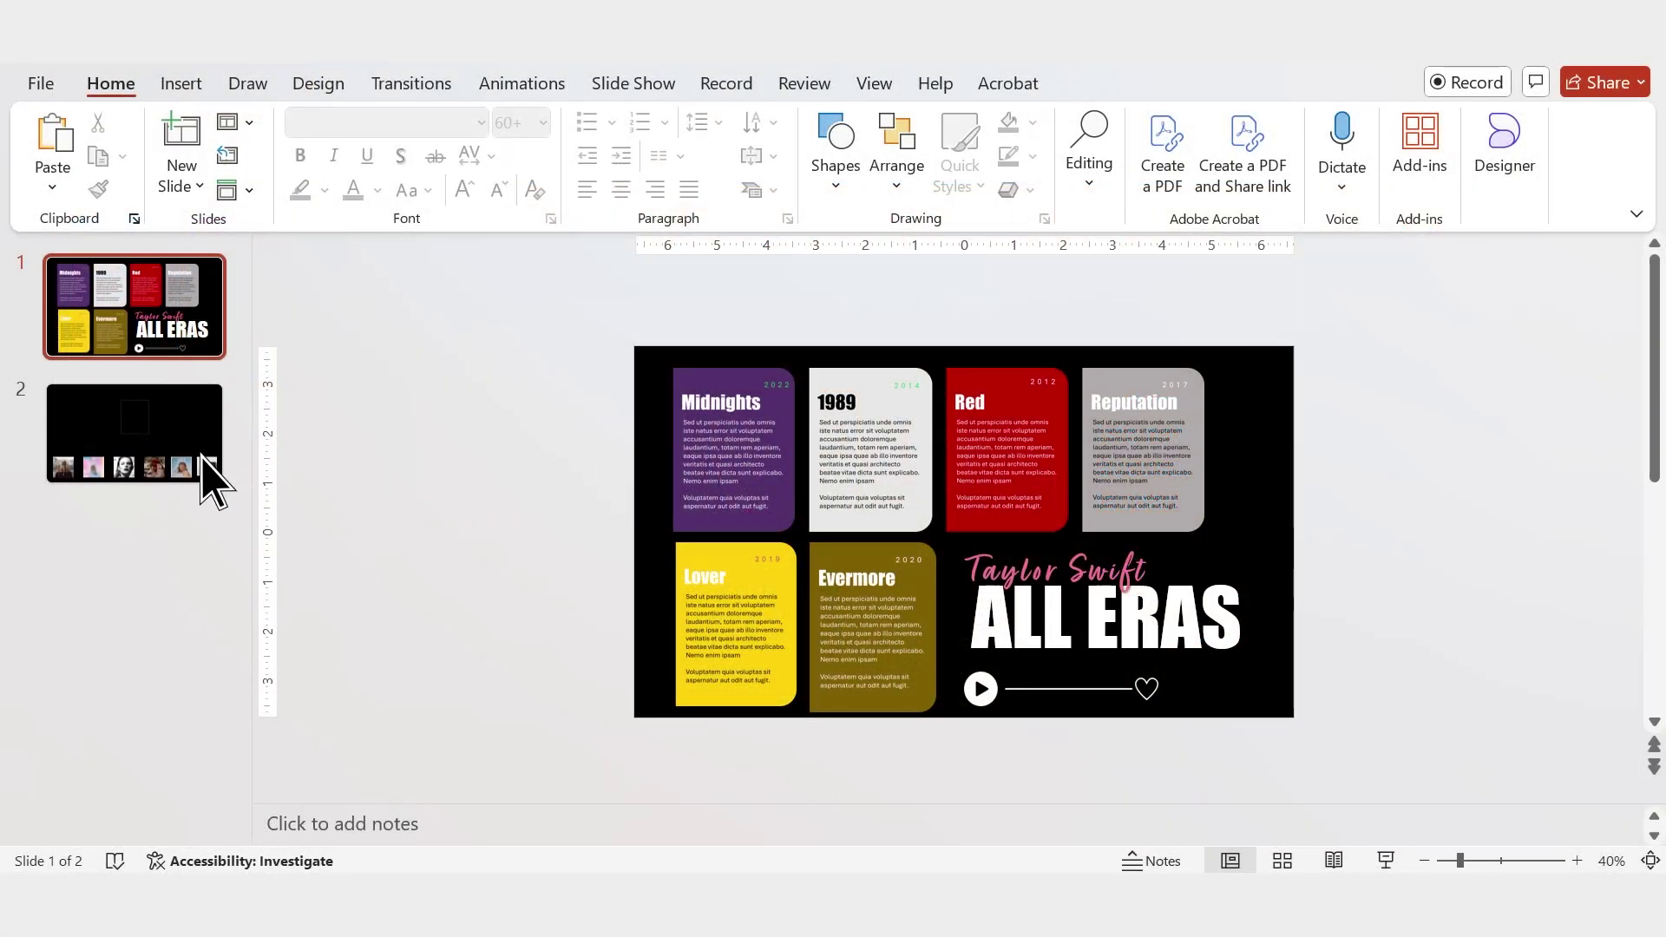
Go to slide 2, the black slide with six album covers along the bottom.
{"action": "left_click", "coordinate": [214, 479]}
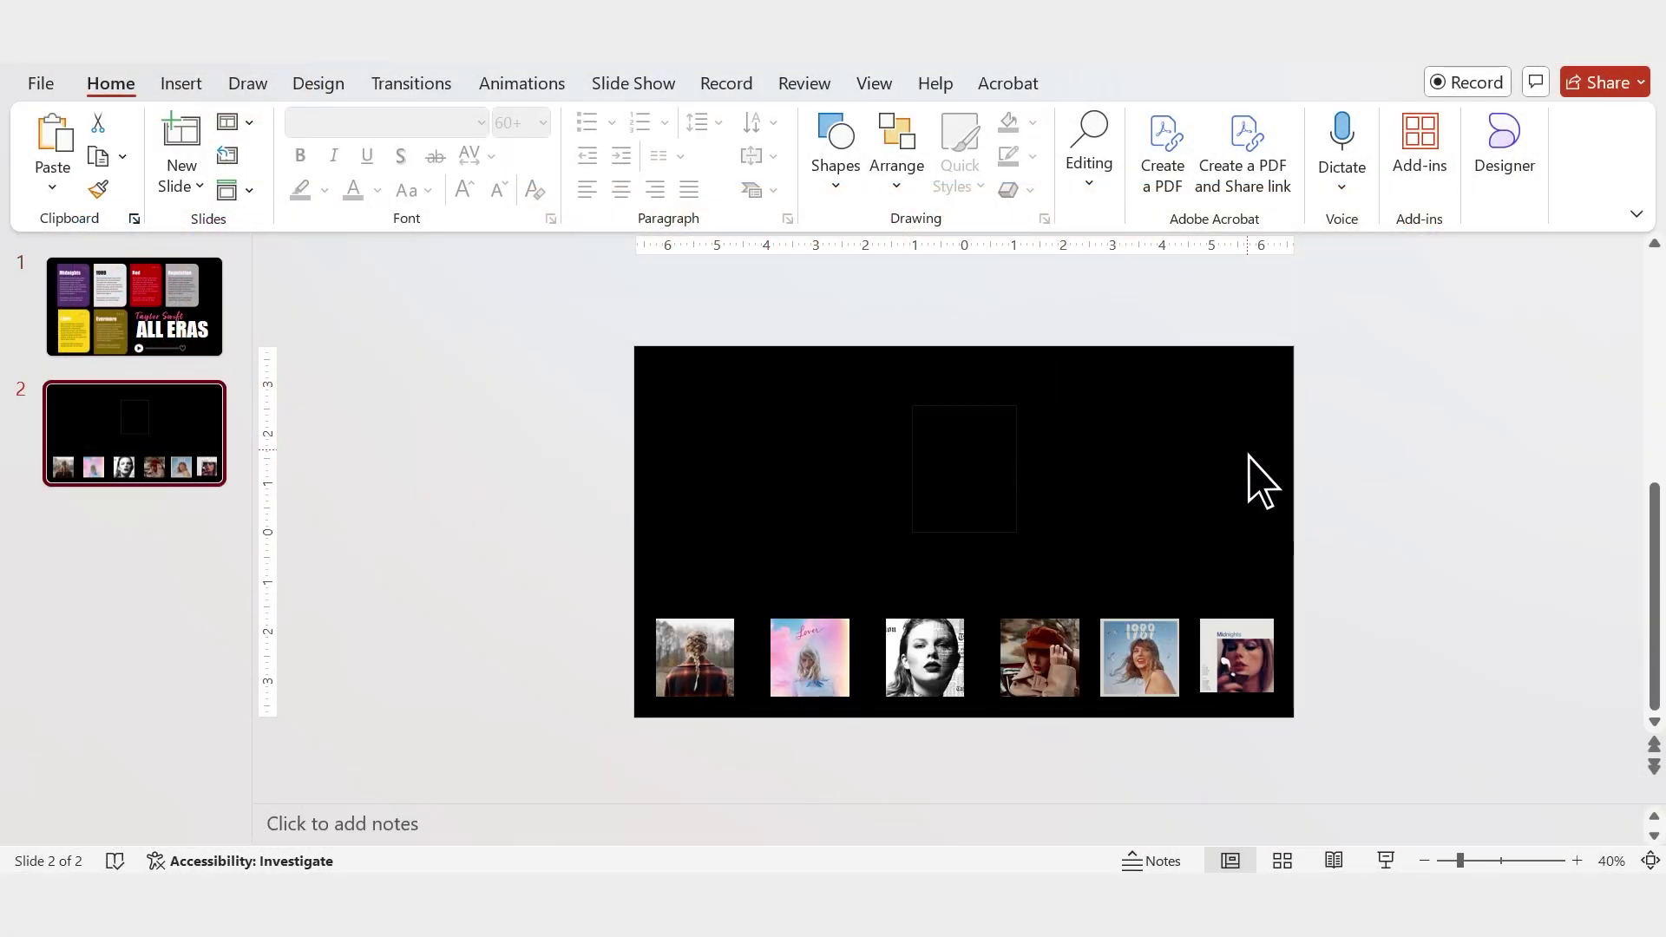
Draw a rectangle above the album covers on slide 2.
{"action": "left_click", "coordinate": [856, 184]}
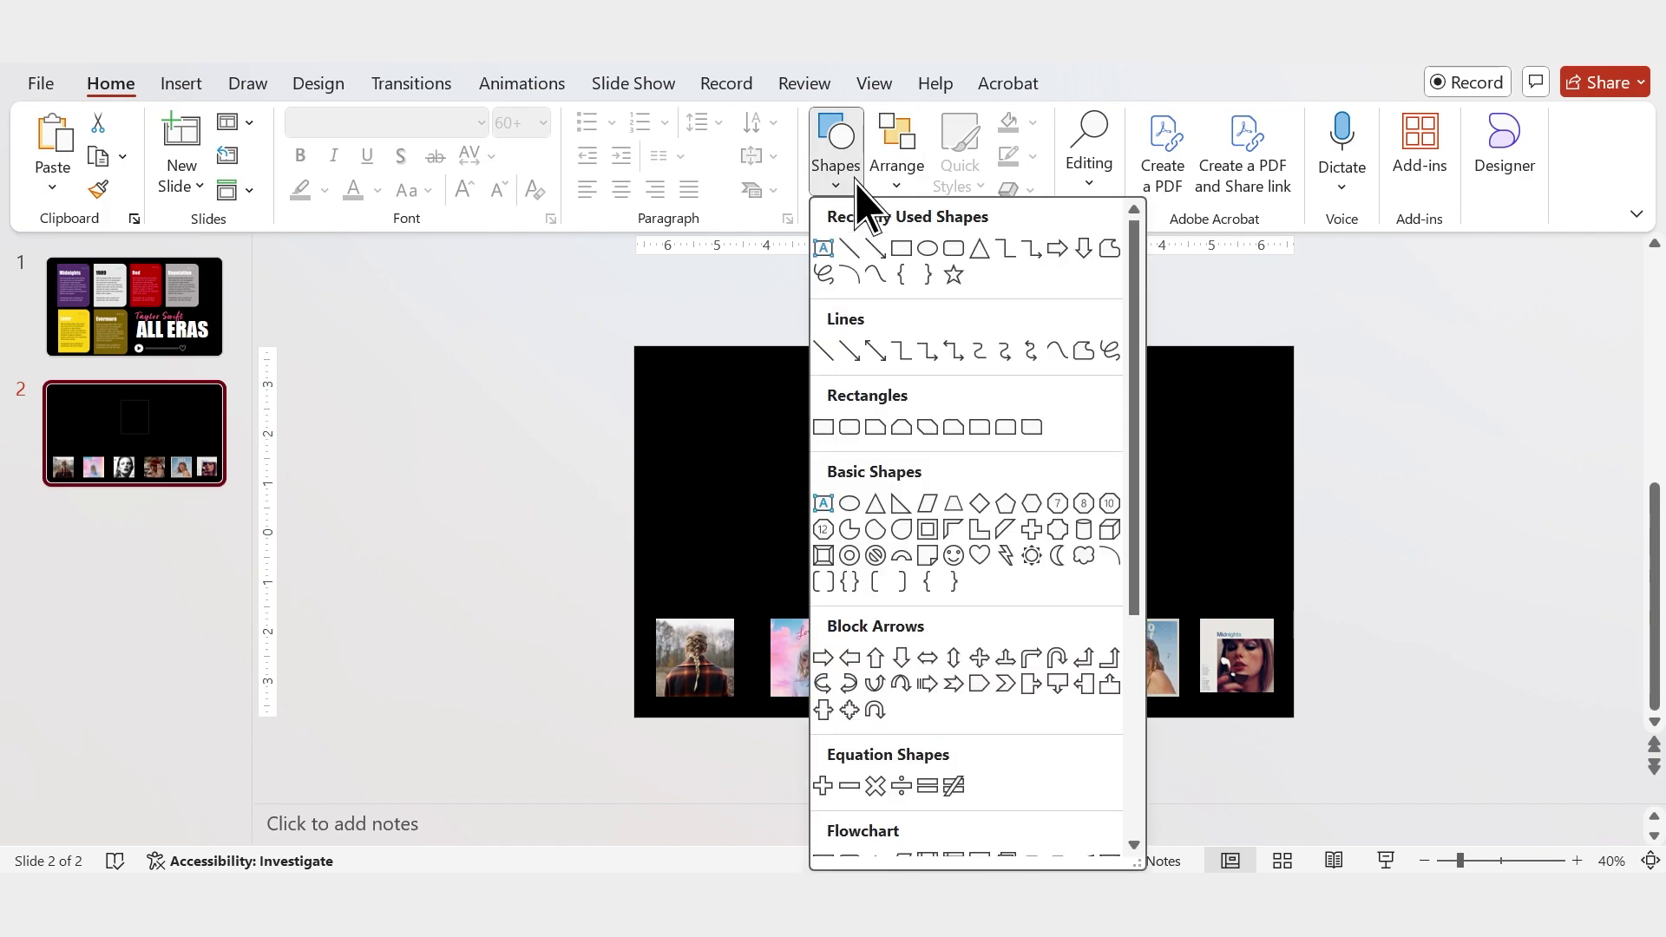
{"action": "left_click", "coordinate": [900, 250]}
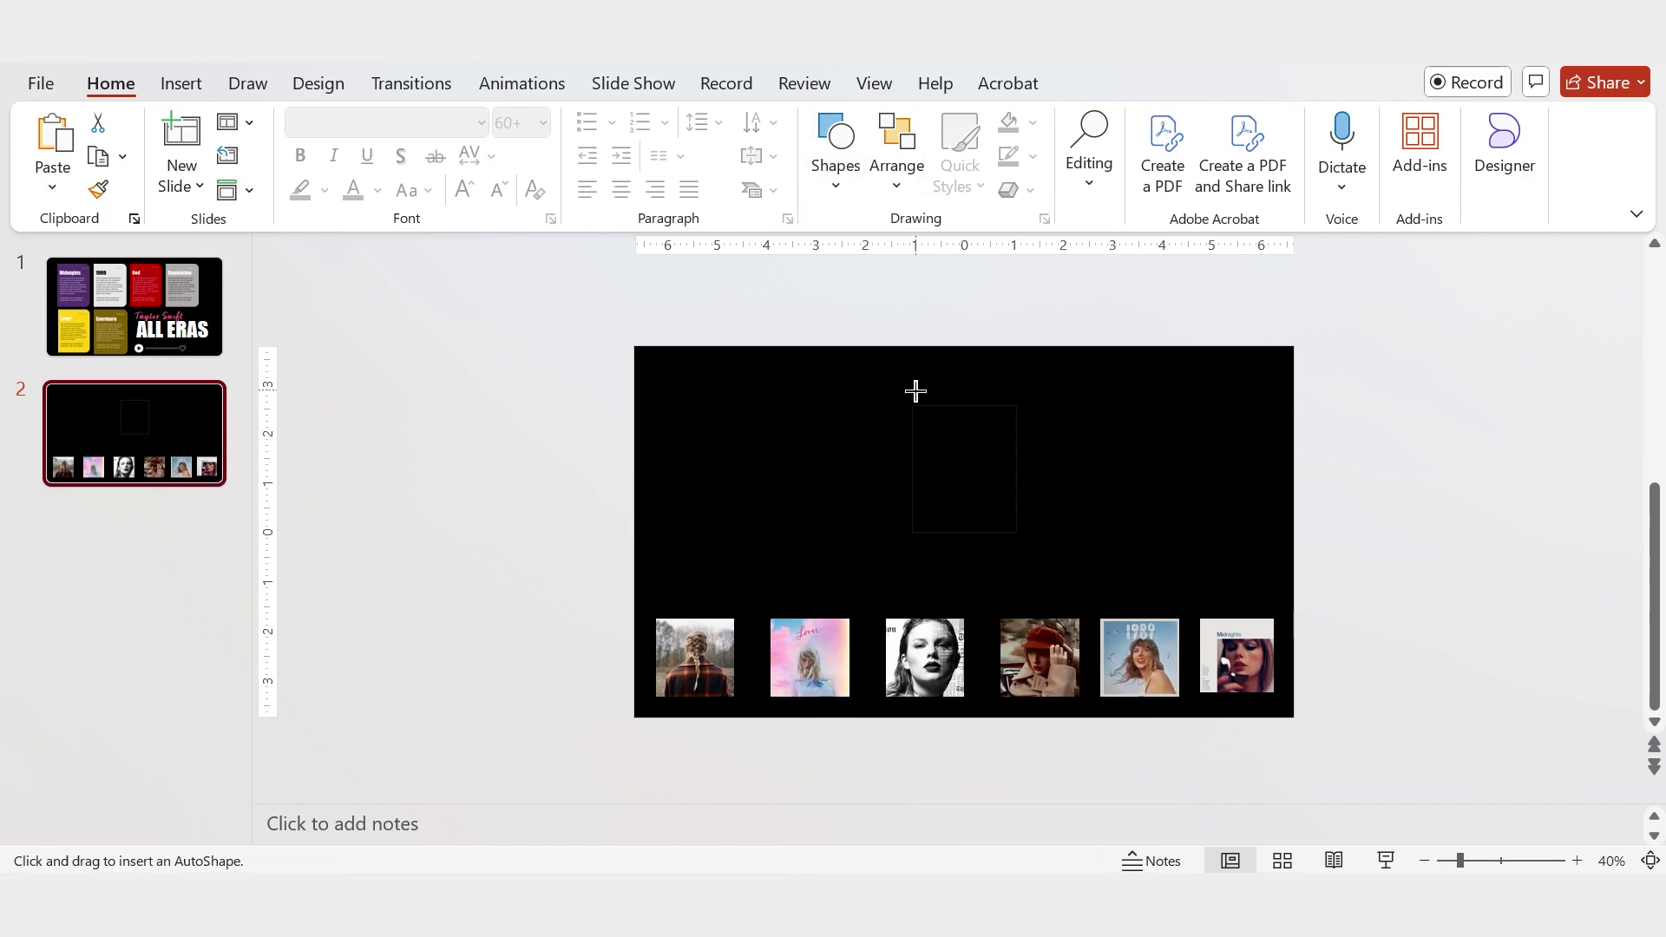
{"action": "left_click_drag", "start_coordinate": [912, 404], "coordinate": [1017, 531]}
Bring up the rectangle's detailed gradient fill settings via Shape Fill > Gradient > More Gradients.
{"action": "scroll", "coordinate": [1015, 231], "scroll_direction": "up", "scroll_amount": 1}
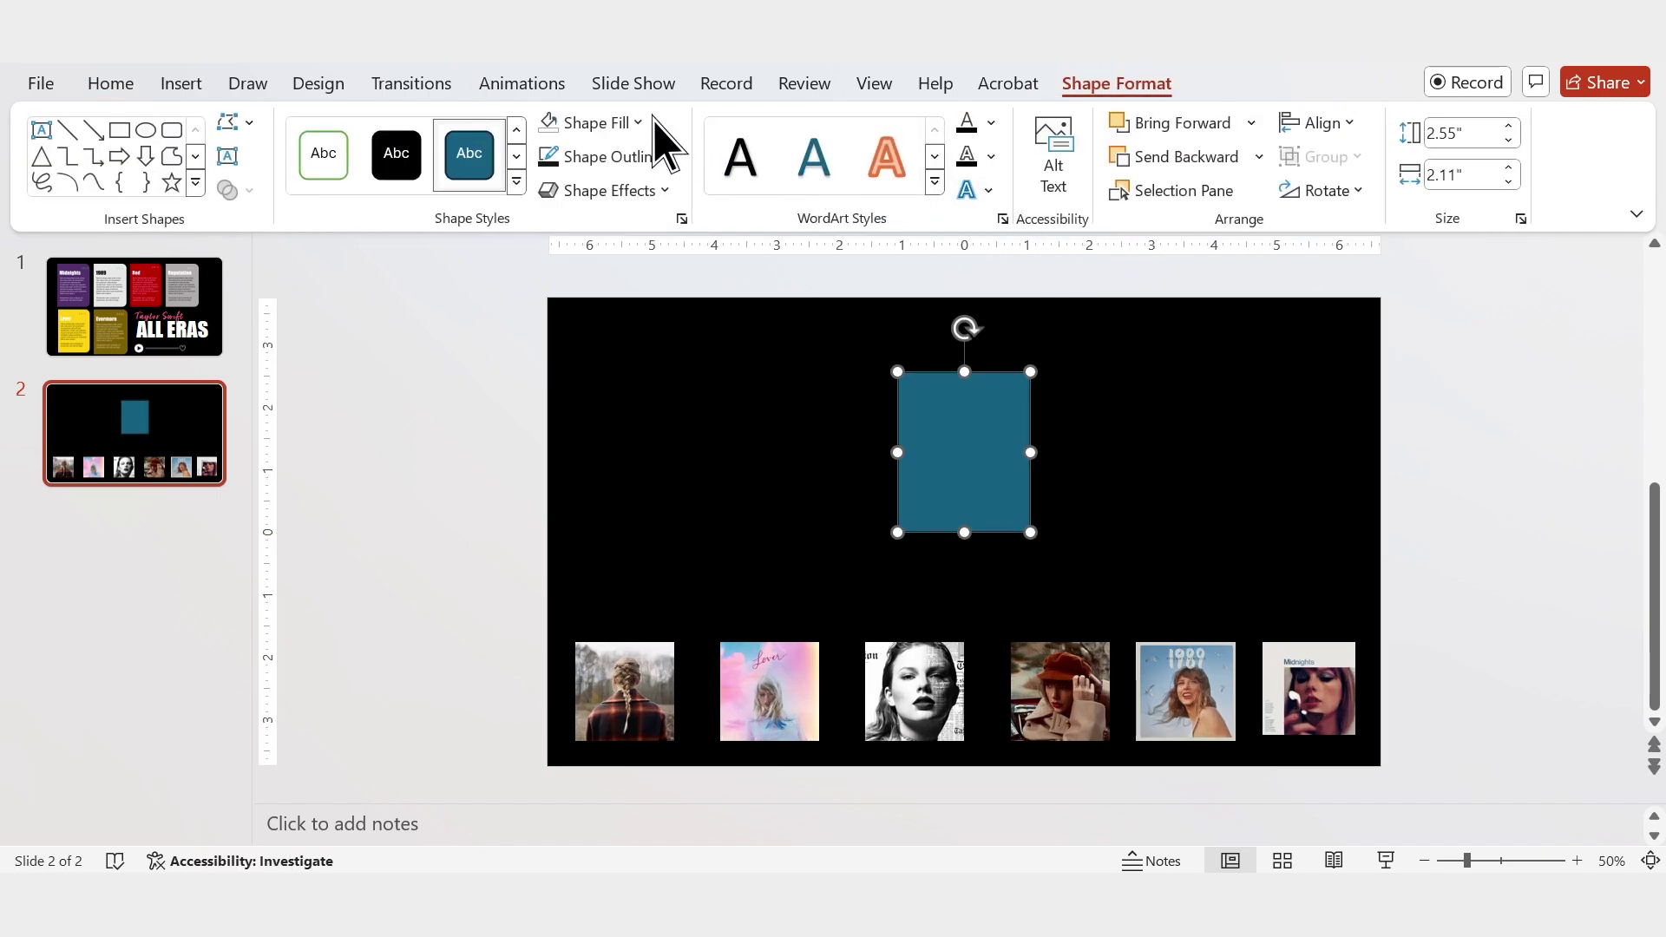
{"action": "left_click", "coordinate": [631, 125]}
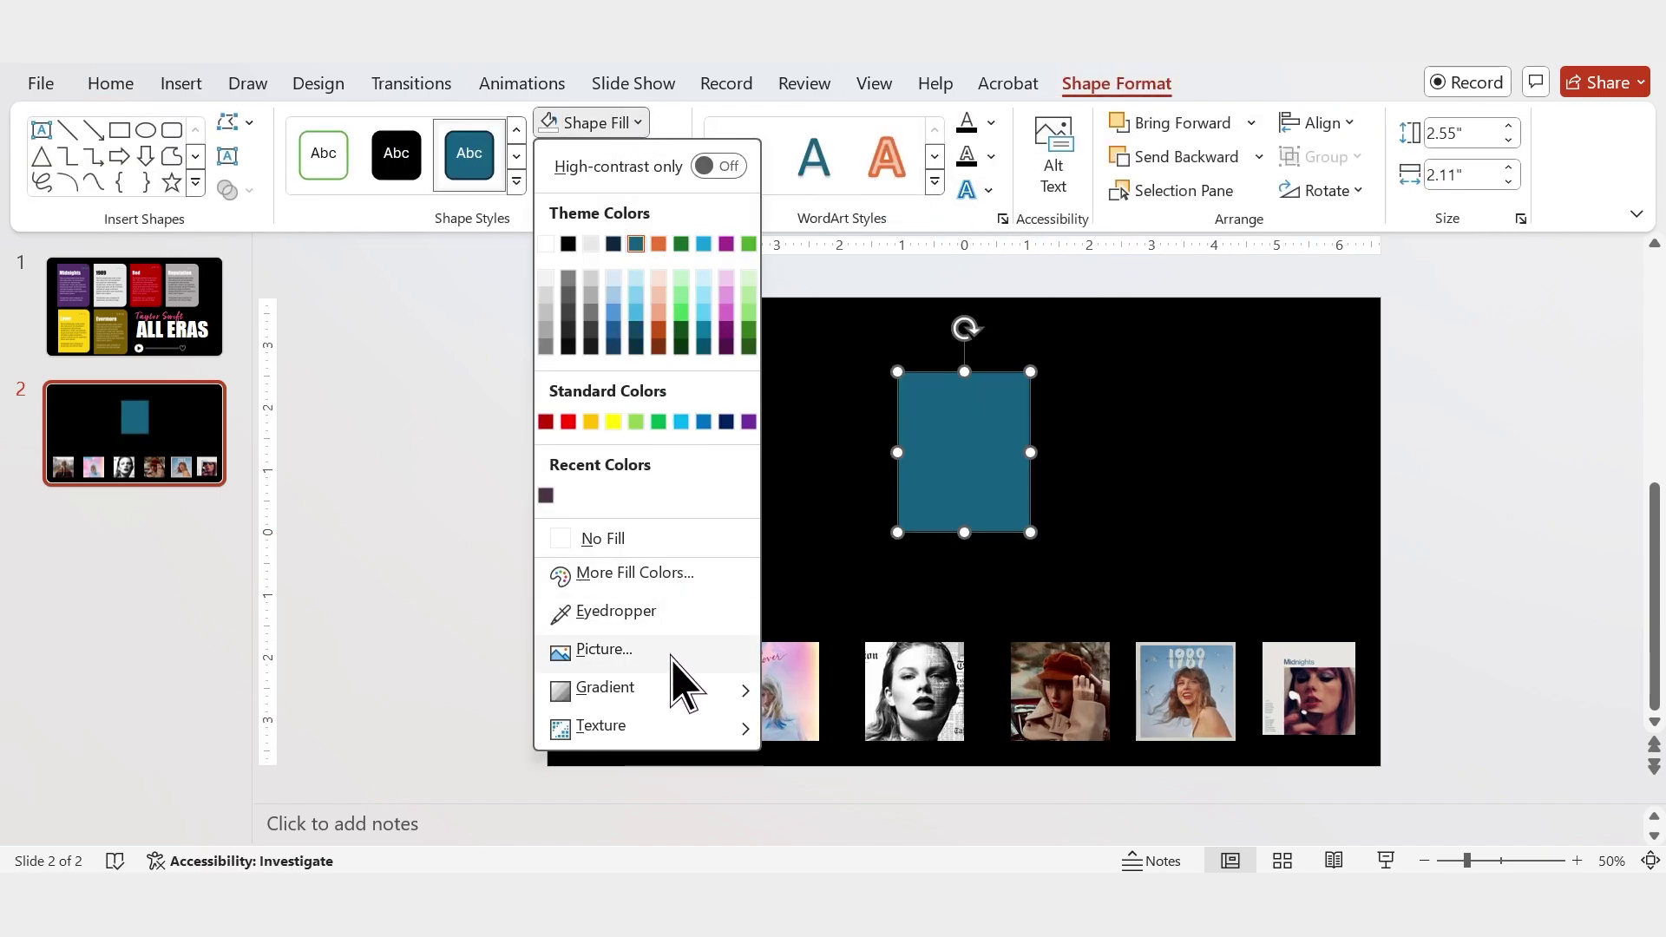
{"action": "mouse_move", "coordinate": [679, 690]}
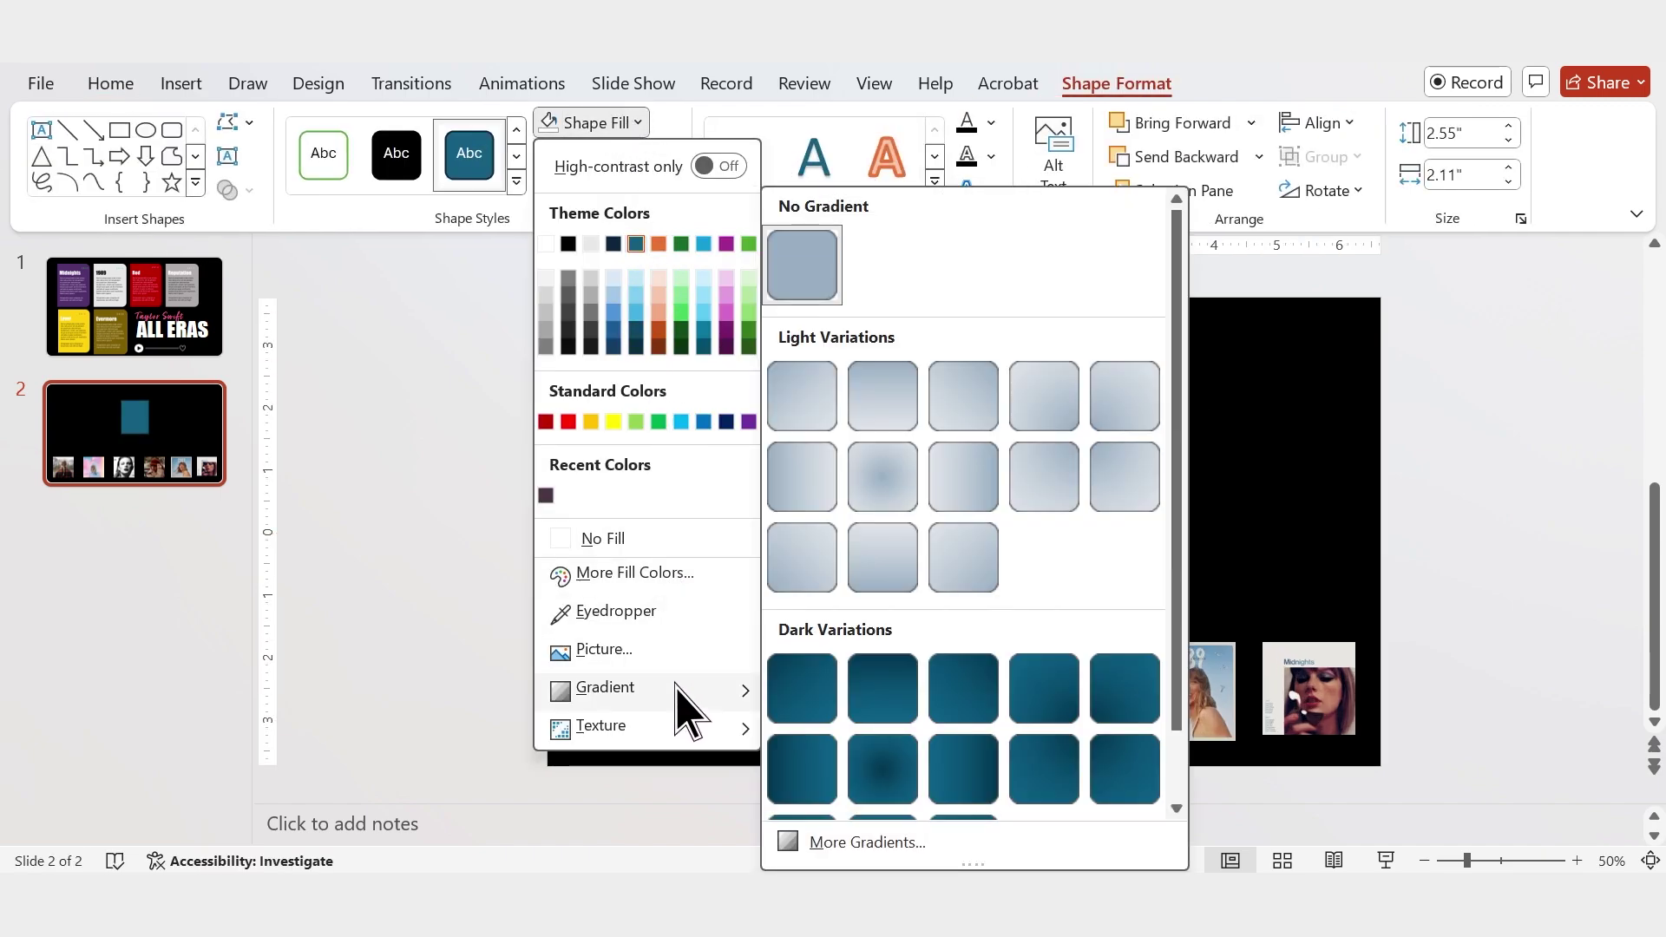
{"action": "left_click", "coordinate": [857, 842]}
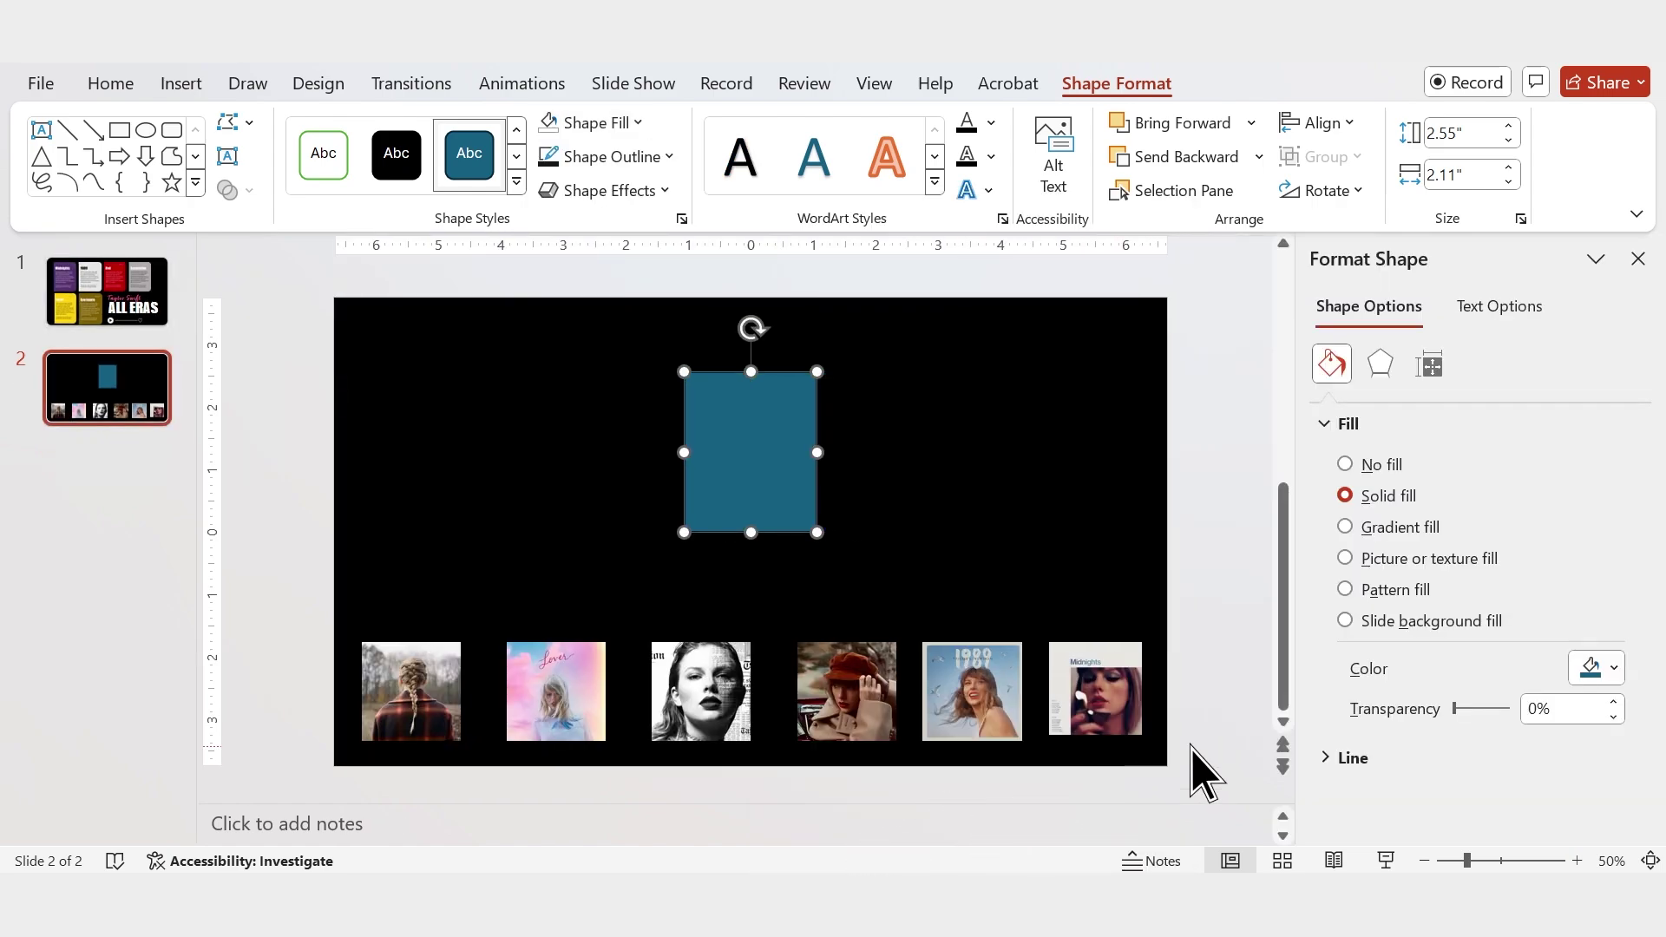
Give the rectangle a diagonal gradient fill and remove the 83% and 74% stops.
{"action": "left_click", "coordinate": [1421, 531]}
{"action": "scroll", "coordinate": [1428, 555], "scroll_direction": "down", "scroll_amount": 3}
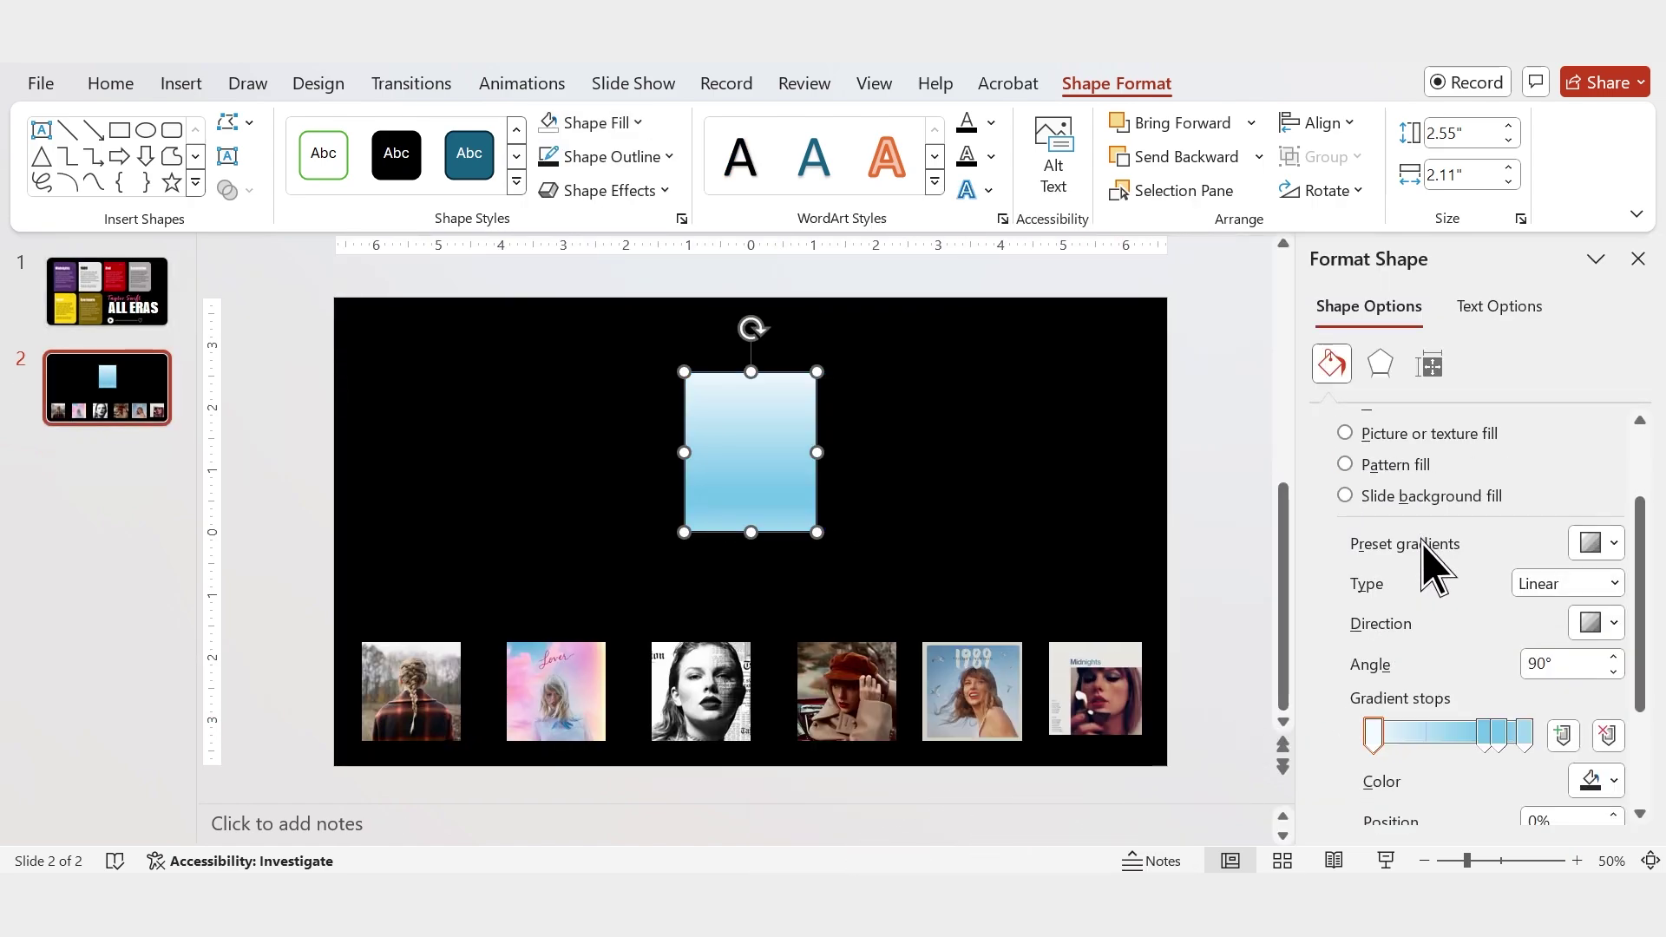
{"action": "left_click", "coordinate": [1593, 623]}
{"action": "left_click", "coordinate": [1467, 762]}
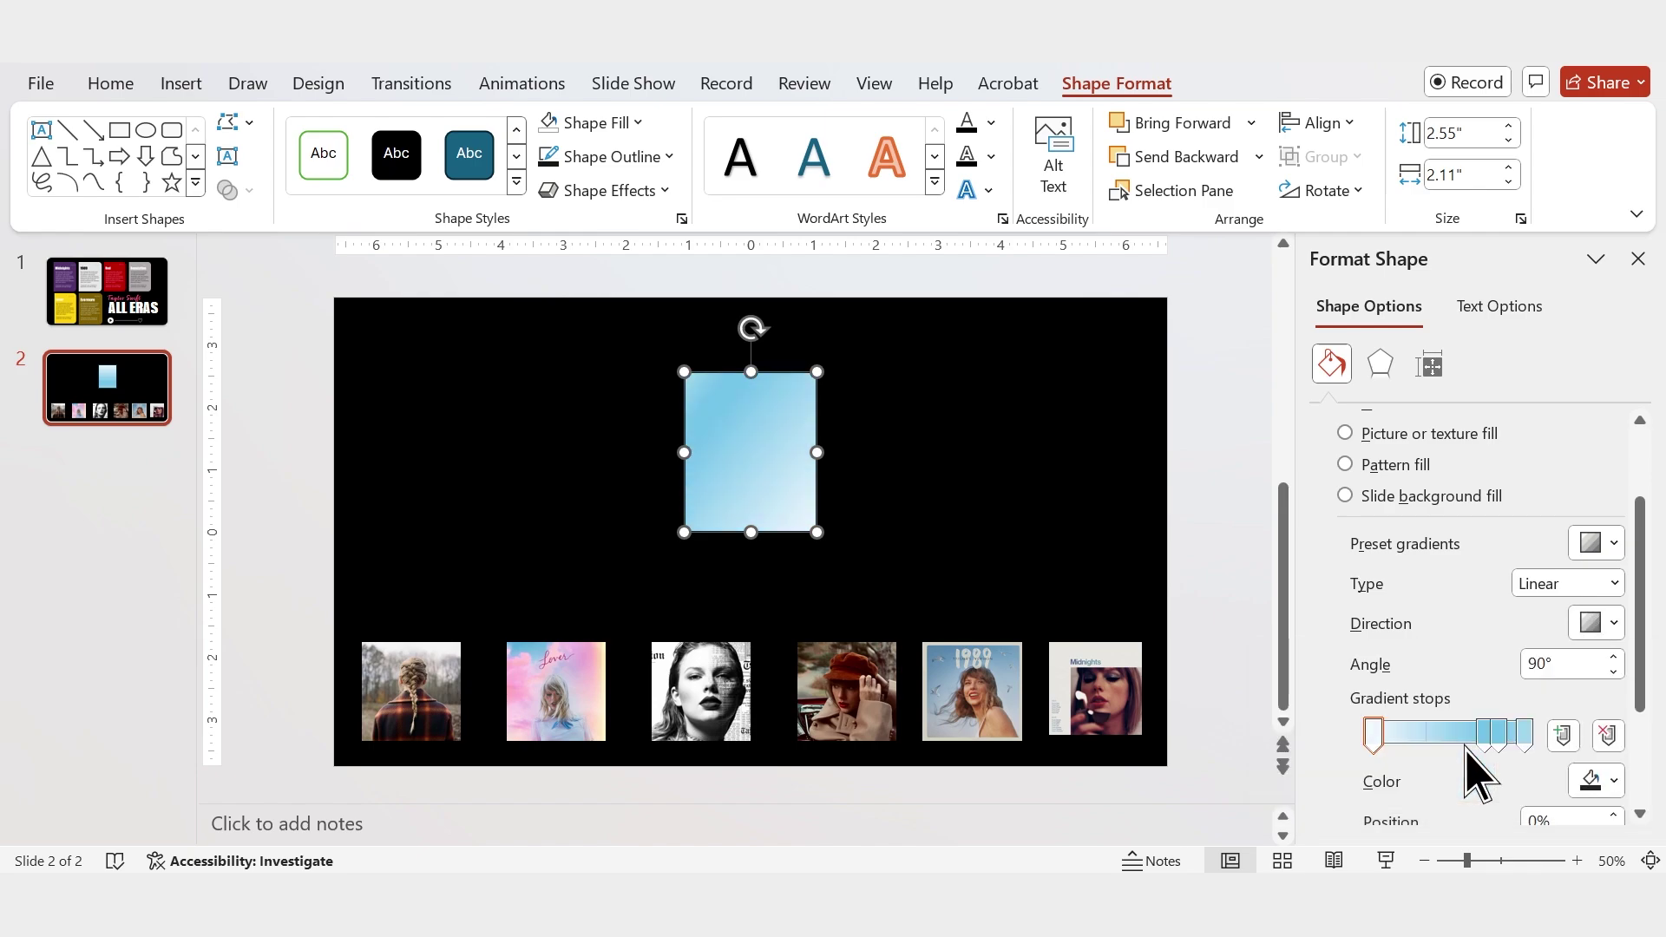
{"action": "scroll", "coordinate": [1480, 692], "scroll_direction": "down", "scroll_amount": 1}
{"action": "left_click", "coordinate": [1497, 673]}
{"action": "left_click", "coordinate": [1608, 673]}
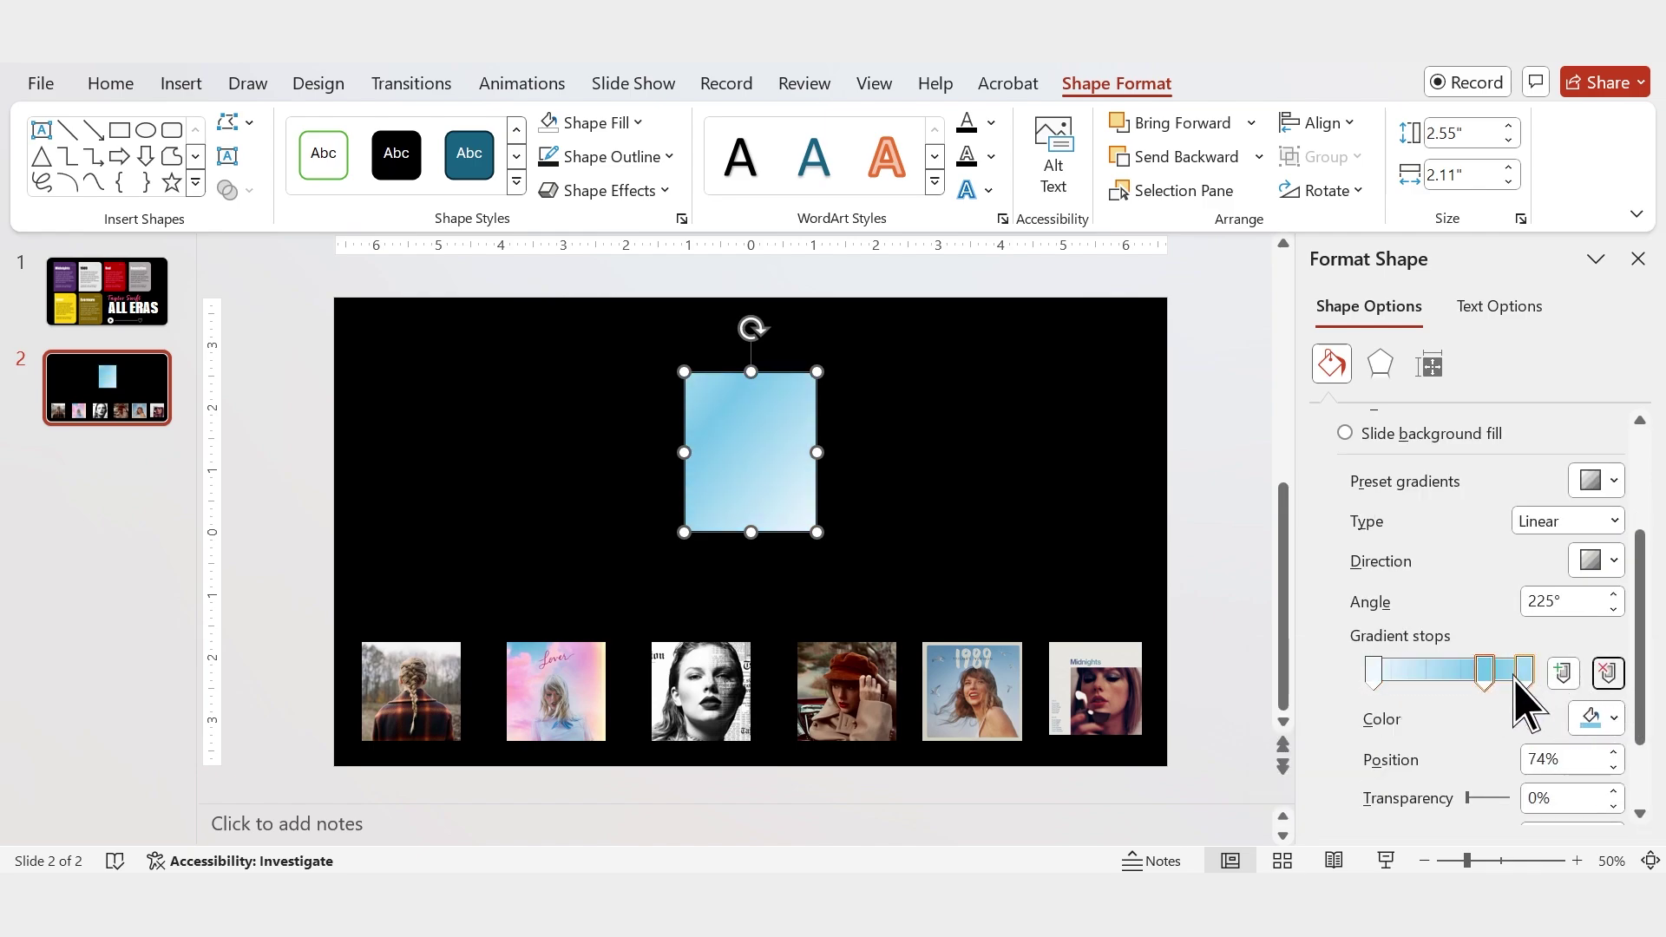
{"action": "left_click", "coordinate": [1608, 673]}
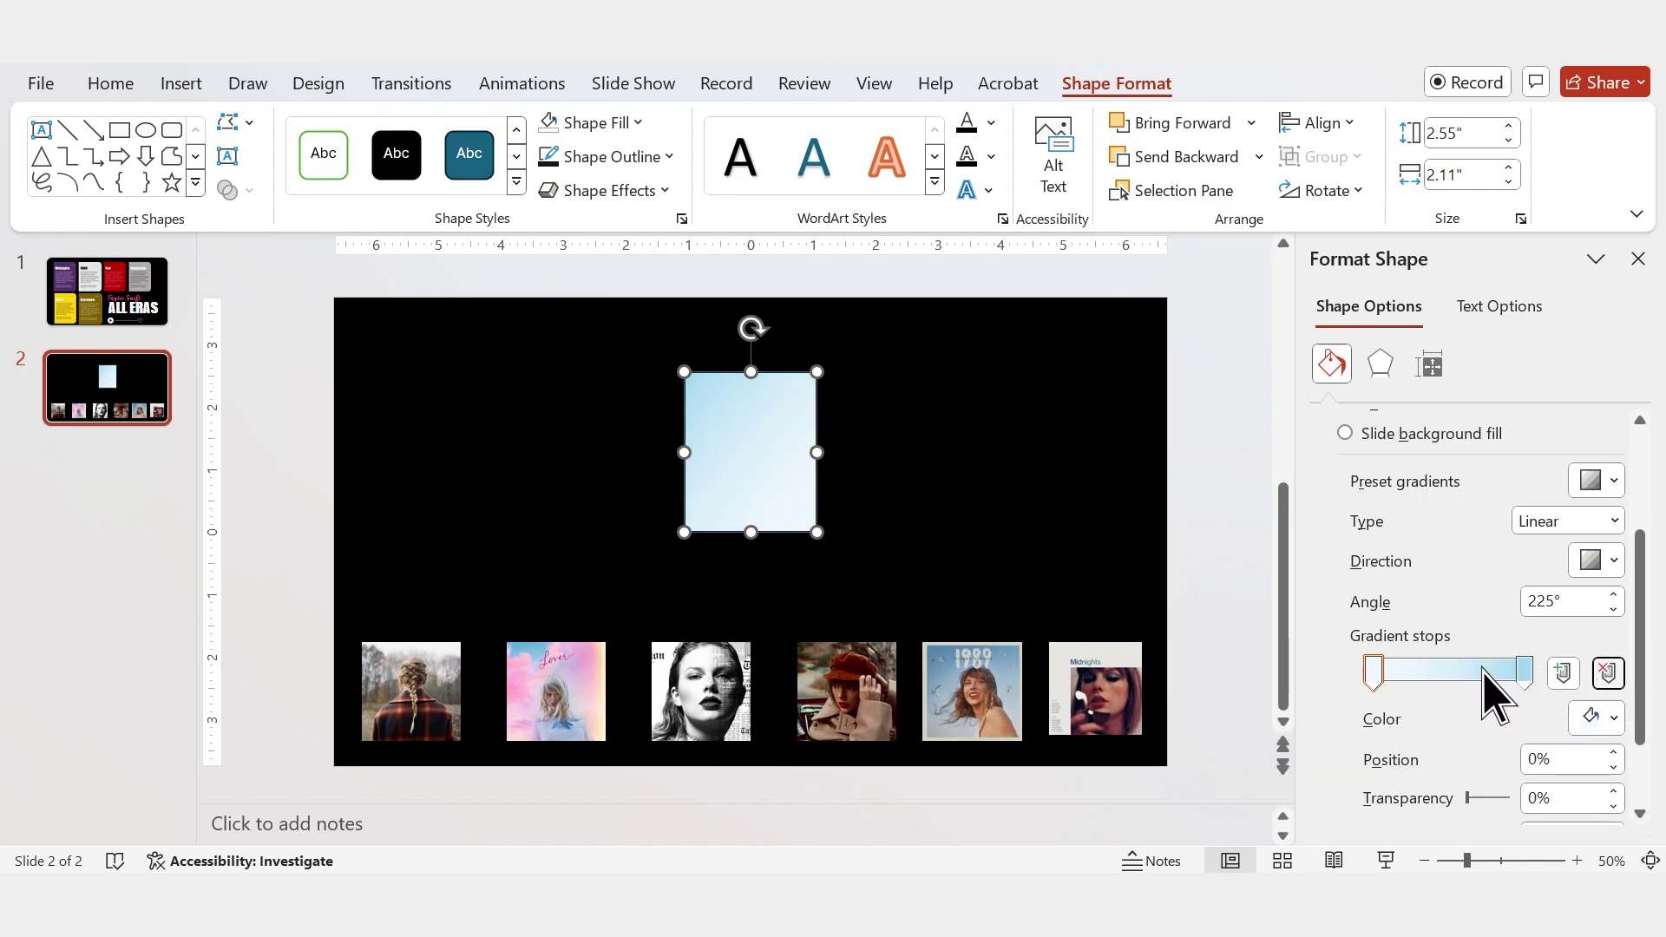
Make the end stop white and eyedrop the Midnights cover colour for the start stop.
{"action": "left_click", "coordinate": [1524, 672]}
{"action": "left_click", "coordinate": [1593, 720]}
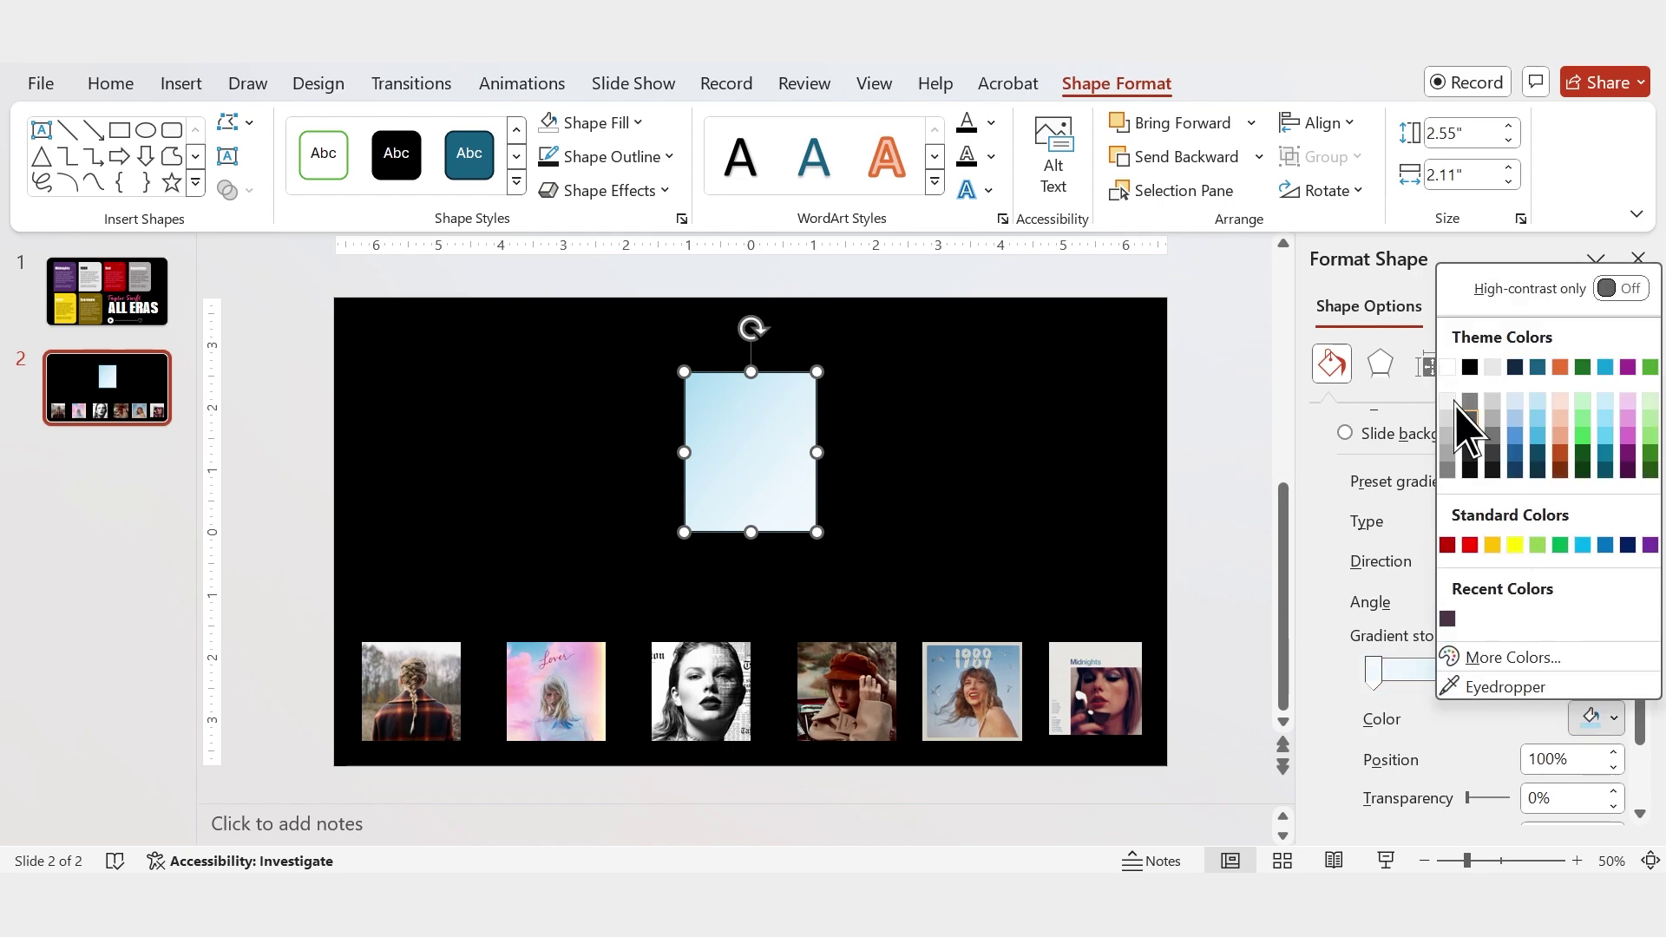
{"action": "left_click", "coordinate": [1438, 371]}
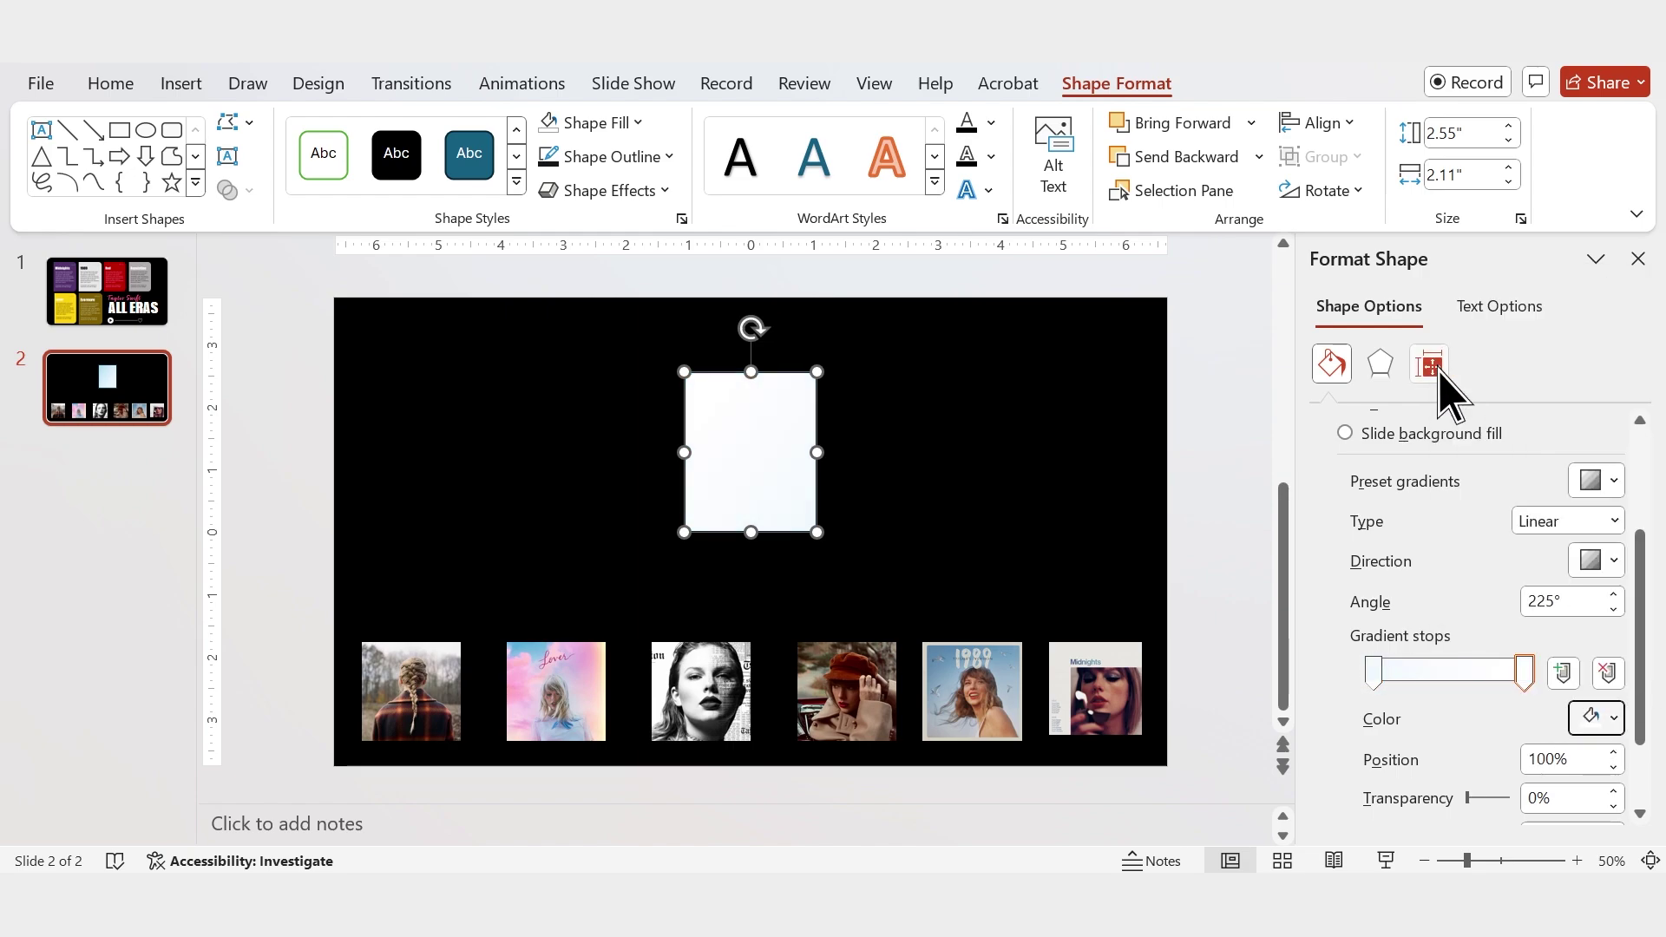
{"action": "left_click", "coordinate": [1372, 673]}
{"action": "left_click", "coordinate": [1593, 721]}
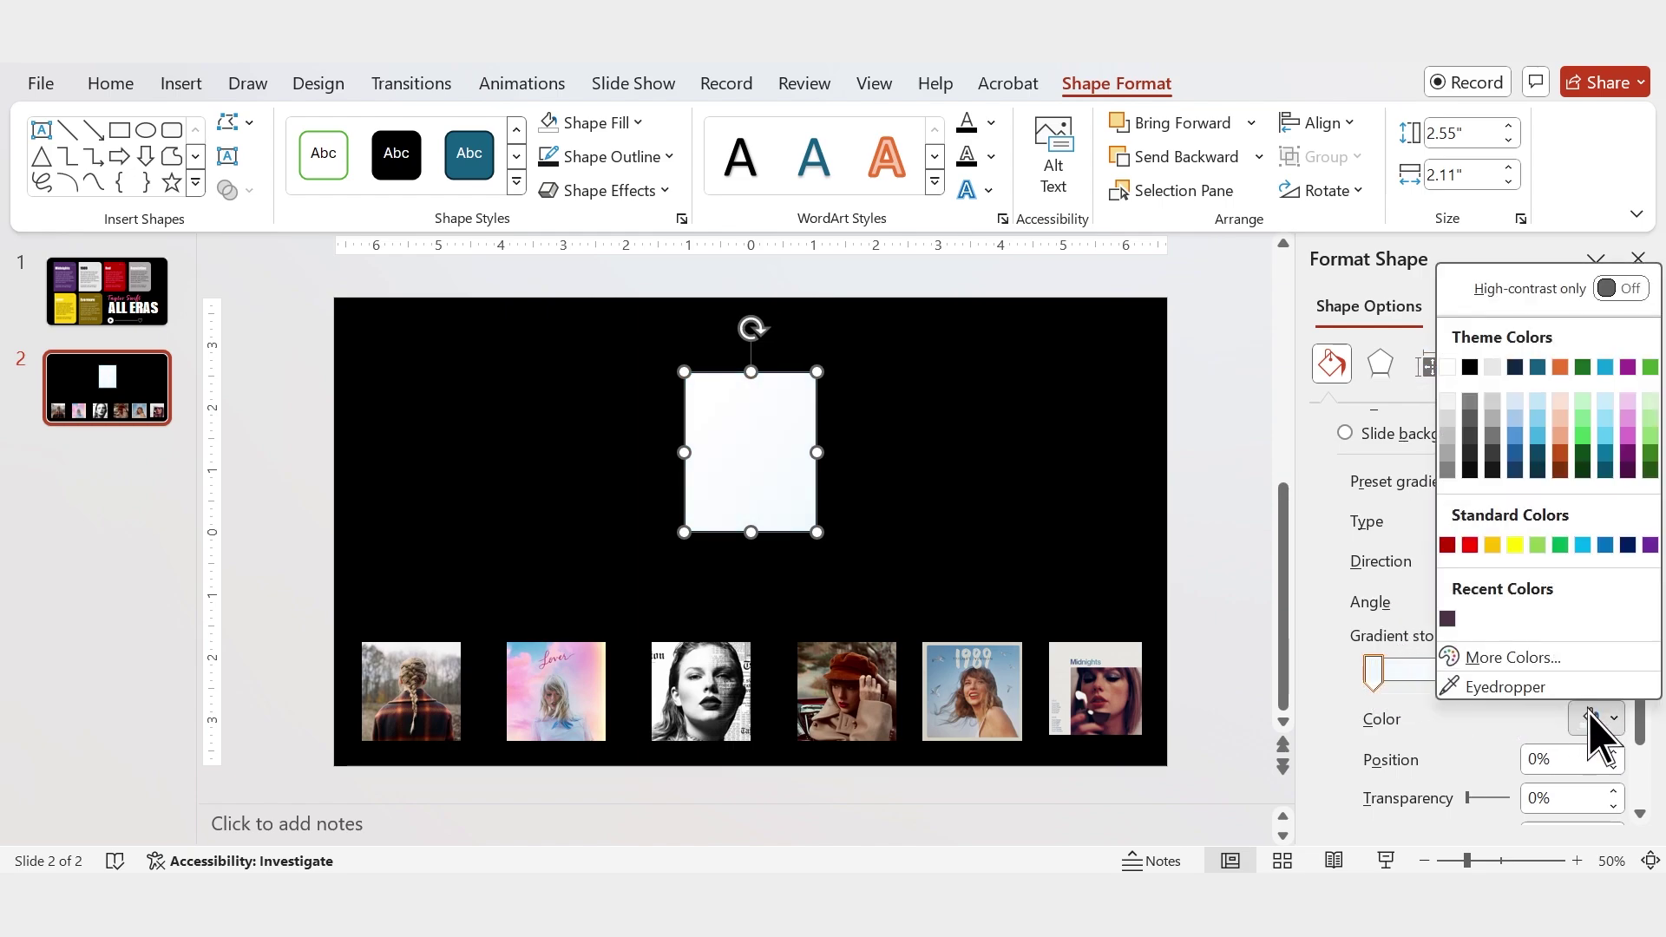
{"action": "left_click", "coordinate": [1536, 687]}
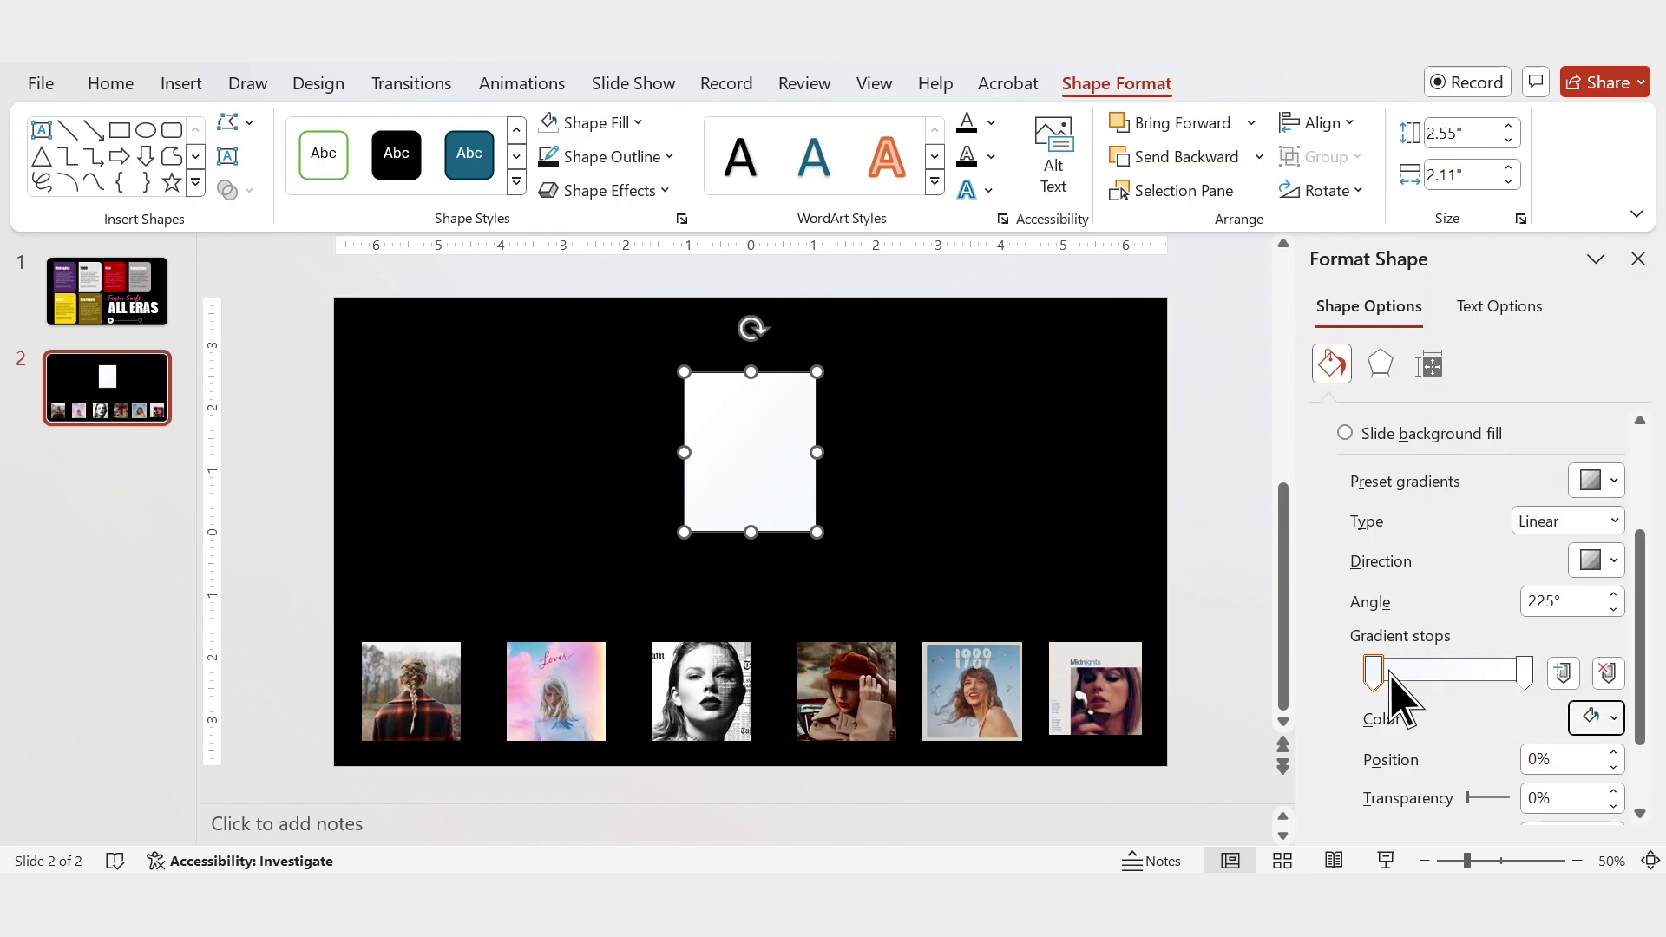
{"action": "left_click", "coordinate": [1125, 662]}
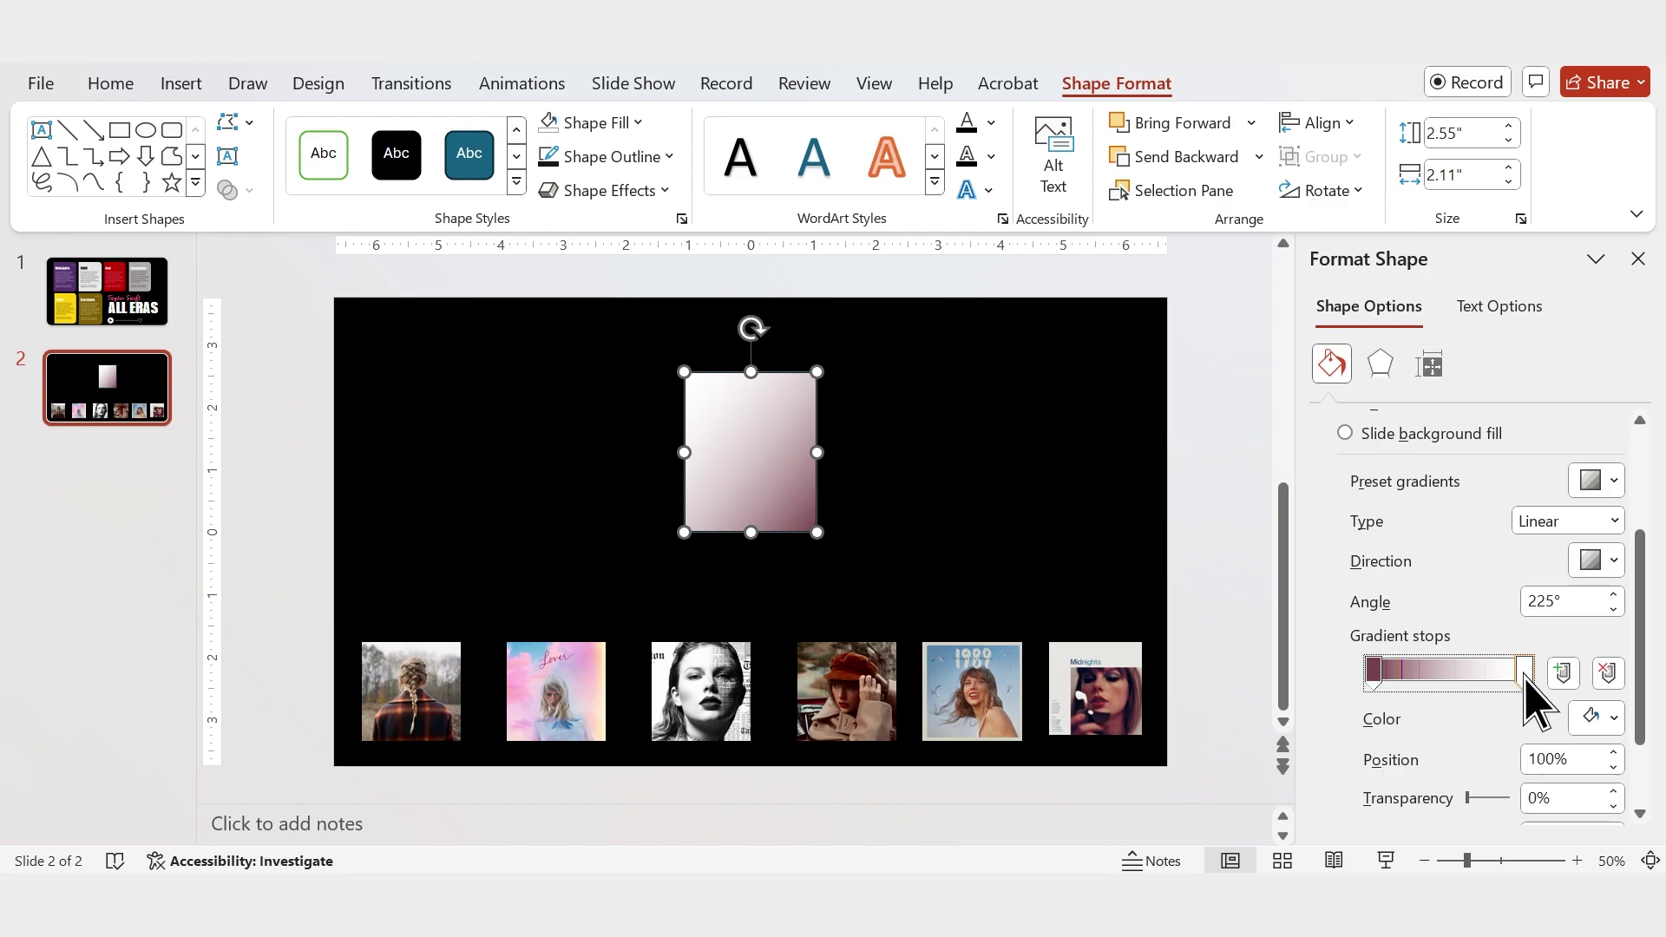
Set the end gradient stop to 100% transparency.
{"action": "scroll", "coordinate": [1488, 743], "scroll_direction": "down", "scroll_amount": 2}
{"action": "left_click_drag", "start_coordinate": [1468, 692], "coordinate": [1514, 694]}
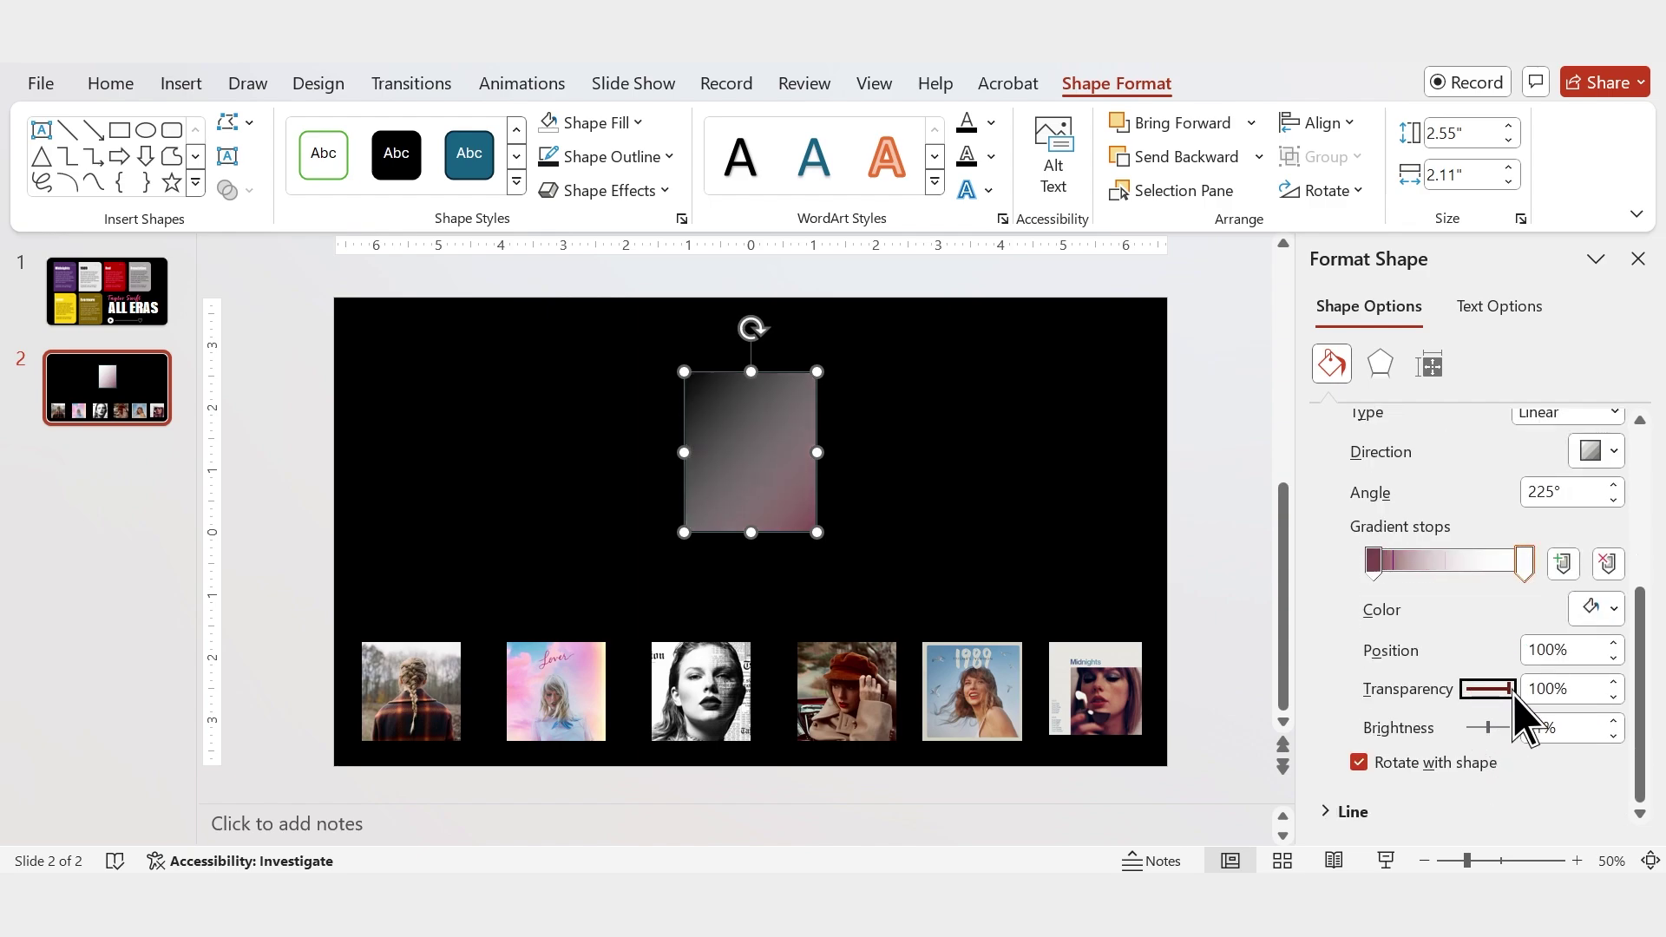
{"action": "left_click", "coordinate": [1329, 813]}
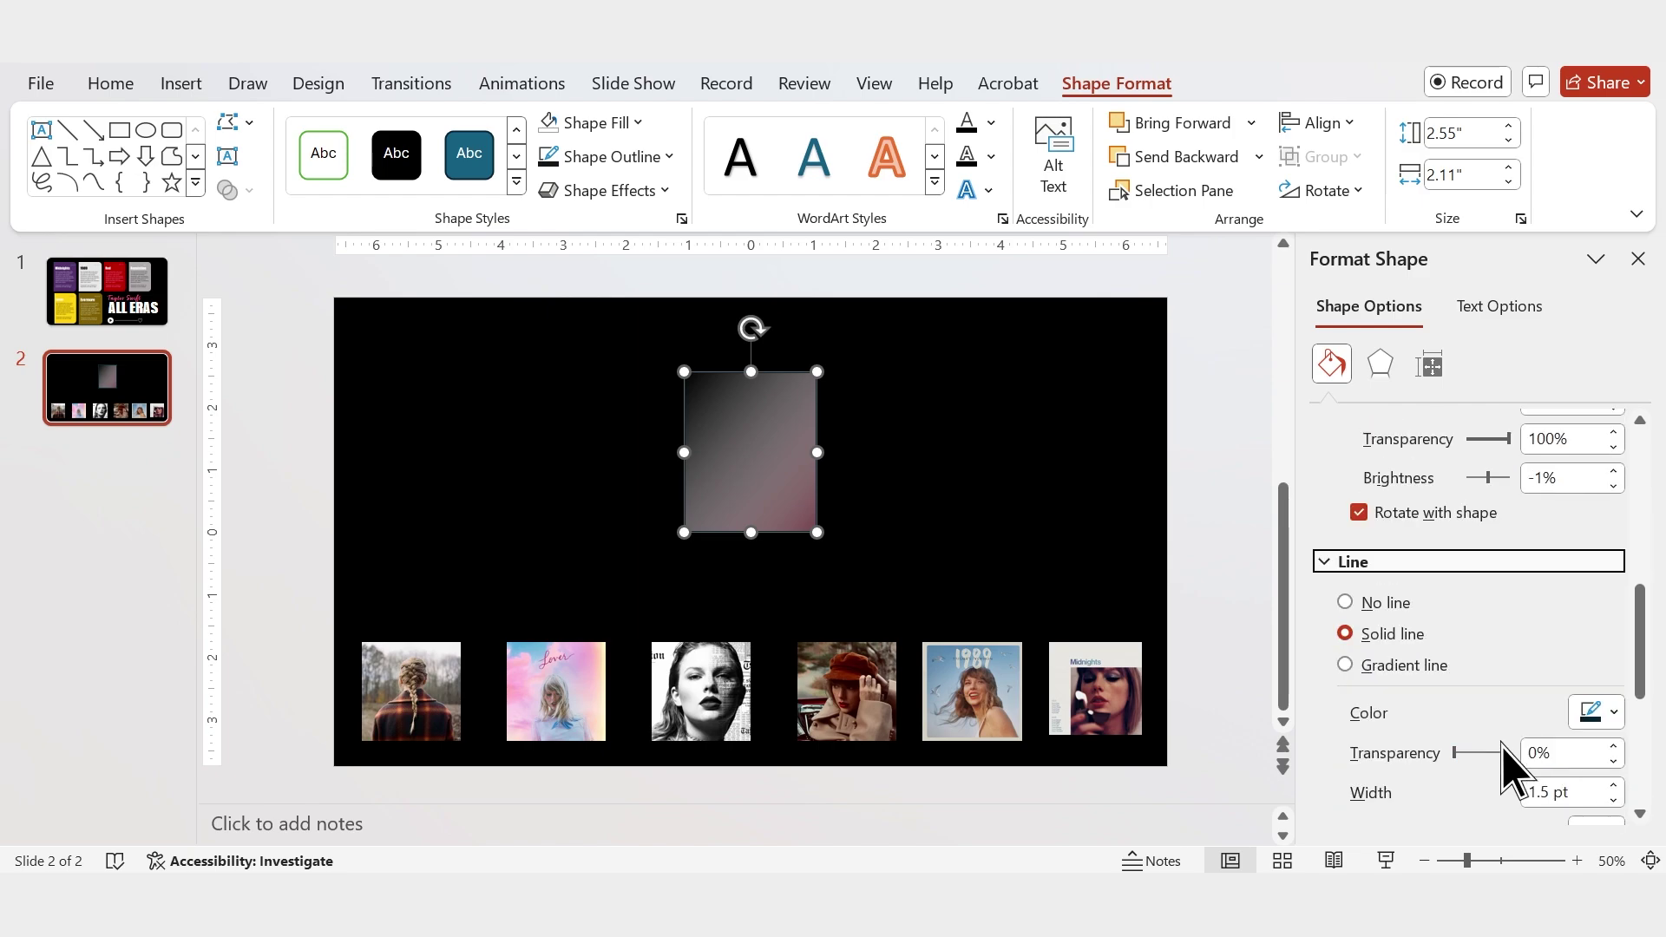
{"action": "left_click", "coordinate": [1595, 713]}
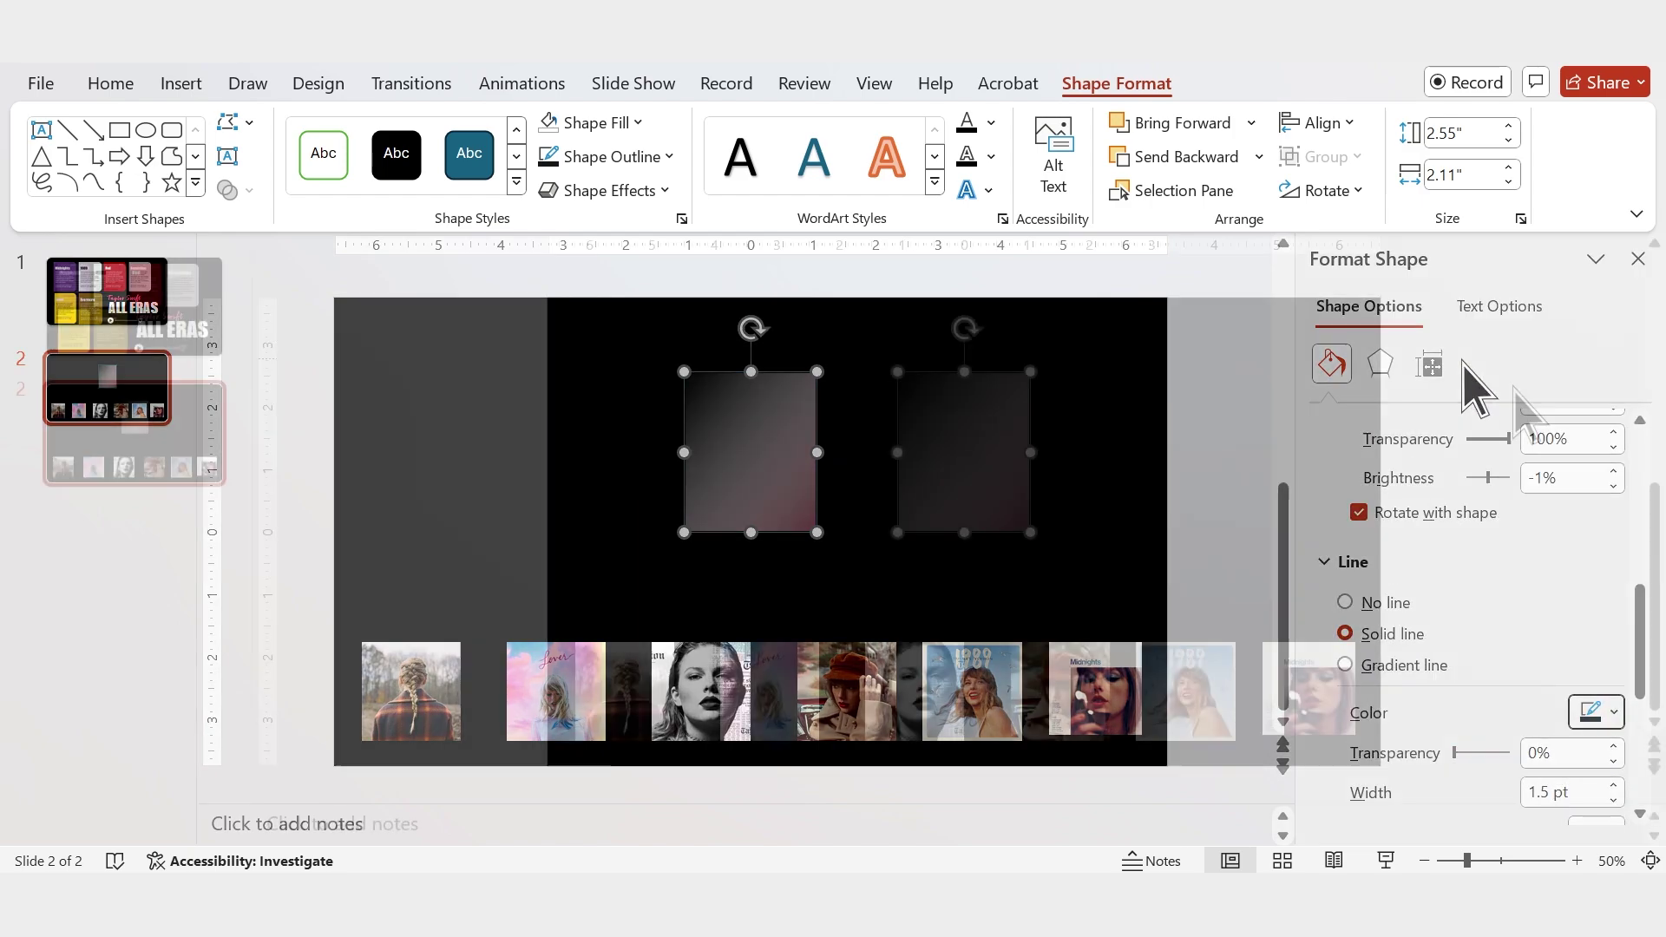
Bring the Midnights cover to front and move it onto its gradient card.
{"action": "left_click", "coordinate": [1298, 689]}
{"action": "right_click", "coordinate": [1325, 663]}
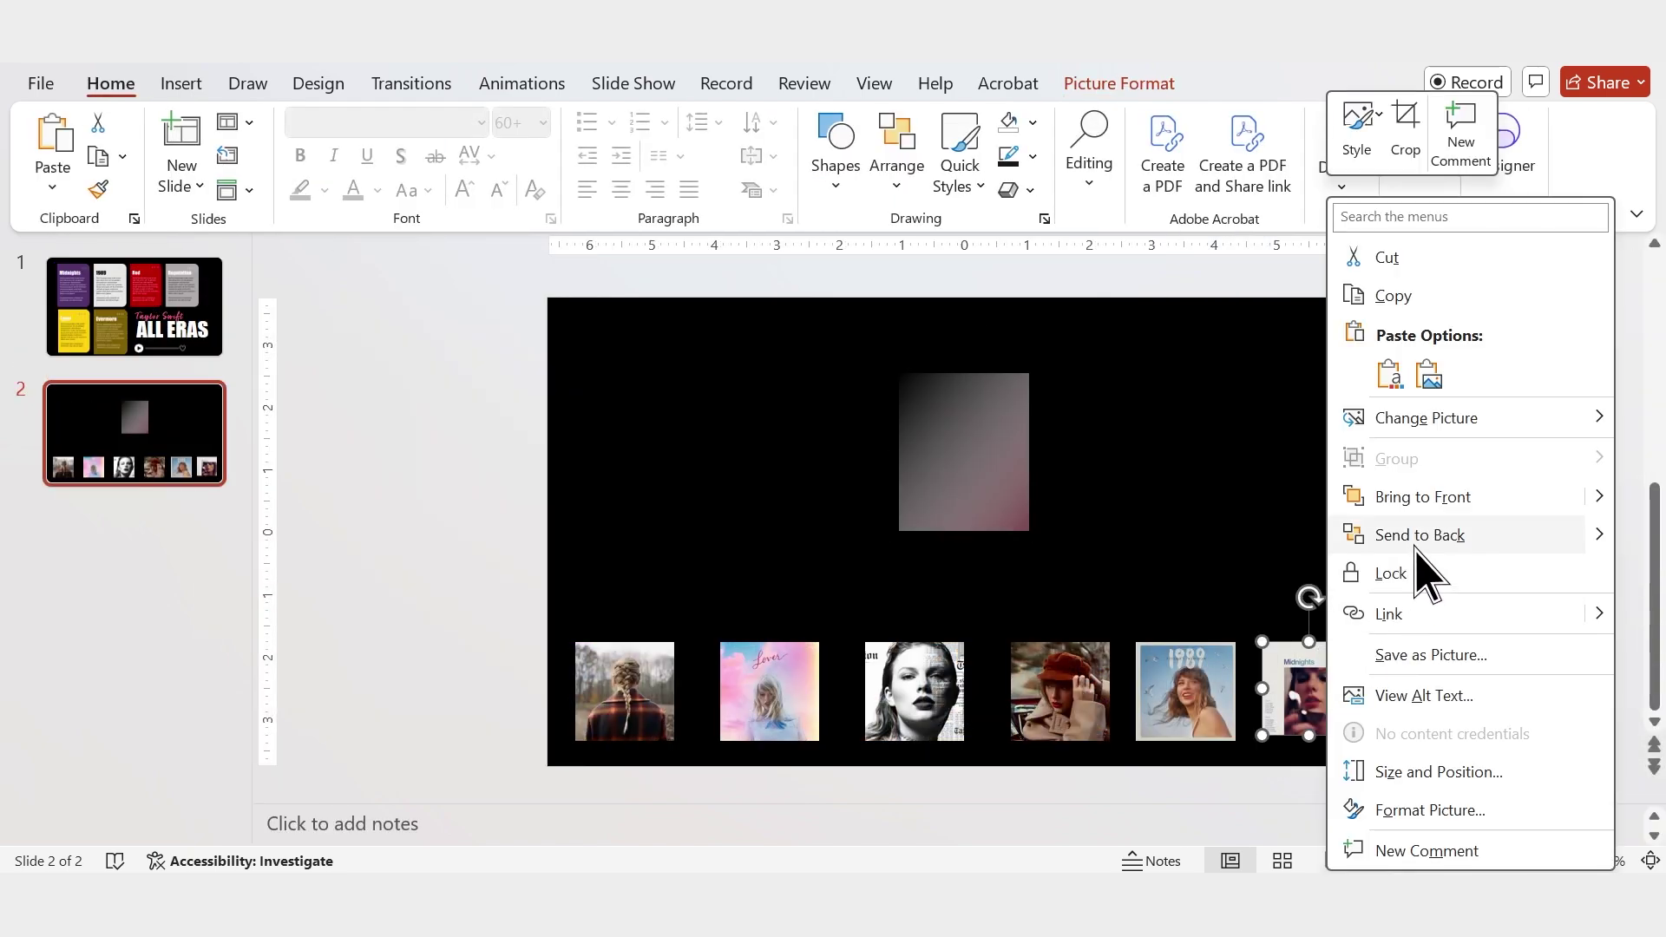
{"action": "left_click", "coordinate": [1423, 499]}
{"action": "left_click_drag", "start_coordinate": [1309, 705], "coordinate": [963, 444]}
{"action": "left_click", "coordinate": [1079, 465]}
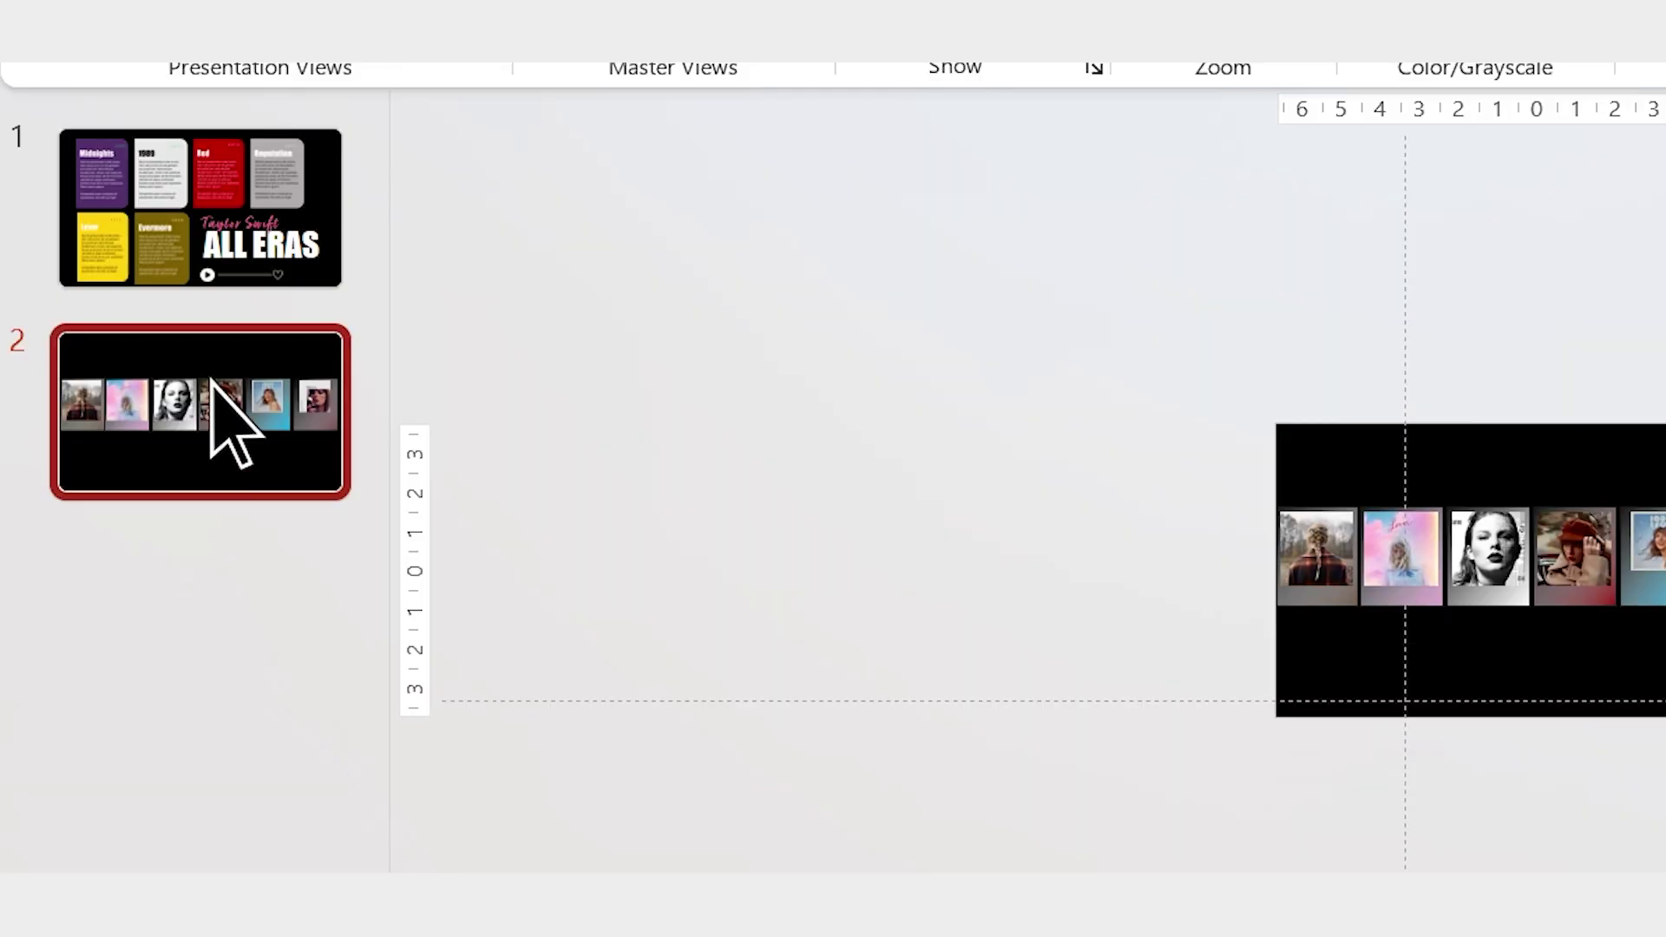
Duplicate slide 2 and move the album card row toward the slide's lower left.
{"action": "right_click", "coordinate": [229, 418]}
{"action": "left_click", "coordinate": [321, 515]}
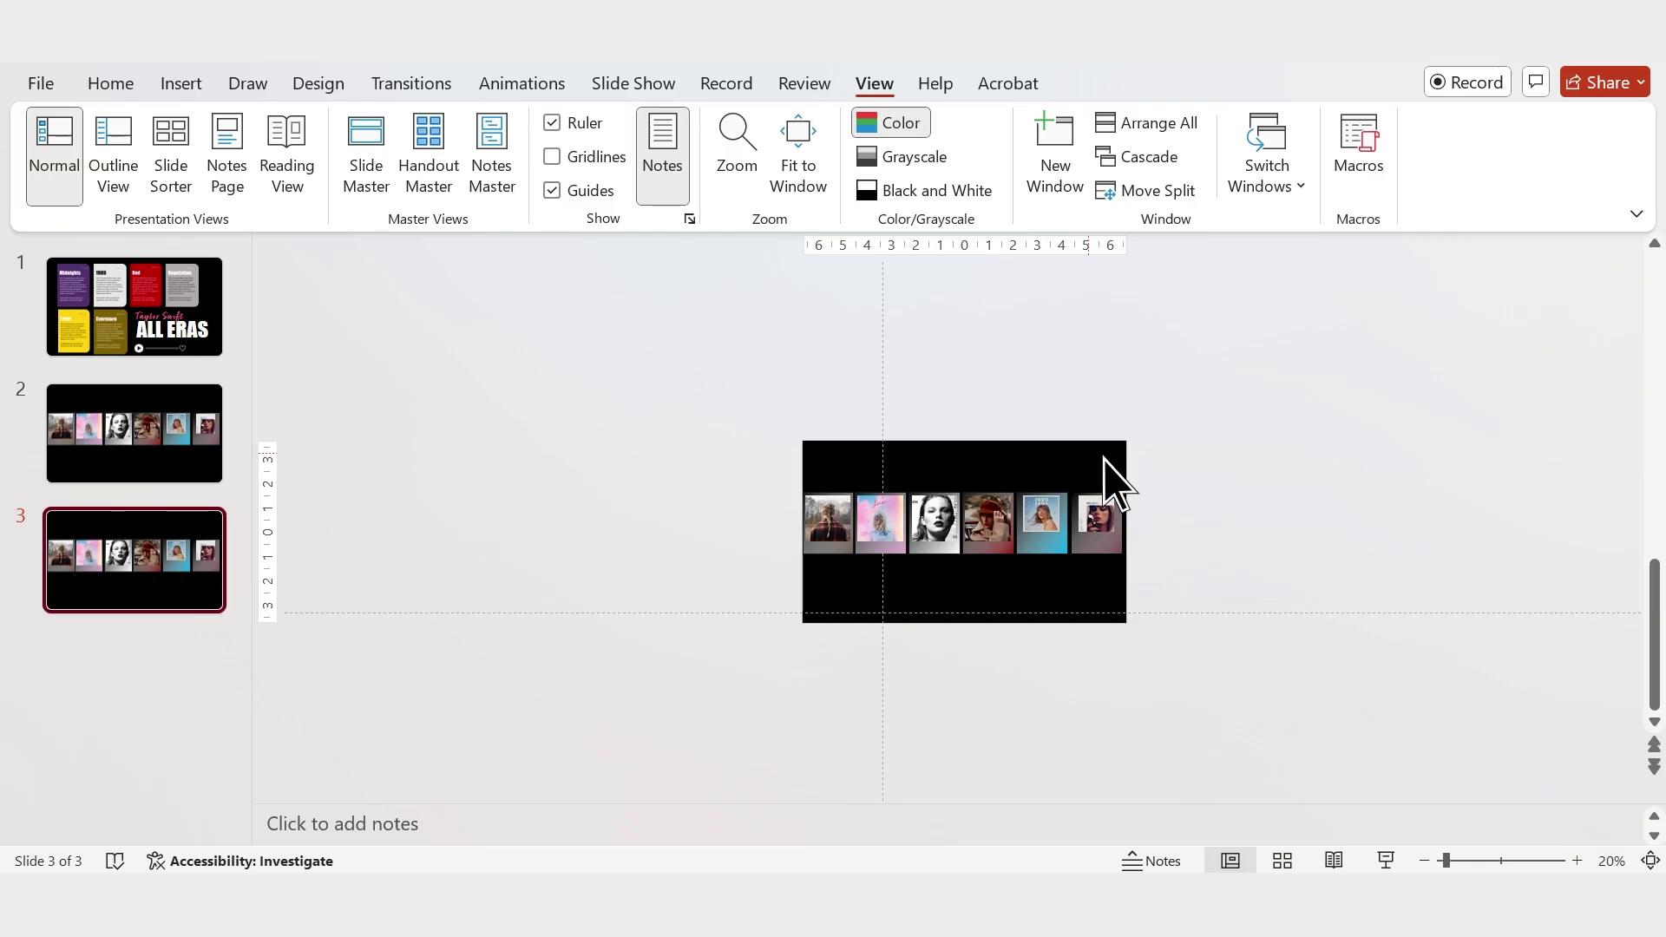
{"action": "left_click_drag", "start_coordinate": [1220, 450], "coordinate": [789, 584]}
{"action": "left_click_drag", "start_coordinate": [1045, 576], "coordinate": [826, 645]}
{"action": "left_click", "coordinate": [763, 574]}
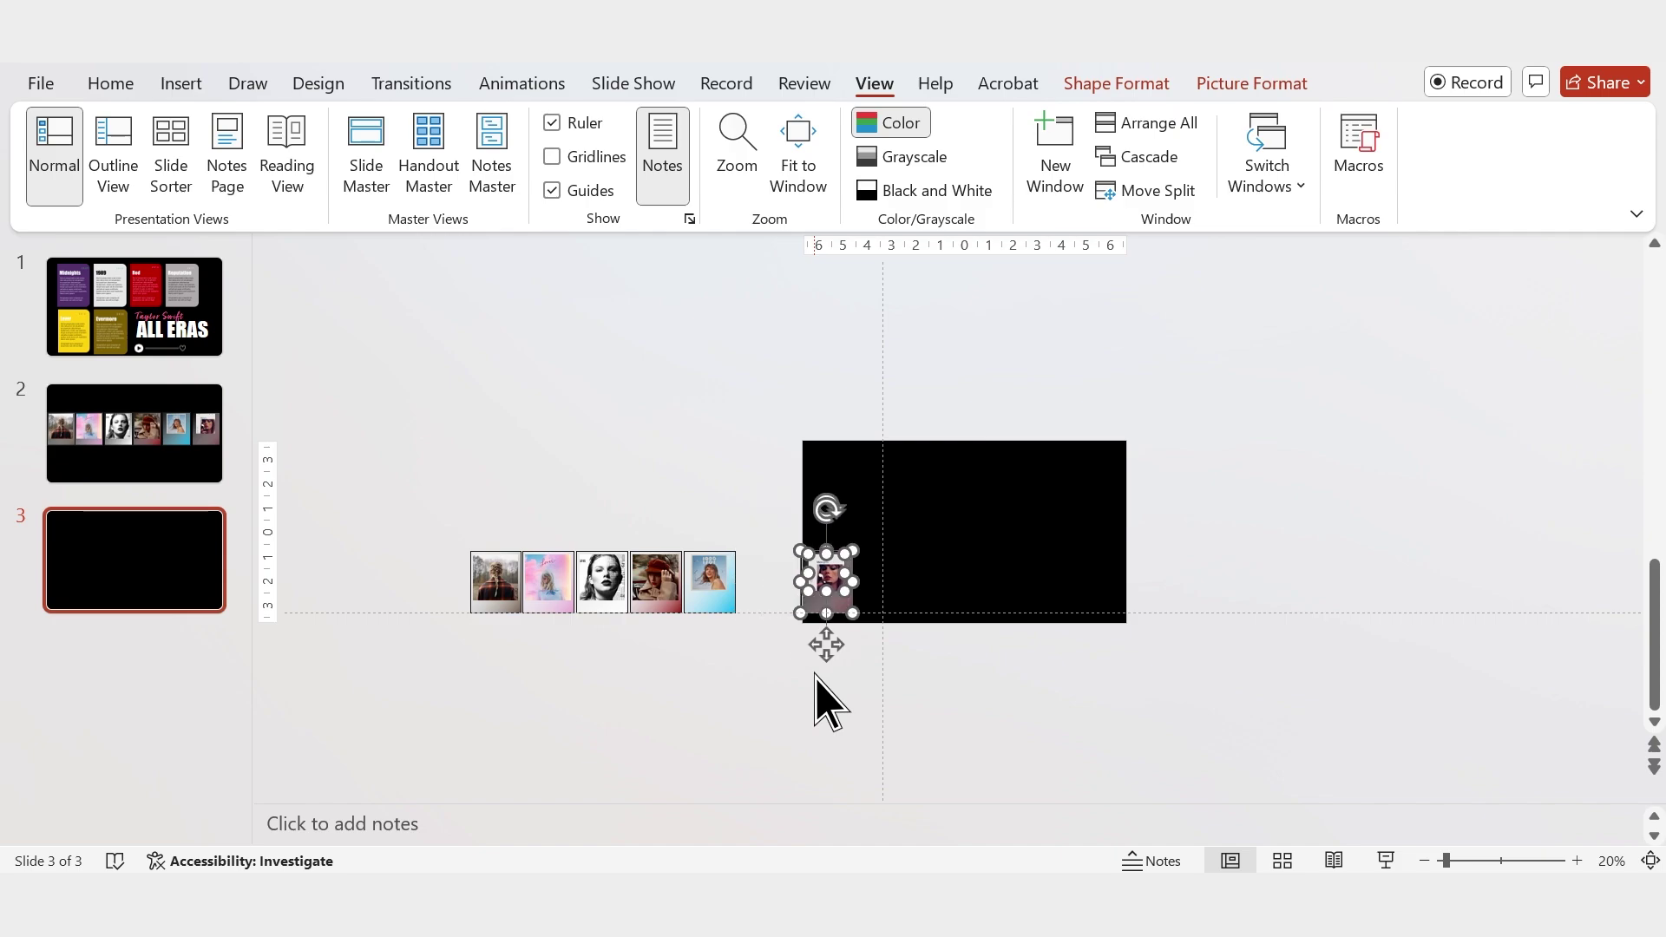
Stack the 1989, Red, Reputation and Lover cards in a column on the left edge.
{"action": "left_click", "coordinate": [710, 581]}
{"action": "left_click_drag", "start_coordinate": [711, 644], "coordinate": [838, 581]}
{"action": "left_click", "coordinate": [656, 581]}
{"action": "left_click_drag", "start_coordinate": [660, 643], "coordinate": [840, 516]}
{"action": "left_click", "coordinate": [602, 581]}
{"action": "left_click_drag", "start_coordinate": [603, 653], "coordinate": [837, 464]}
{"action": "left_click", "coordinate": [548, 581]}
{"action": "left_click", "coordinate": [496, 581]}
{"action": "left_click_drag", "start_coordinate": [549, 653], "coordinate": [837, 335]}
Align the stacked cards into a centred column and paste the ALL ERAS title.
{"action": "scroll", "coordinate": [930, 744], "scroll_direction": "up", "scroll_amount": 1}
{"action": "left_click_drag", "start_coordinate": [938, 712], "coordinate": [984, 82]}
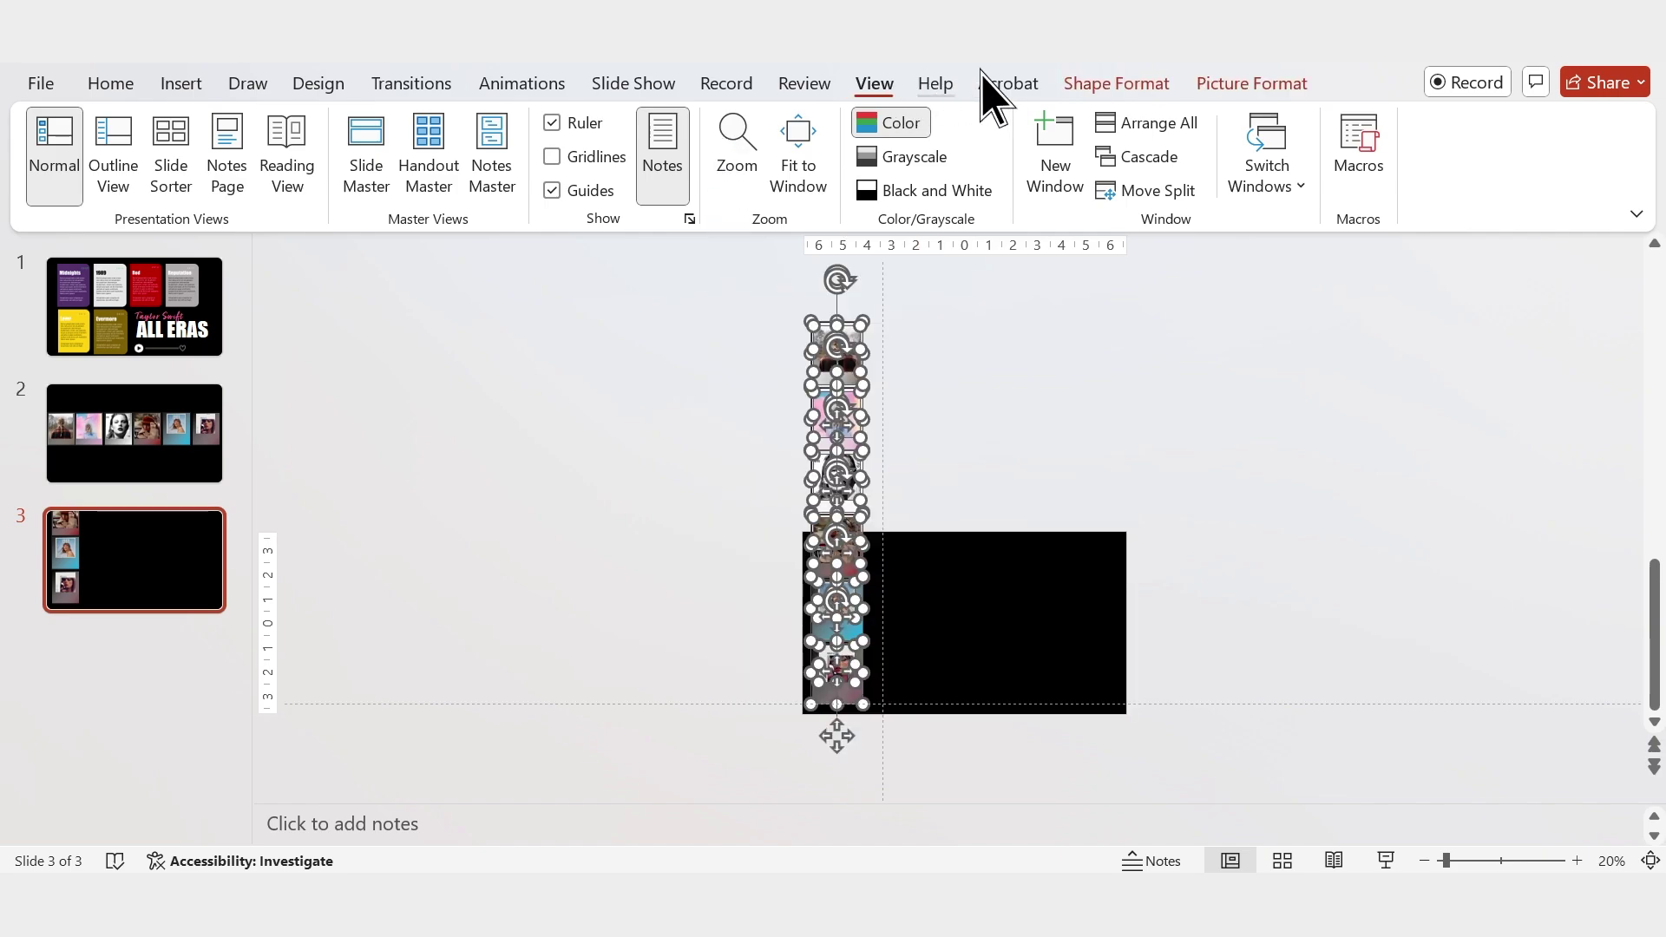
{"action": "left_click", "coordinate": [1145, 87]}
{"action": "left_click", "coordinate": [1315, 123]}
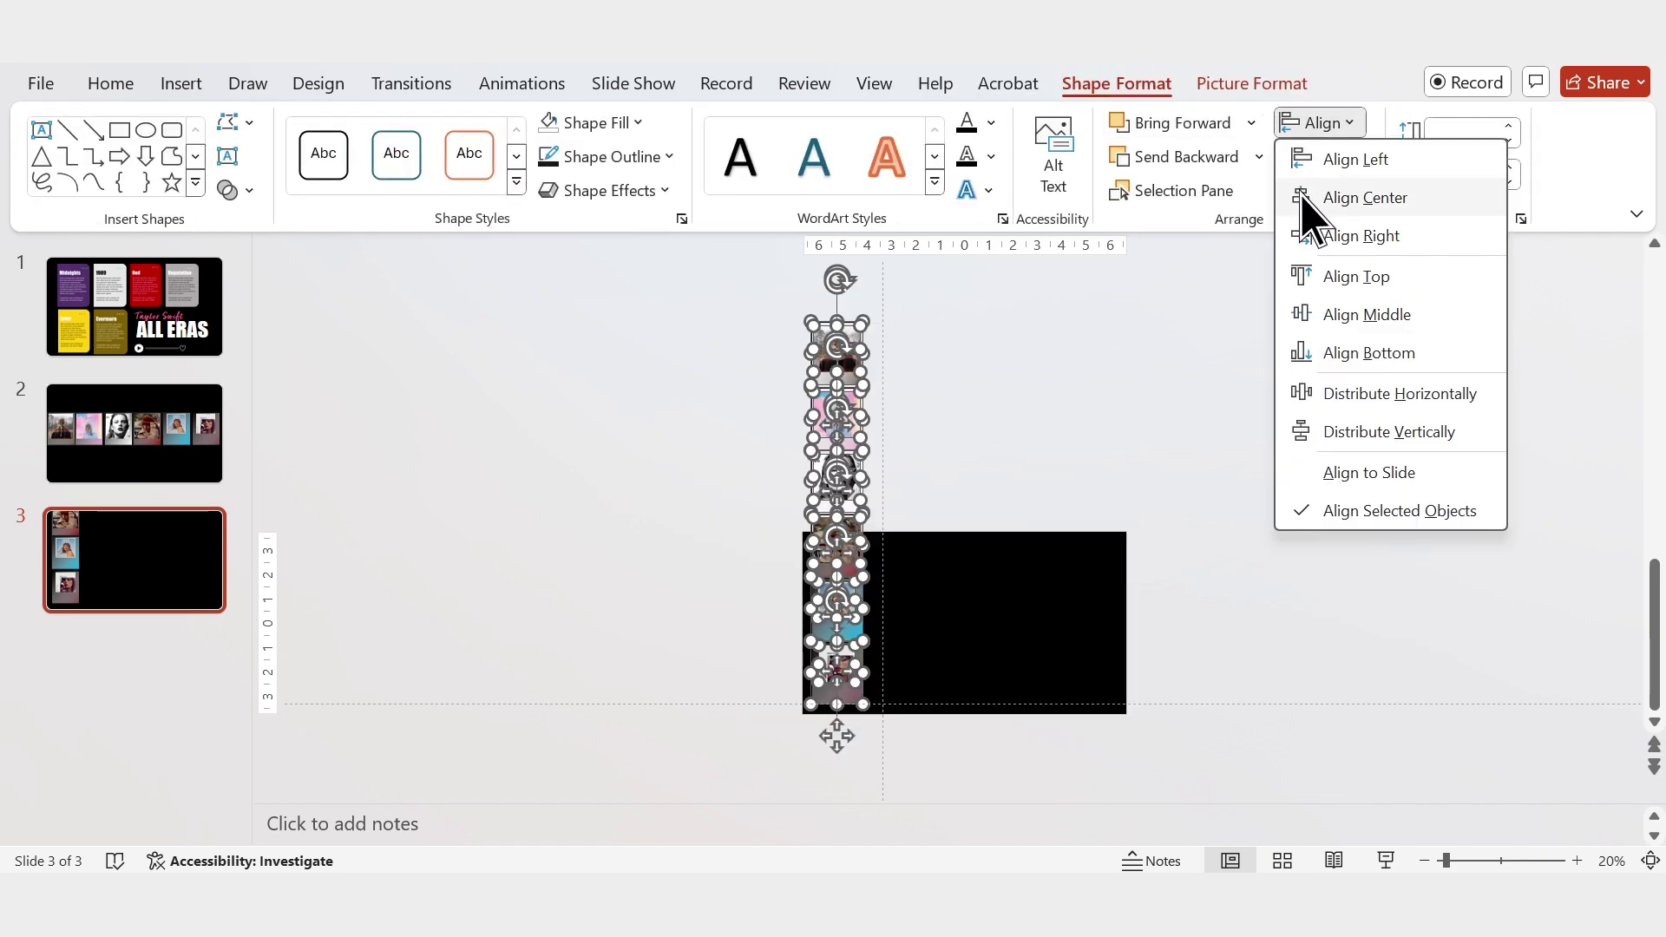
{"action": "left_click", "coordinate": [1302, 198]}
{"action": "left_click", "coordinate": [1299, 546]}
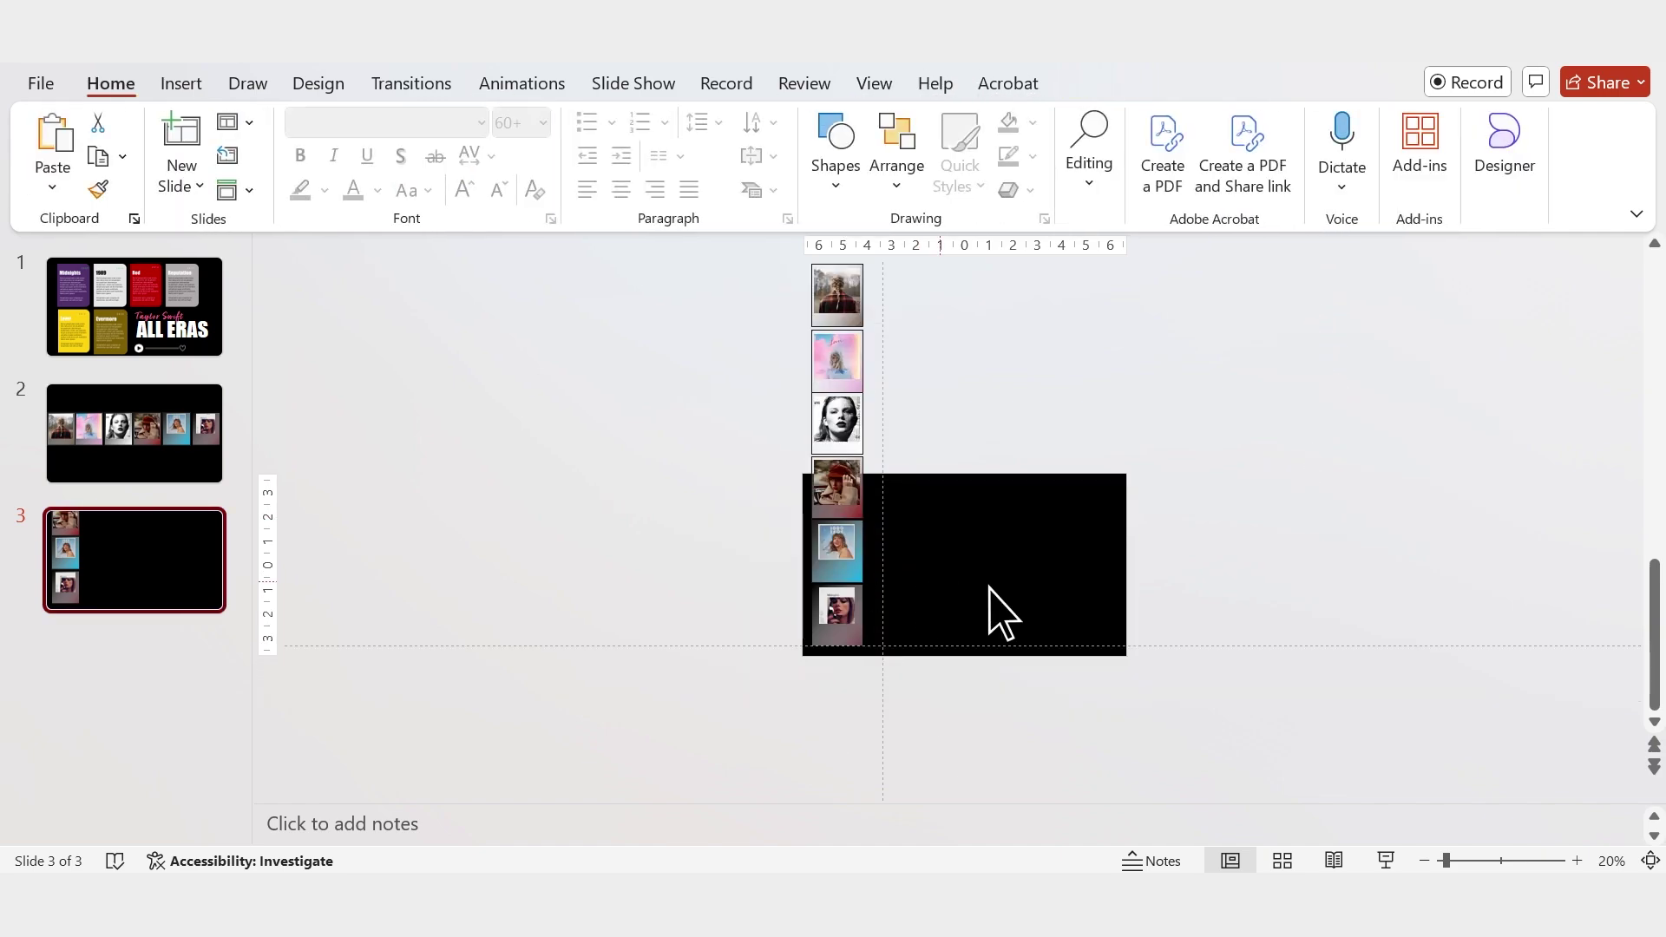
{"action": "key", "text": "ctrl+v"}
Delete the ALL ERAS title text boxes from slide 4.
{"action": "left_click_drag", "start_coordinate": [1090, 598], "coordinate": [1041, 549]}
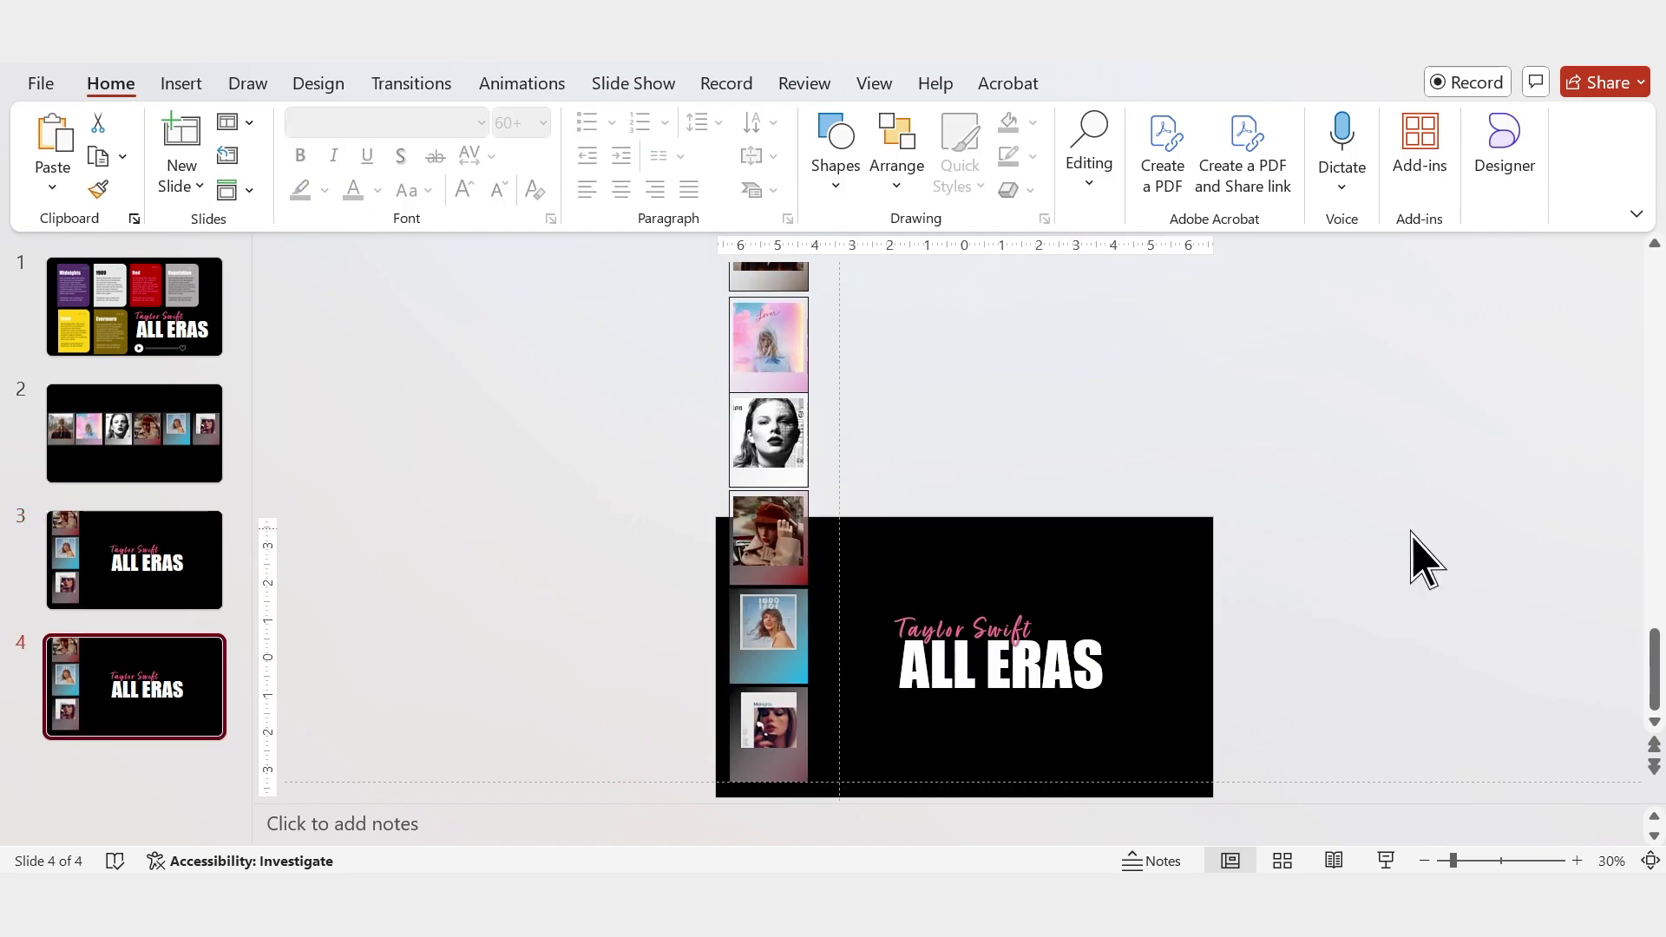
{"action": "left_click_drag", "start_coordinate": [1412, 533], "coordinate": [871, 736]}
{"action": "key", "text": "Delete"}
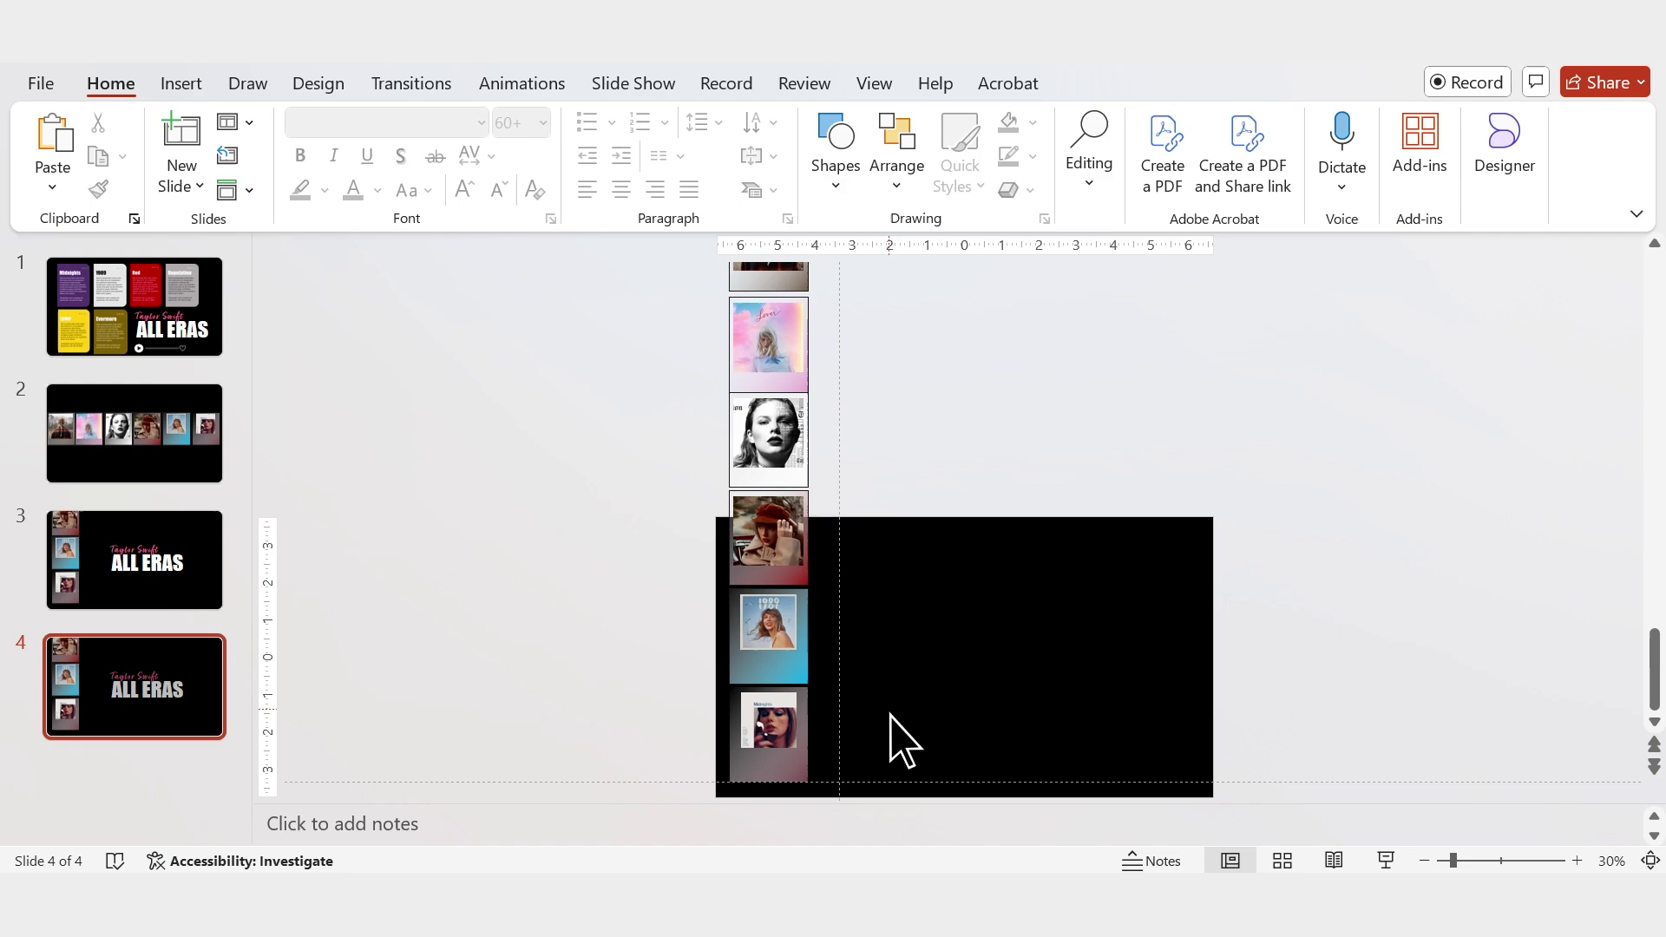
Move the Midnights card beside the stack and enlarge its picture.
{"action": "left_click_drag", "start_coordinate": [892, 653], "coordinate": [688, 826]}
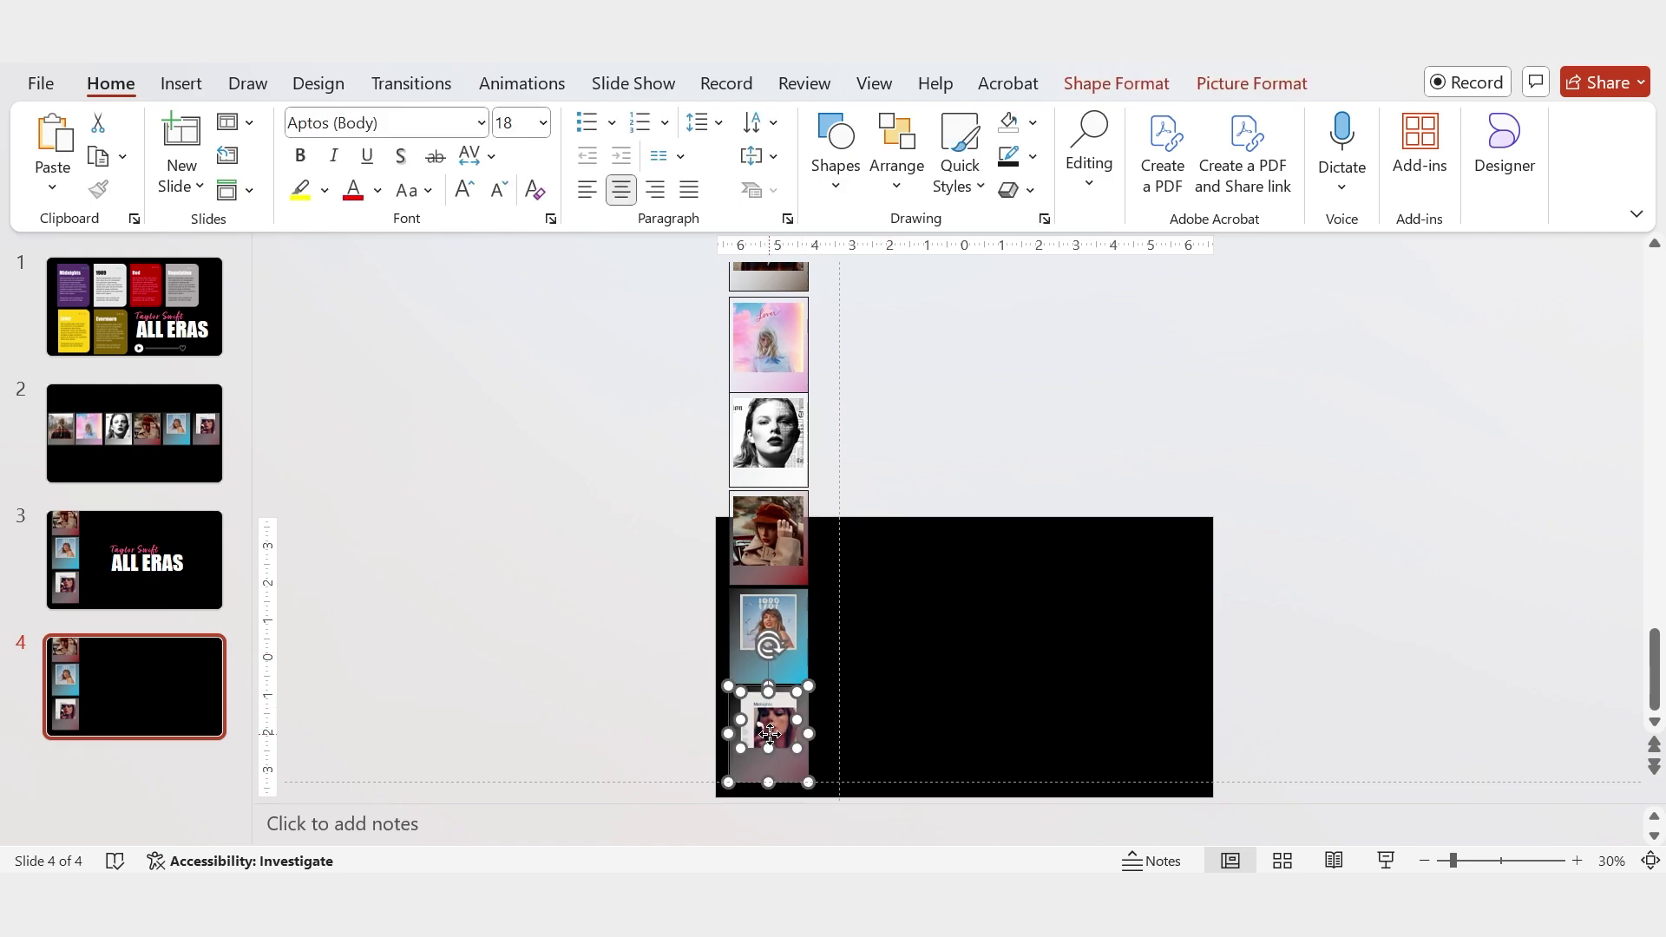
{"action": "mouse_move", "coordinate": [767, 734]}
{"action": "left_mouse_down"}
{"action": "mouse_move", "coordinate": [879, 636]}
{"action": "mouse_move", "coordinate": [977, 757]}
{"action": "left_mouse_up"}
{"action": "left_click", "coordinate": [966, 672]}
{"action": "left_click", "coordinate": [899, 660]}
{"action": "key", "text": "Escape"}
{"action": "left_click_drag", "start_coordinate": [892, 605], "coordinate": [978, 727]}
{"action": "left_click", "coordinate": [1055, 676]}
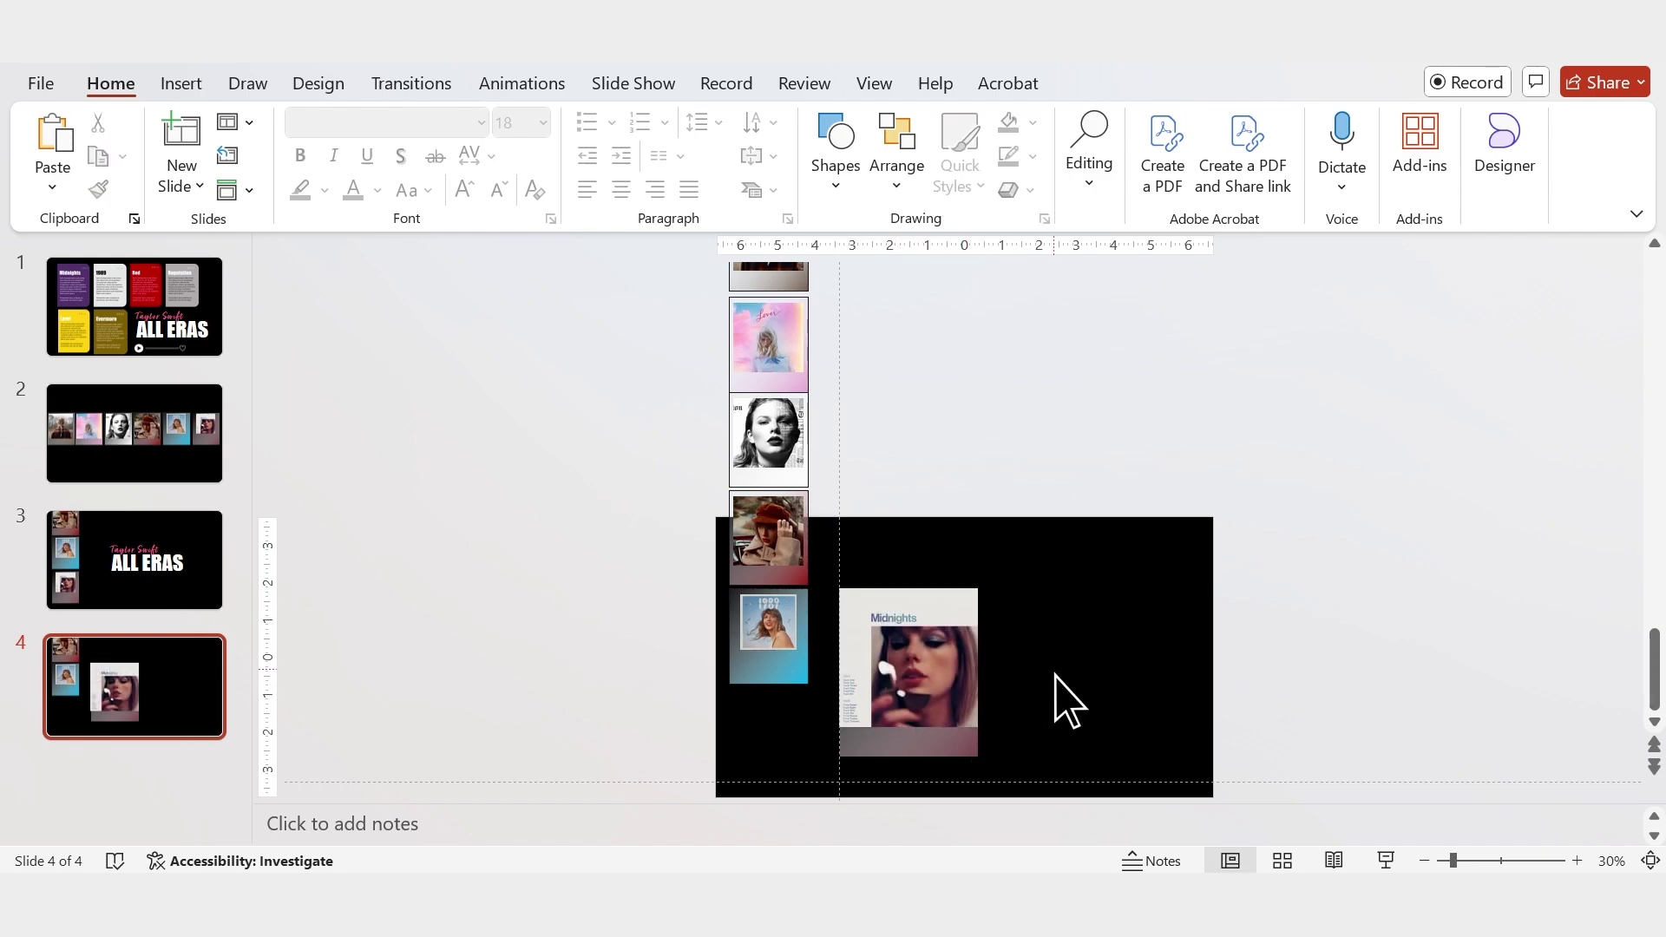
Copy the Midnights info box, 1989 info box and play-button bar from slide 1.
{"action": "left_click", "coordinate": [212, 347]}
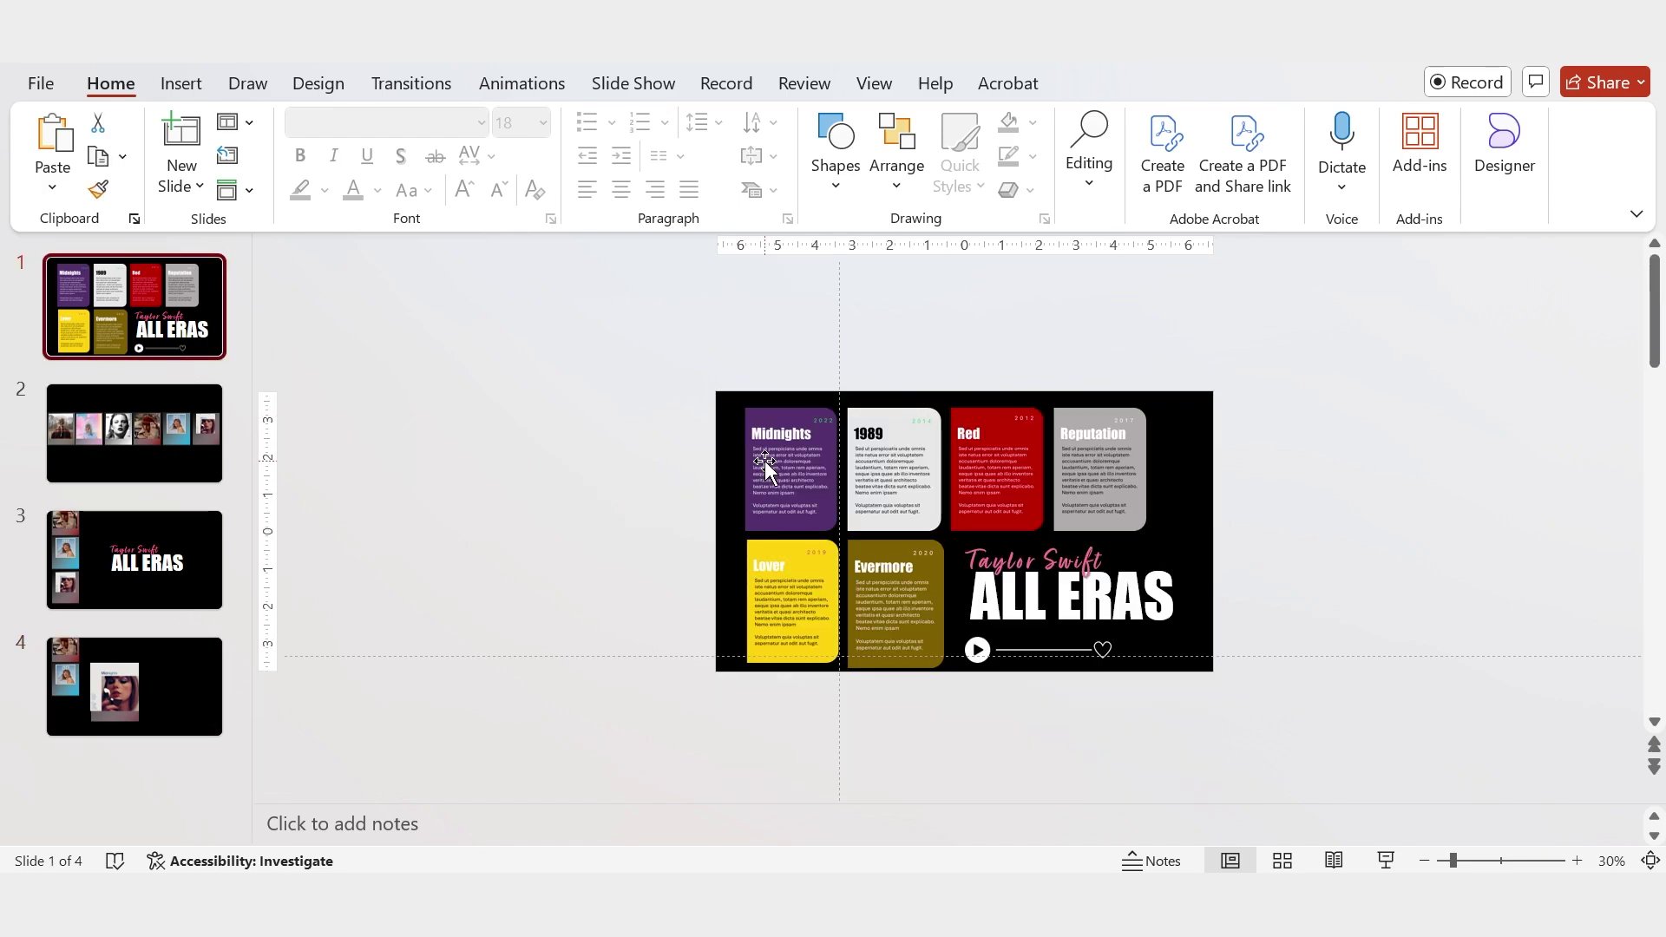
{"action": "left_click", "coordinate": [763, 465]}
{"action": "left_click", "coordinate": [911, 453], "text": "shift"}
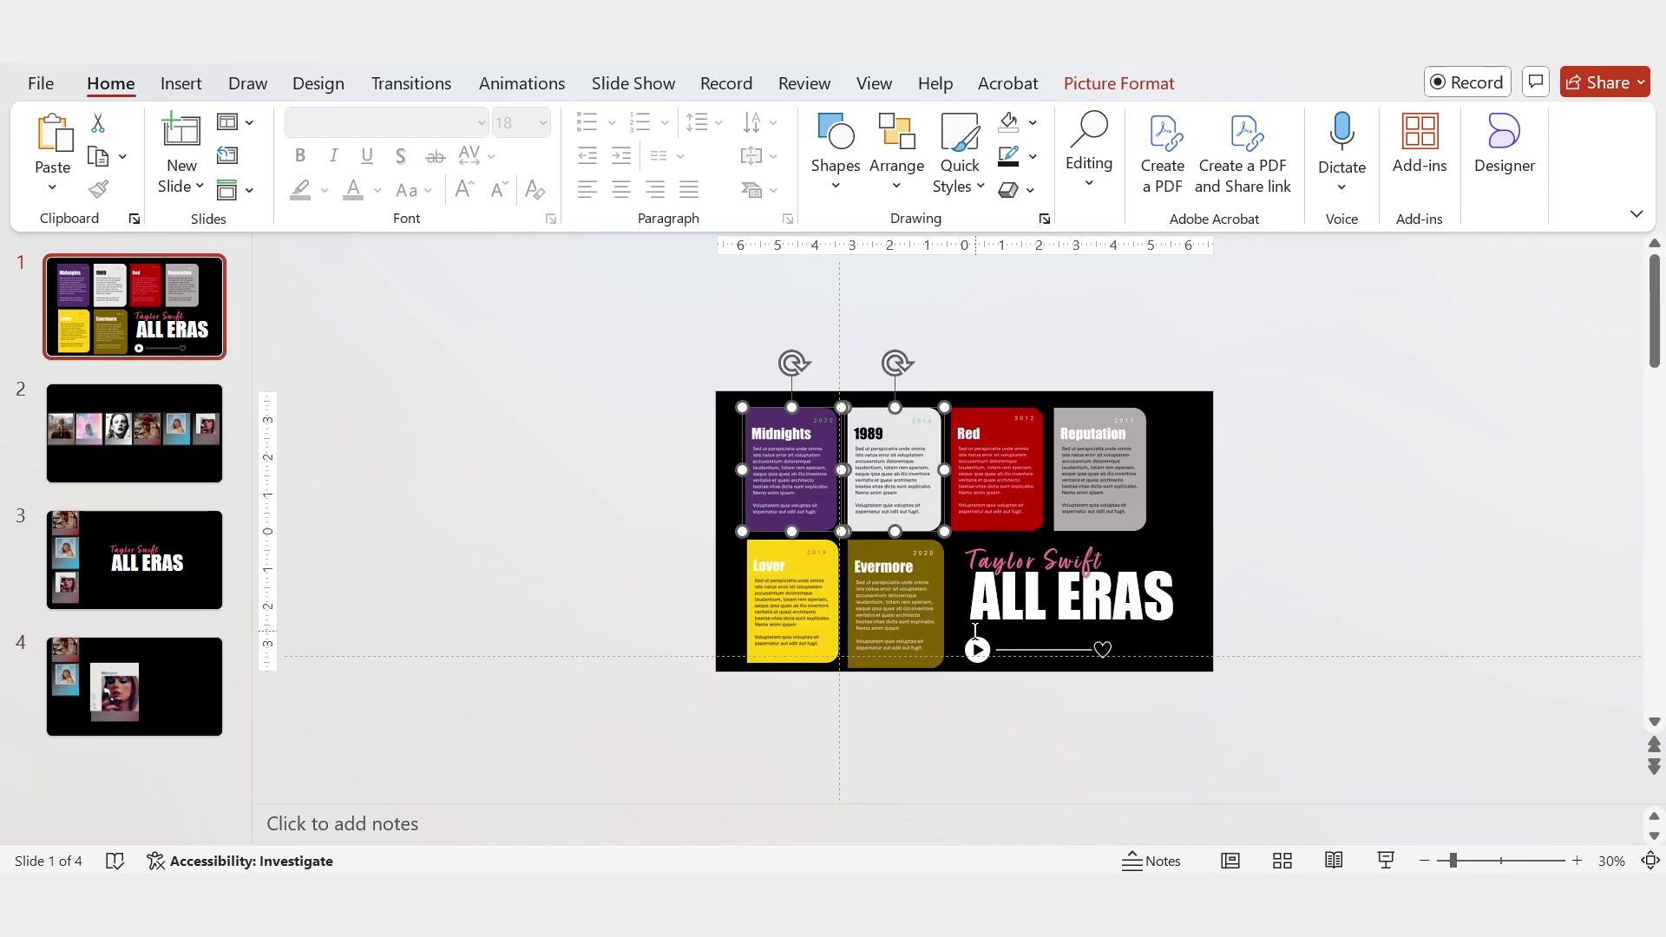
{"action": "left_click", "coordinate": [983, 646], "text": "shift"}
{"action": "key", "text": "ctrl+c"}
{"action": "left_click", "coordinate": [199, 698]}
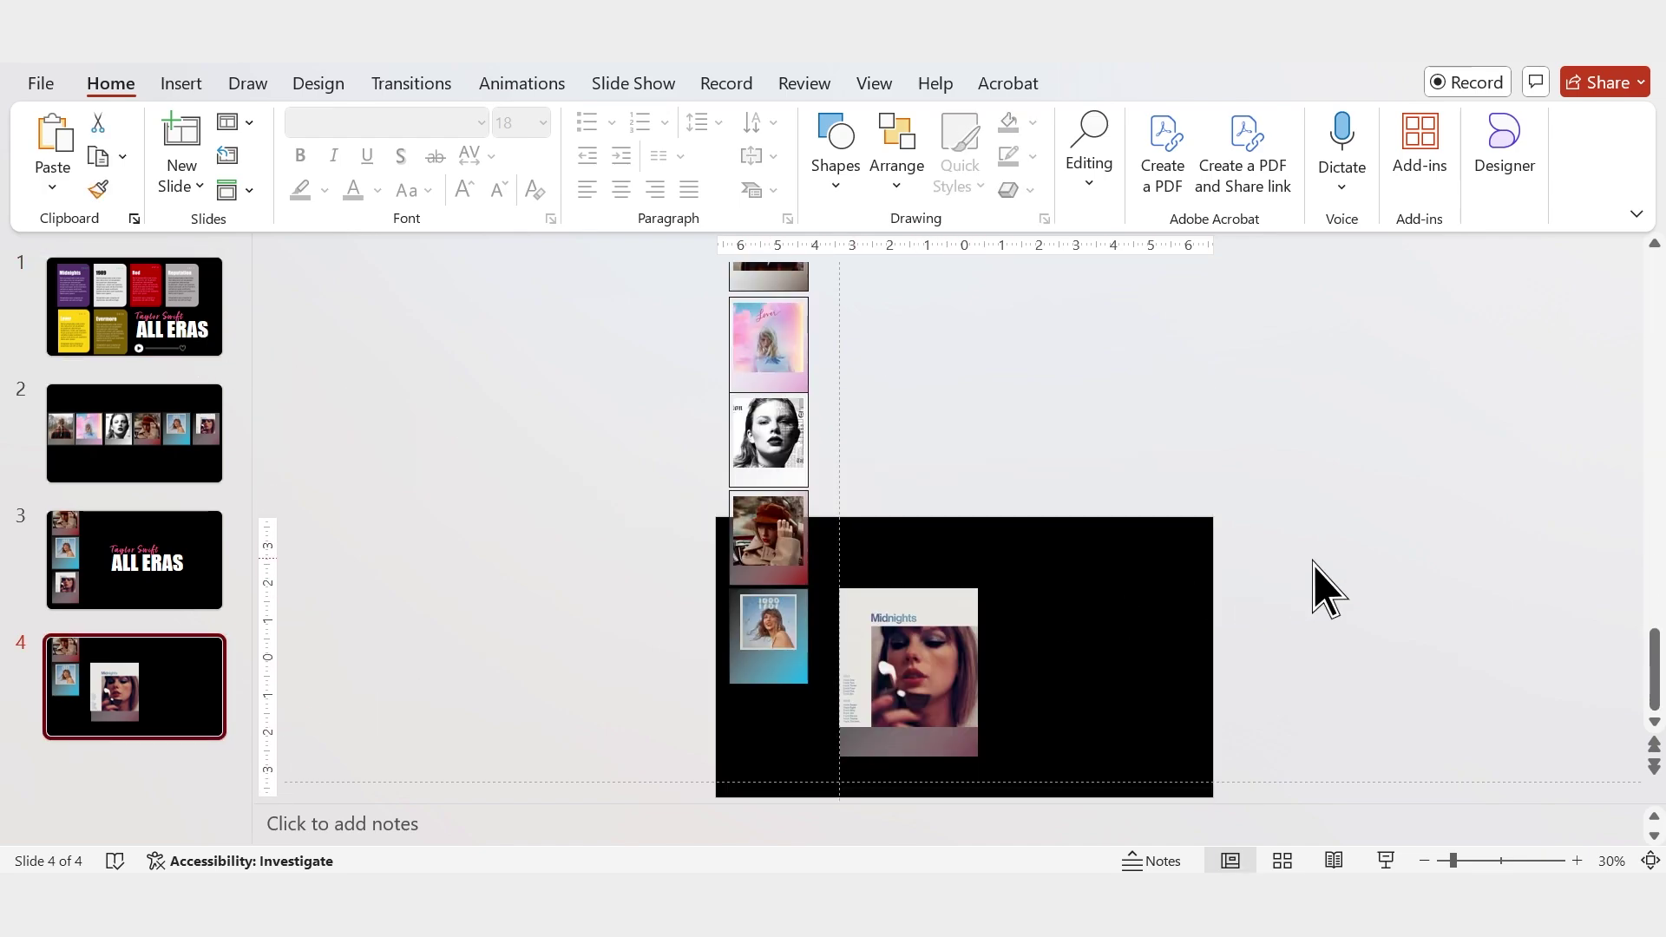
Paste the info cards on slide 4, enlarging the Midnights and 1989 cards beside the picture.
{"action": "key", "text": "ctrl+v"}
{"action": "left_click", "coordinate": [1004, 607]}
{"action": "left_click", "coordinate": [893, 599]}
{"action": "left_click", "coordinate": [803, 565], "text": "shift"}
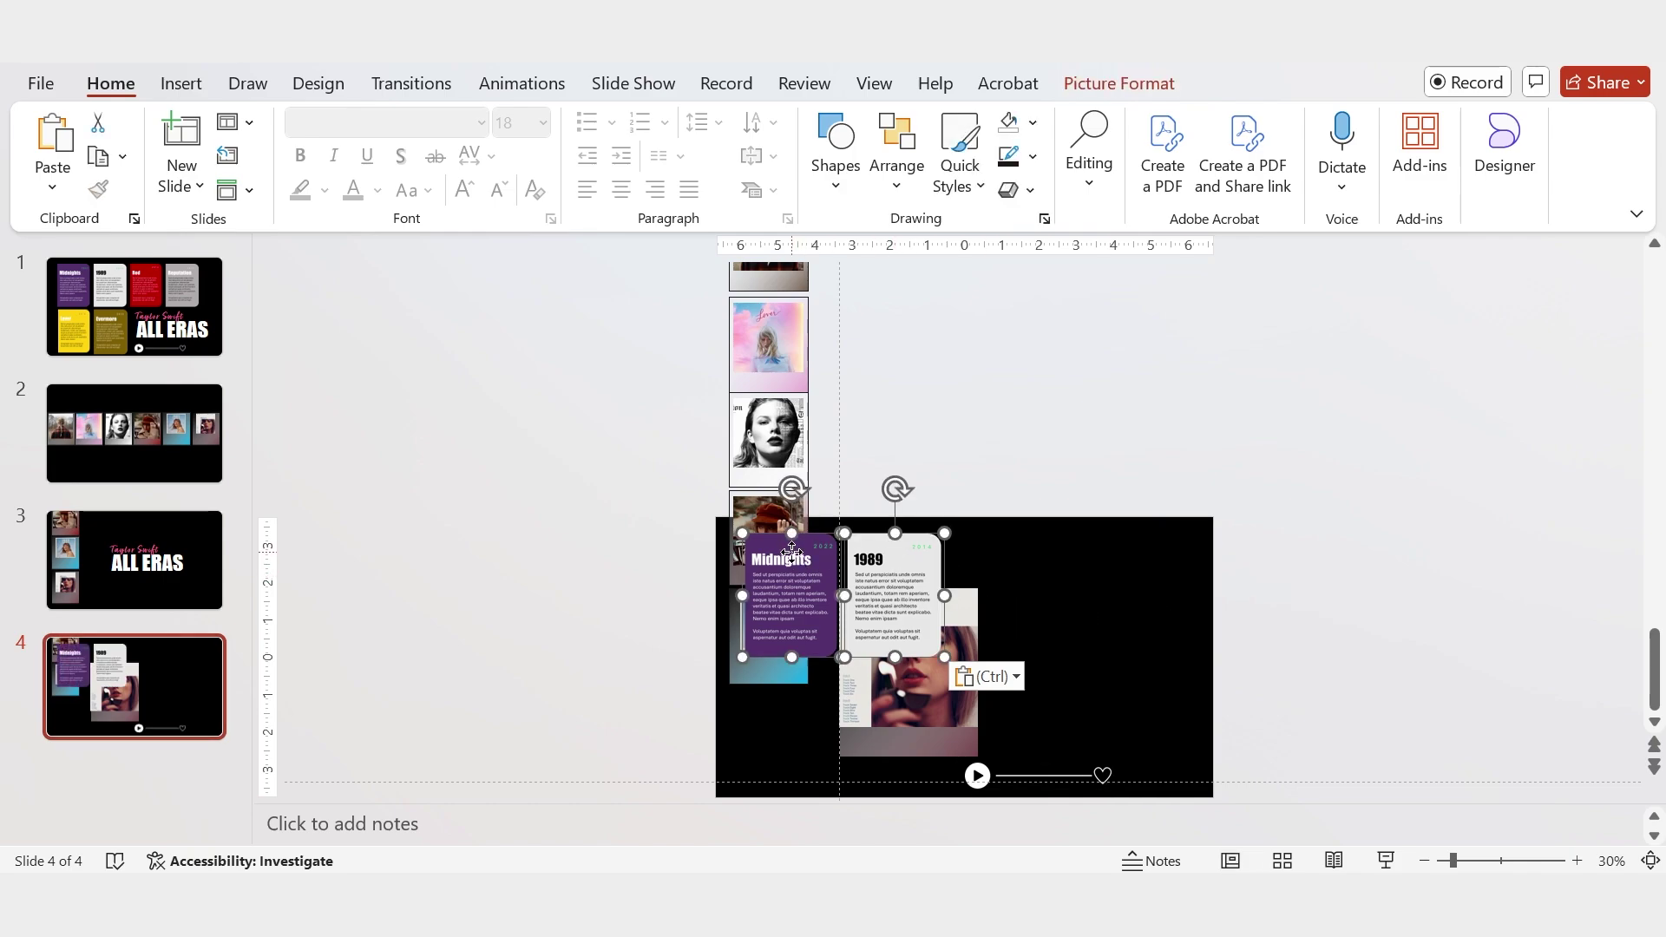
{"action": "left_click_drag", "start_coordinate": [803, 565], "coordinate": [1042, 632]}
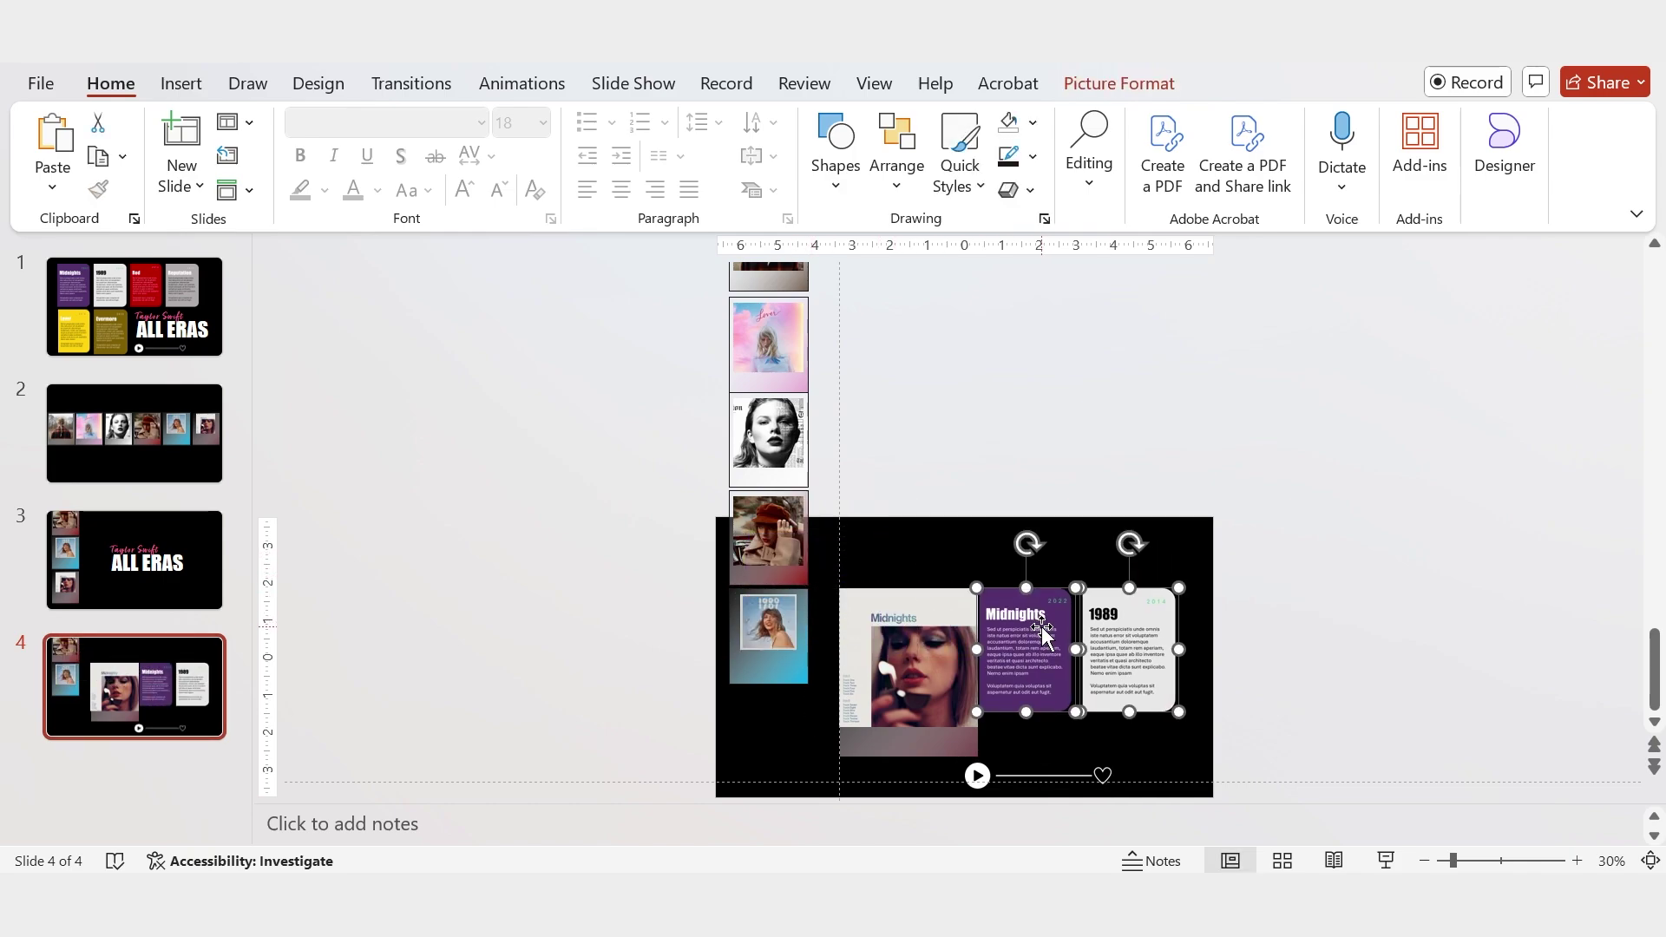
{"action": "left_click_drag", "start_coordinate": [1179, 711], "coordinate": [1268, 743]}
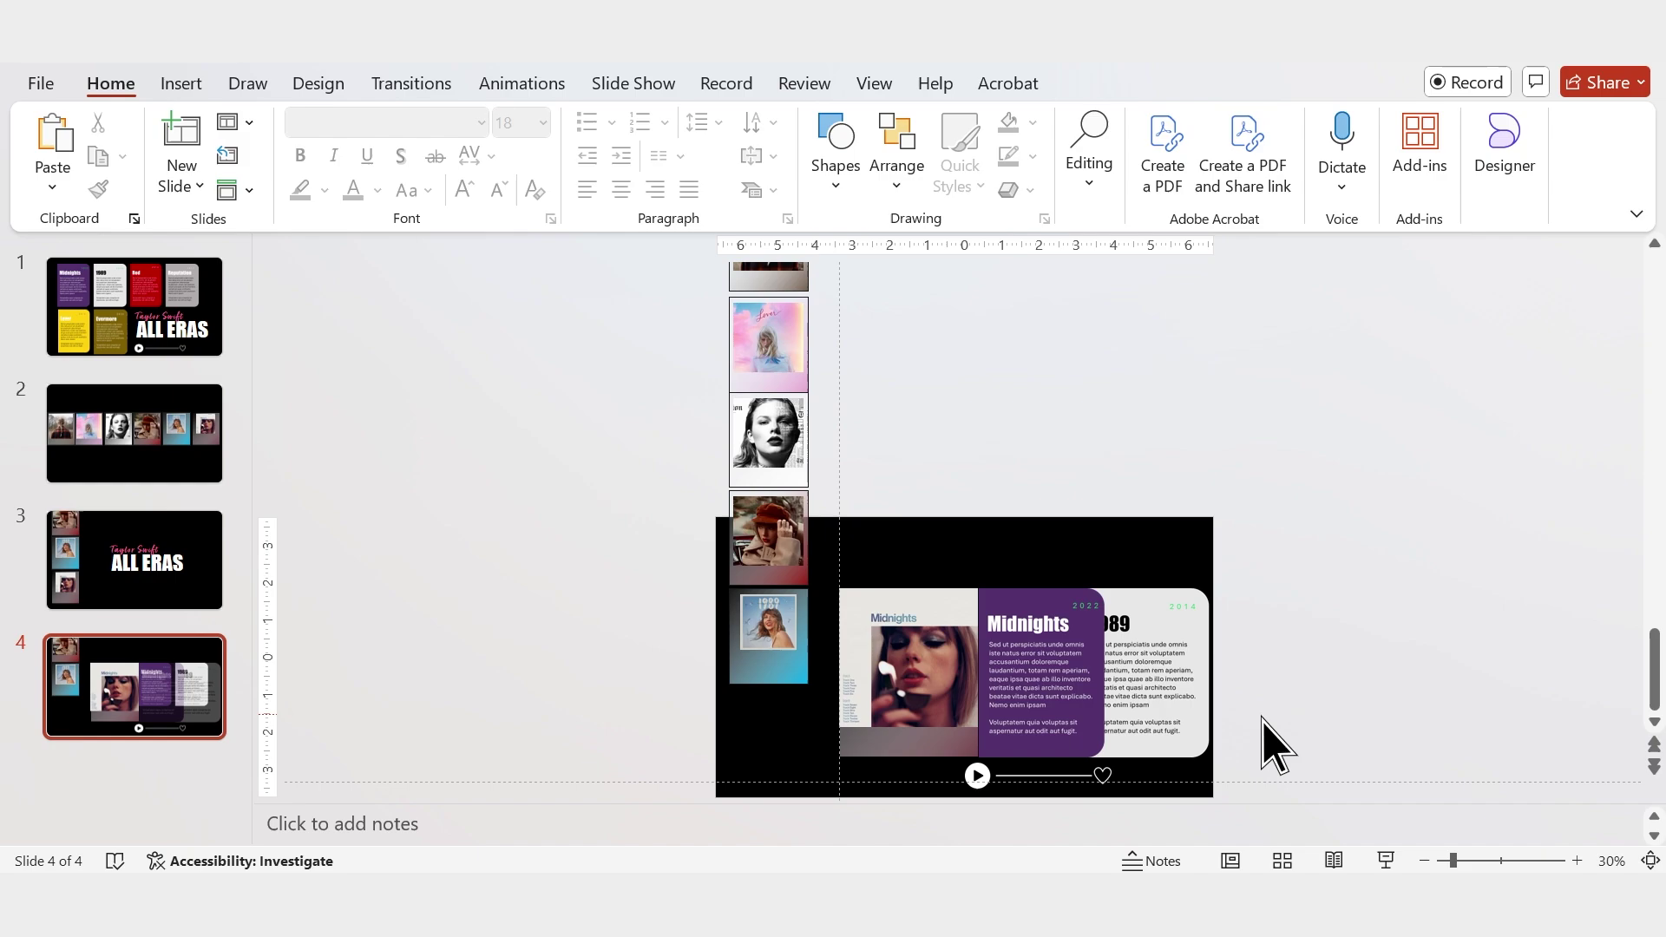
Nudge the 1989 card off the right edge and move the play bar under the Midnights picture.
{"action": "left_click", "coordinate": [1206, 701]}
{"action": "key", "text": "Right"}
{"action": "key", "text": "Right"}
{"action": "key", "text": "Right"}
{"action": "key", "text": "Right"}
{"action": "key", "text": "Right"}
{"action": "key", "text": "Right"}
{"action": "key", "text": "Right"}
{"action": "key", "text": "Right"}
{"action": "key", "text": "Right"}
{"action": "key", "text": "Right"}
{"action": "key", "text": "Right"}
{"action": "key", "text": "Right"}
{"action": "key", "text": "Right"}
{"action": "key", "text": "Right"}
{"action": "key", "text": "Right"}
{"action": "key", "text": "Right"}
{"action": "key", "text": "Right"}
{"action": "key", "text": "Right"}
{"action": "key", "text": "Right"}
{"action": "key", "text": "Right"}
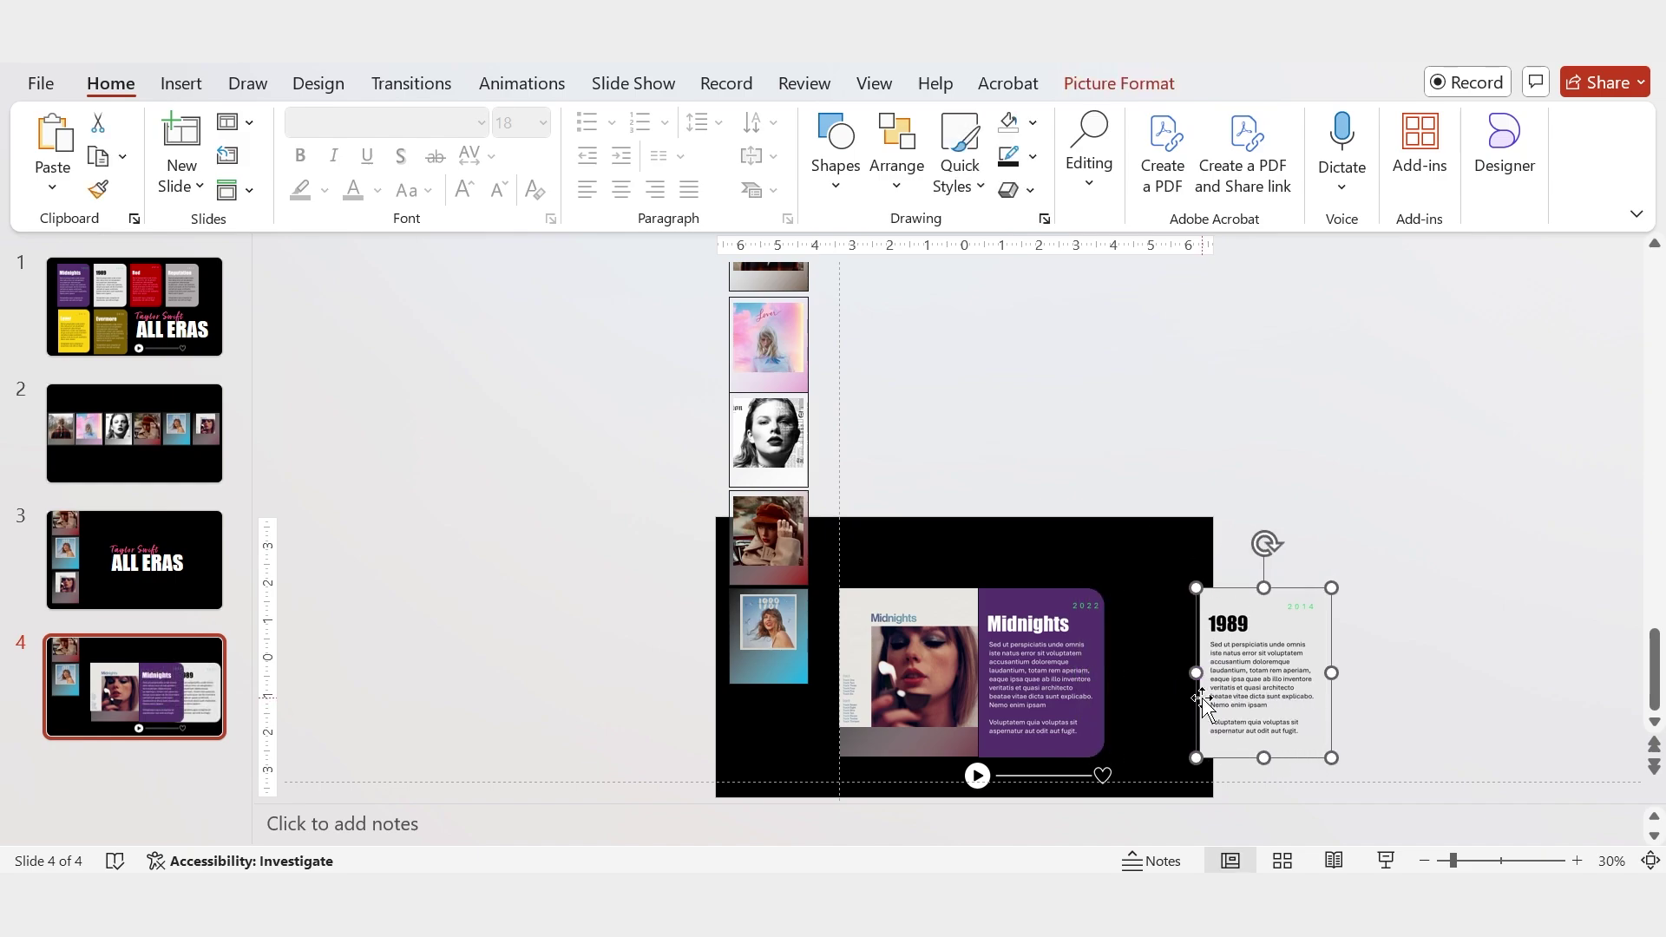
{"action": "left_click", "coordinate": [1095, 768]}
{"action": "left_click_drag", "start_coordinate": [1095, 777], "coordinate": [1033, 732]}
{"action": "left_click", "coordinate": [1293, 527]}
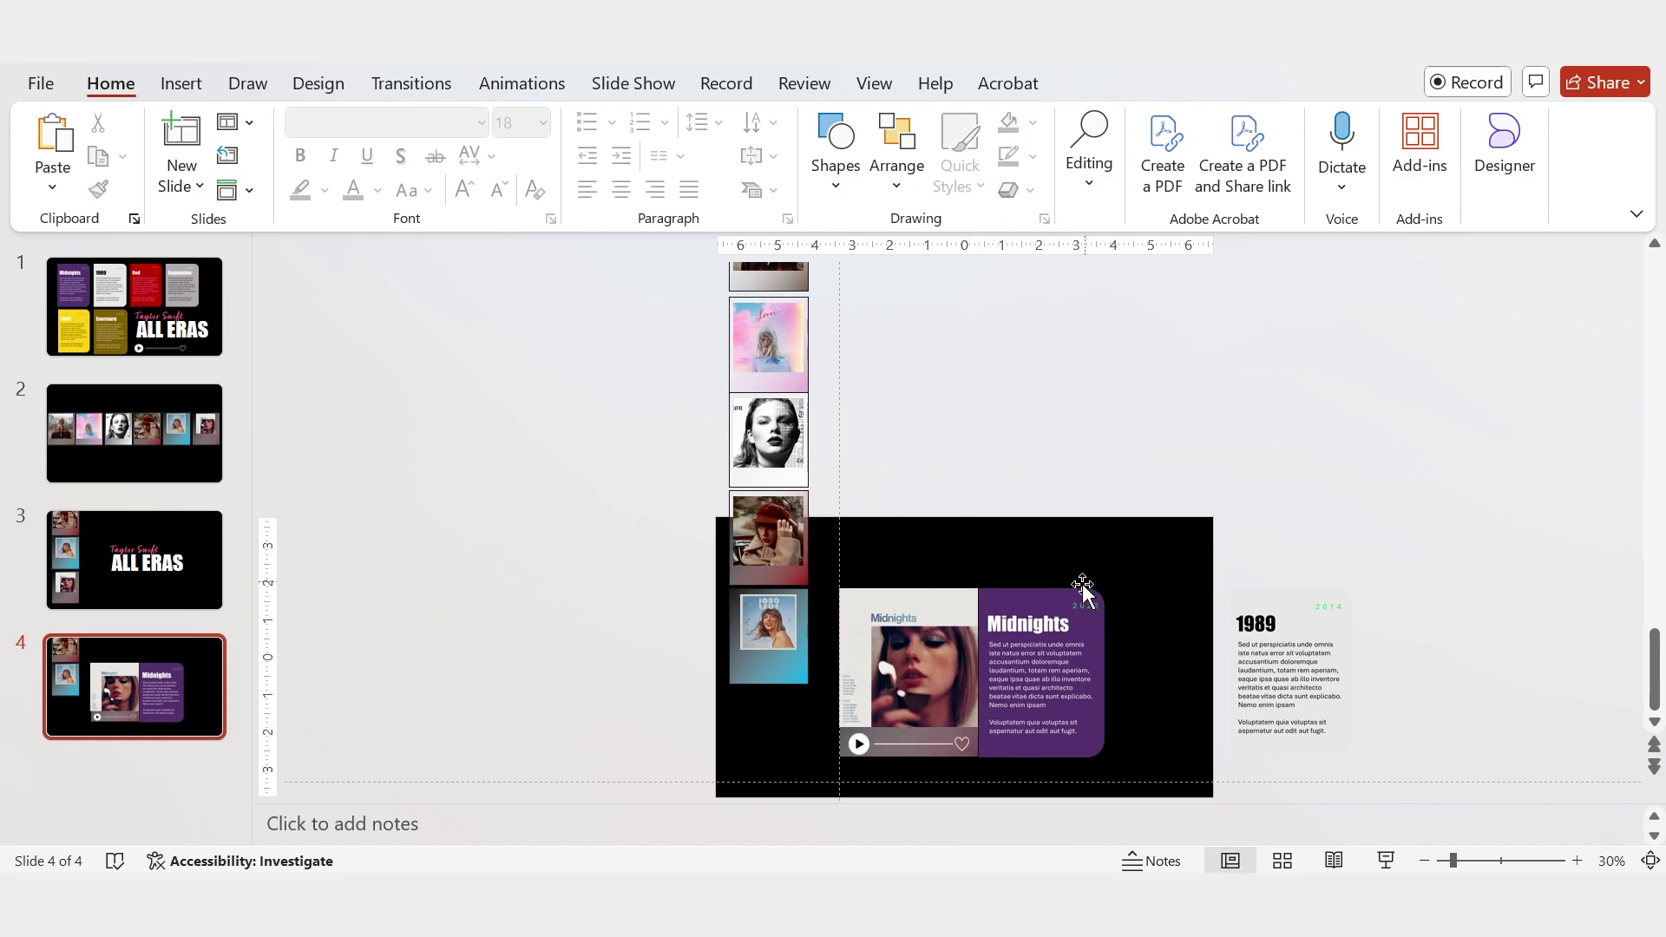
{"action": "left_click", "coordinate": [1056, 597]}
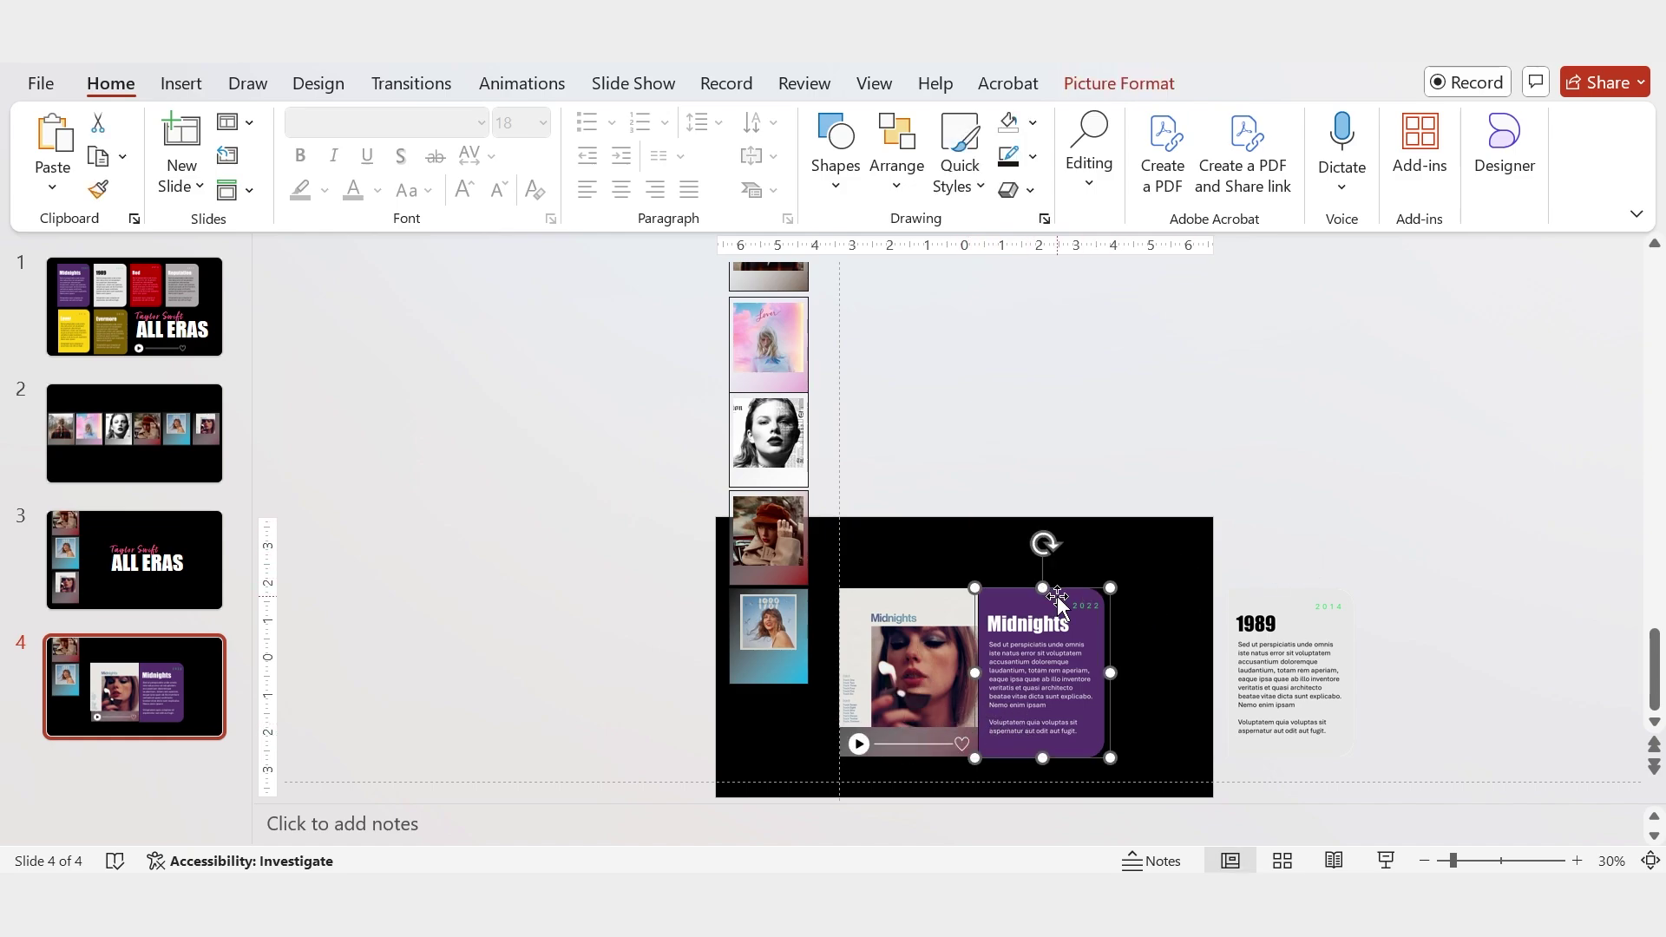
Paste the Midnights card onto slide 3 and park it off the right edge.
{"action": "left_click", "coordinate": [212, 576]}
{"action": "key", "text": "ctrl+v"}
{"action": "key", "text": "Right"}
{"action": "key", "text": "Right"}
{"action": "key", "text": "Right"}
{"action": "key", "text": "Right"}
{"action": "key", "text": "Right"}
{"action": "key", "text": "Right"}
{"action": "key", "text": "Right"}
{"action": "key", "text": "Right"}
{"action": "key", "text": "Right"}
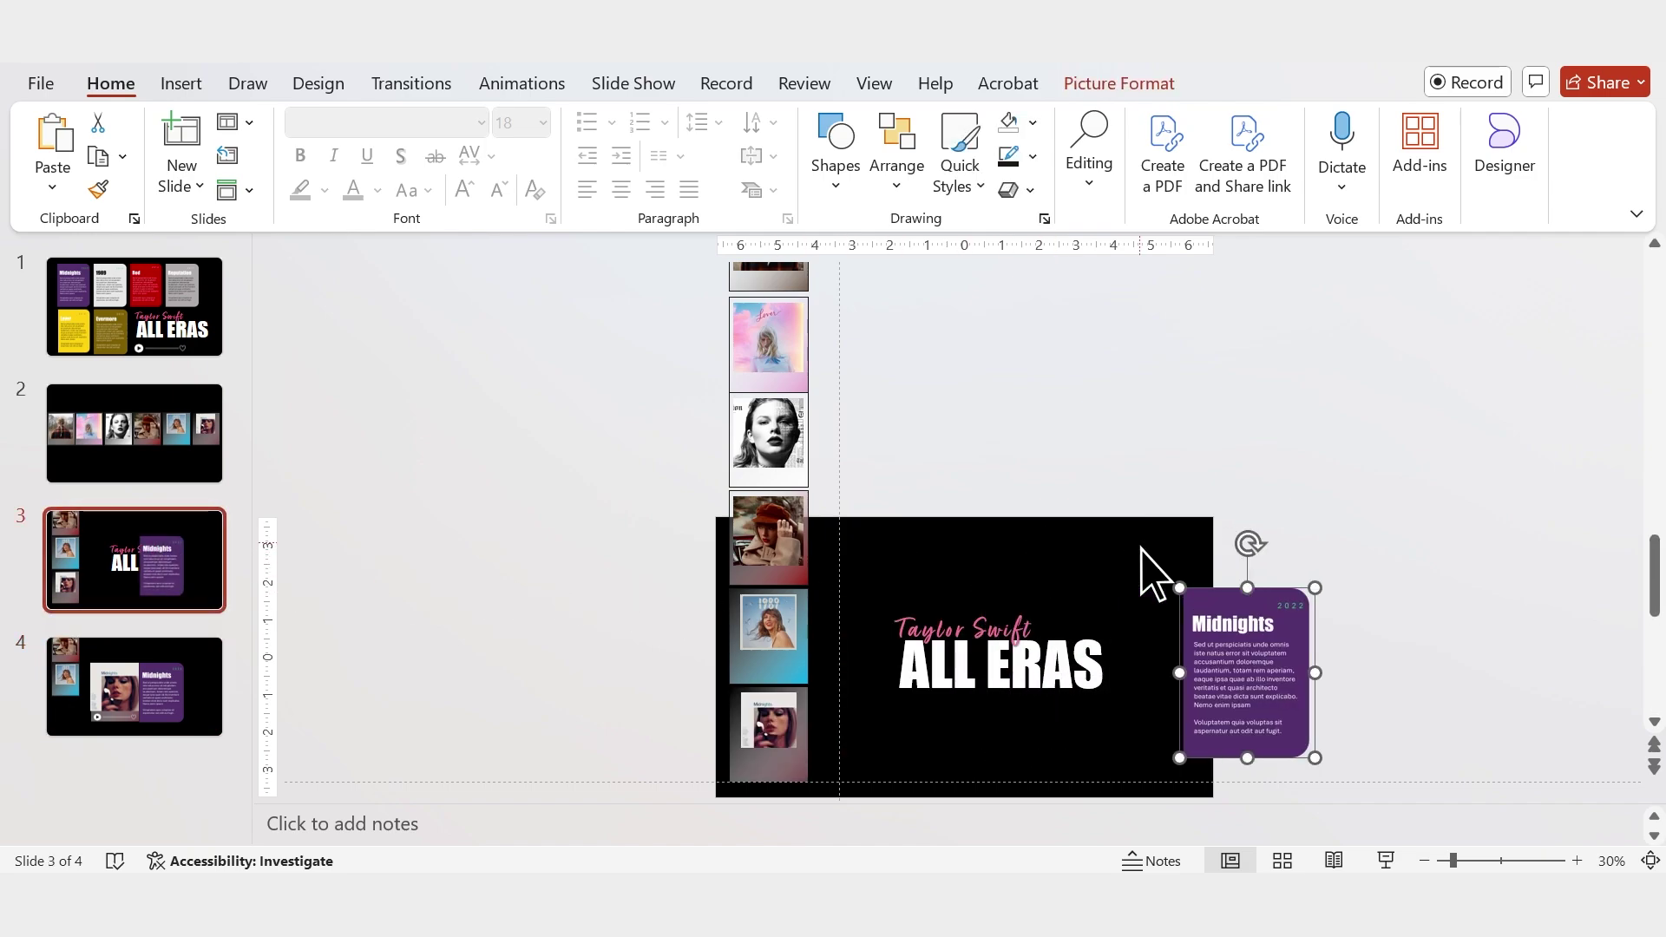
{"action": "left_click", "coordinate": [1253, 514]}
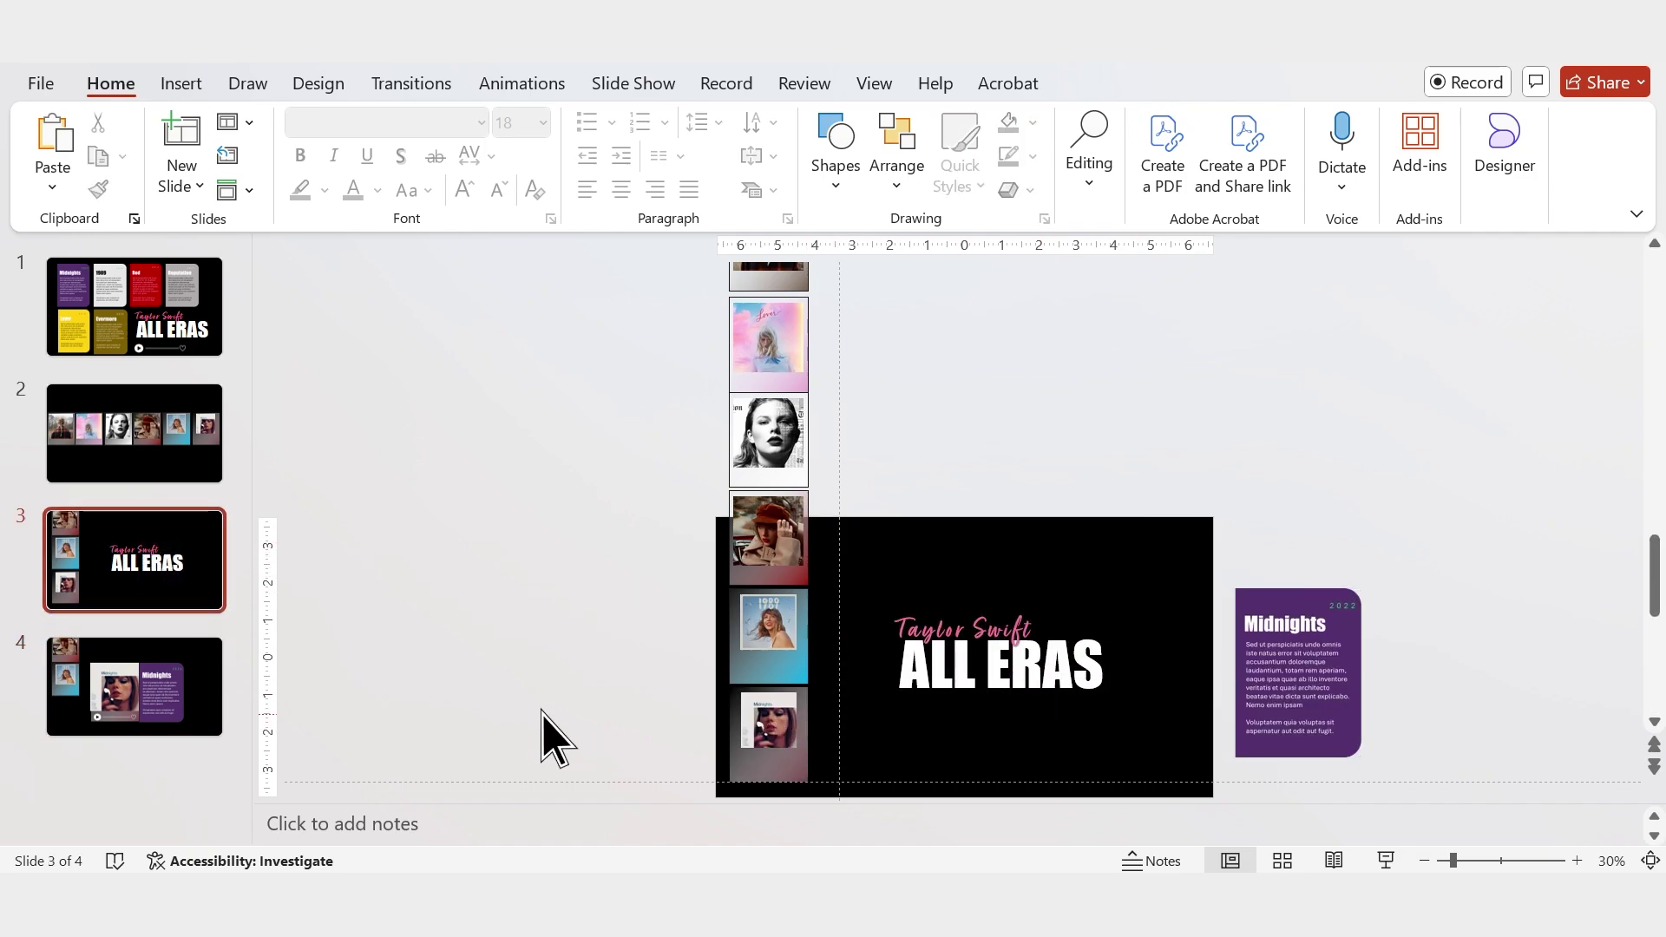
Review the full album column on slide 4, then select slides 3 and 4 together.
{"action": "left_click", "coordinate": [216, 726]}
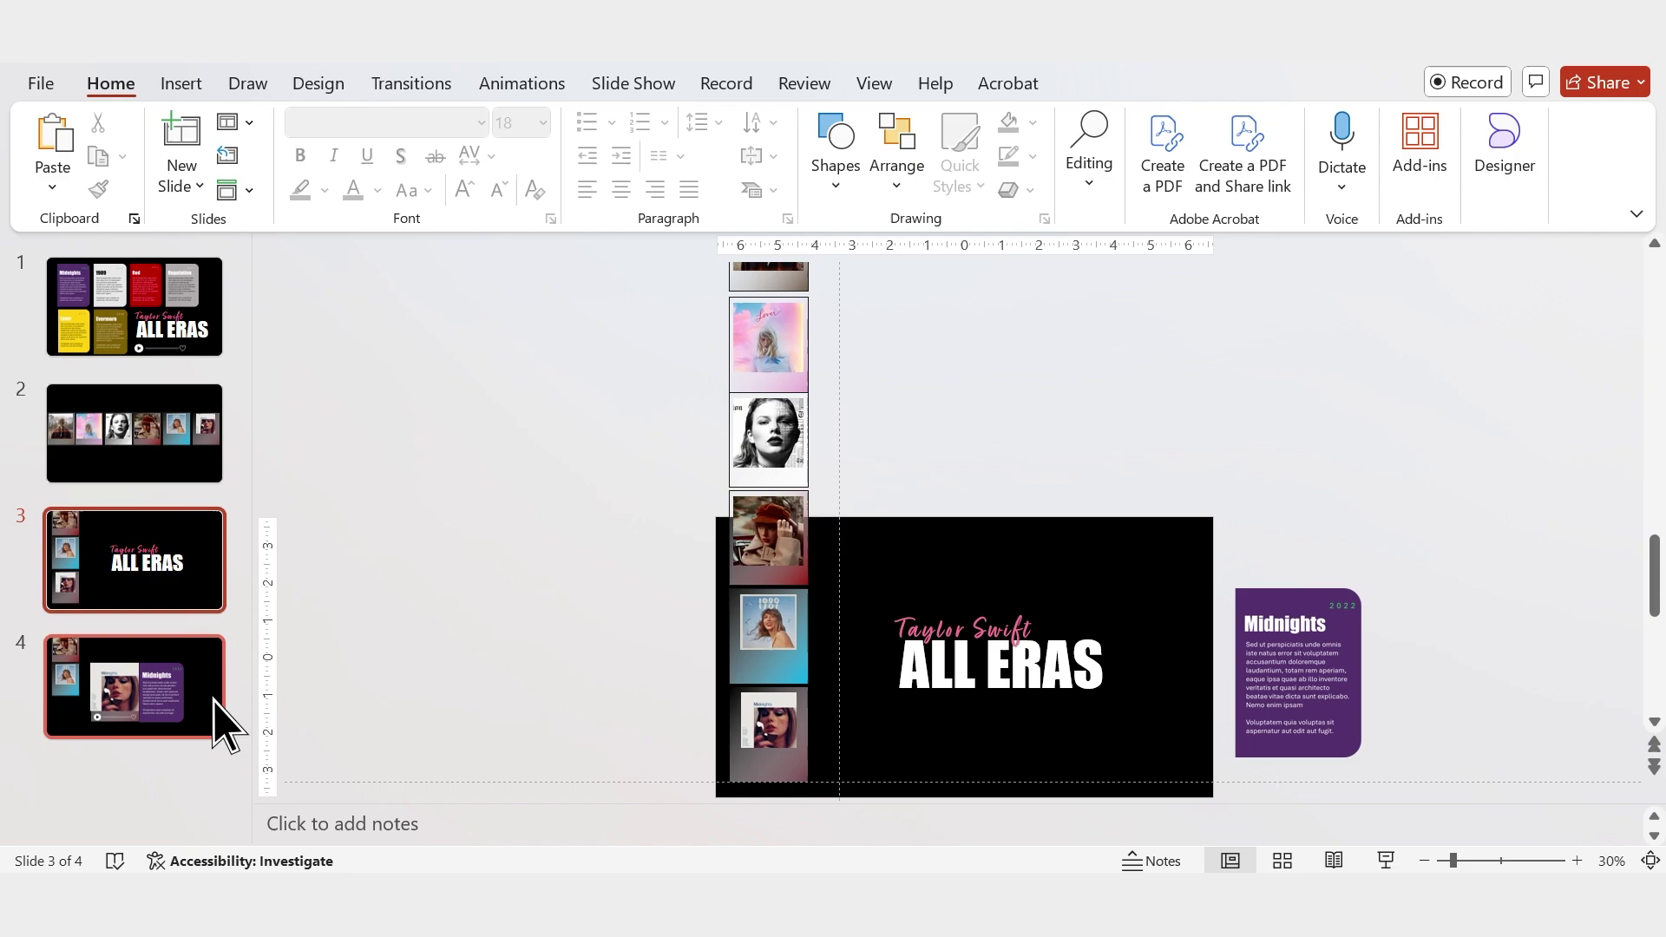
{"action": "left_click", "coordinate": [1424, 861]}
{"action": "left_click", "coordinate": [1424, 861]}
{"action": "left_click_drag", "start_coordinate": [930, 595], "coordinate": [833, 323]}
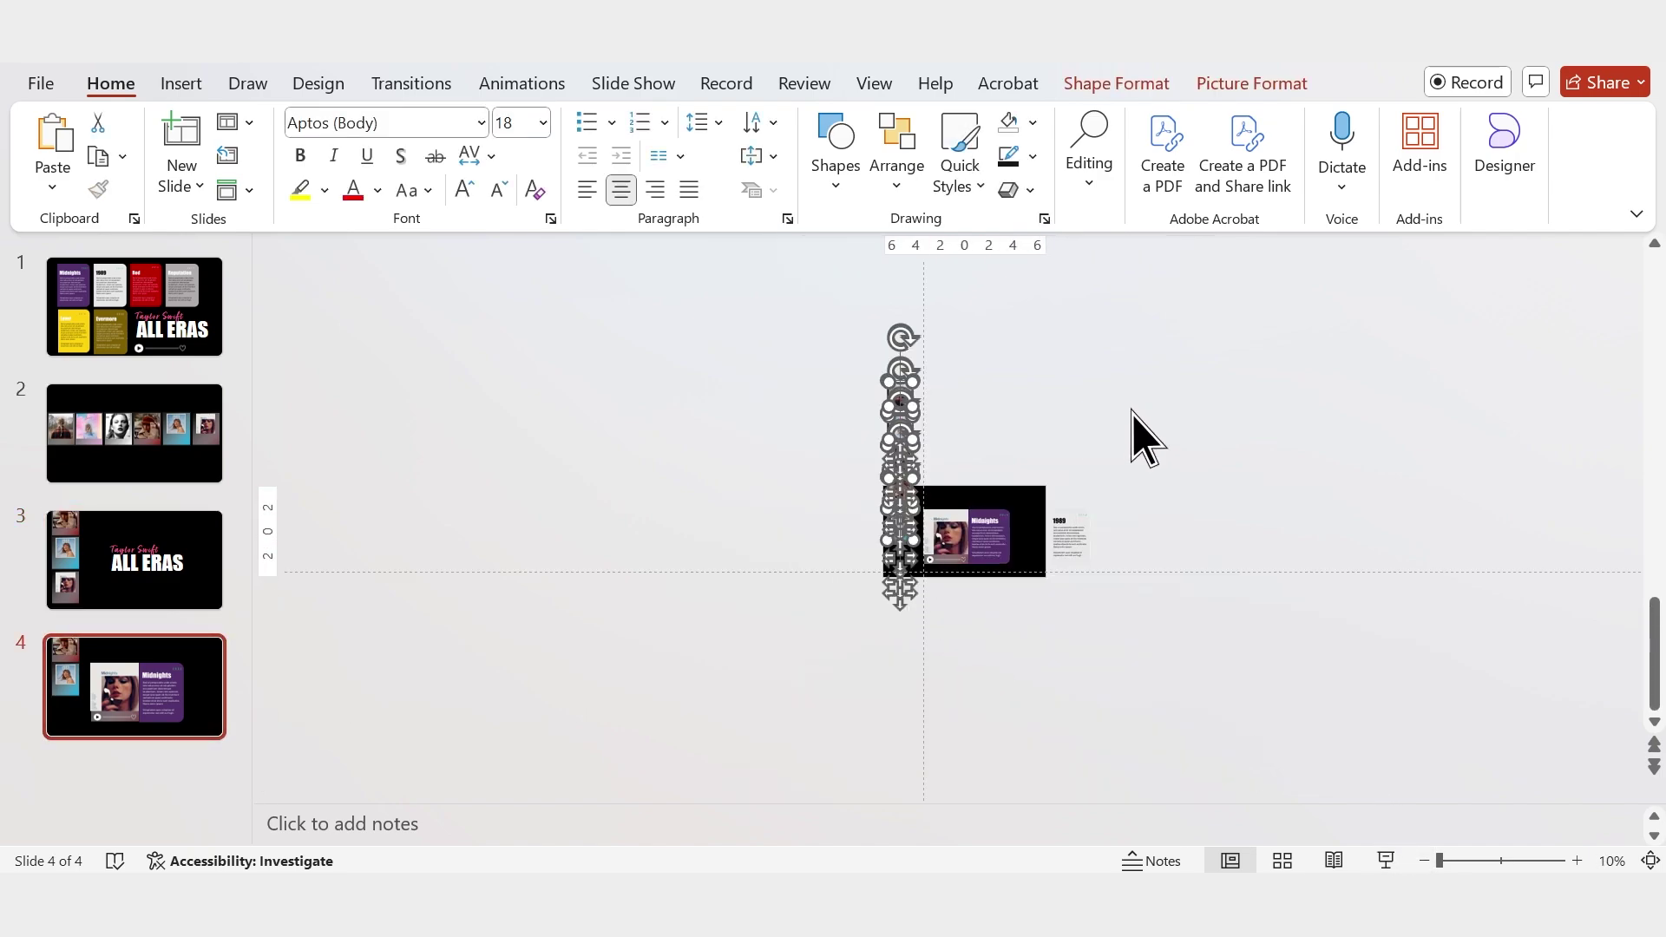
{"action": "left_click", "coordinate": [1267, 508]}
{"action": "scroll", "coordinate": [1267, 508], "scroll_direction": "up", "scroll_amount": 4}
{"action": "left_click", "coordinate": [195, 555], "text": "ctrl"}
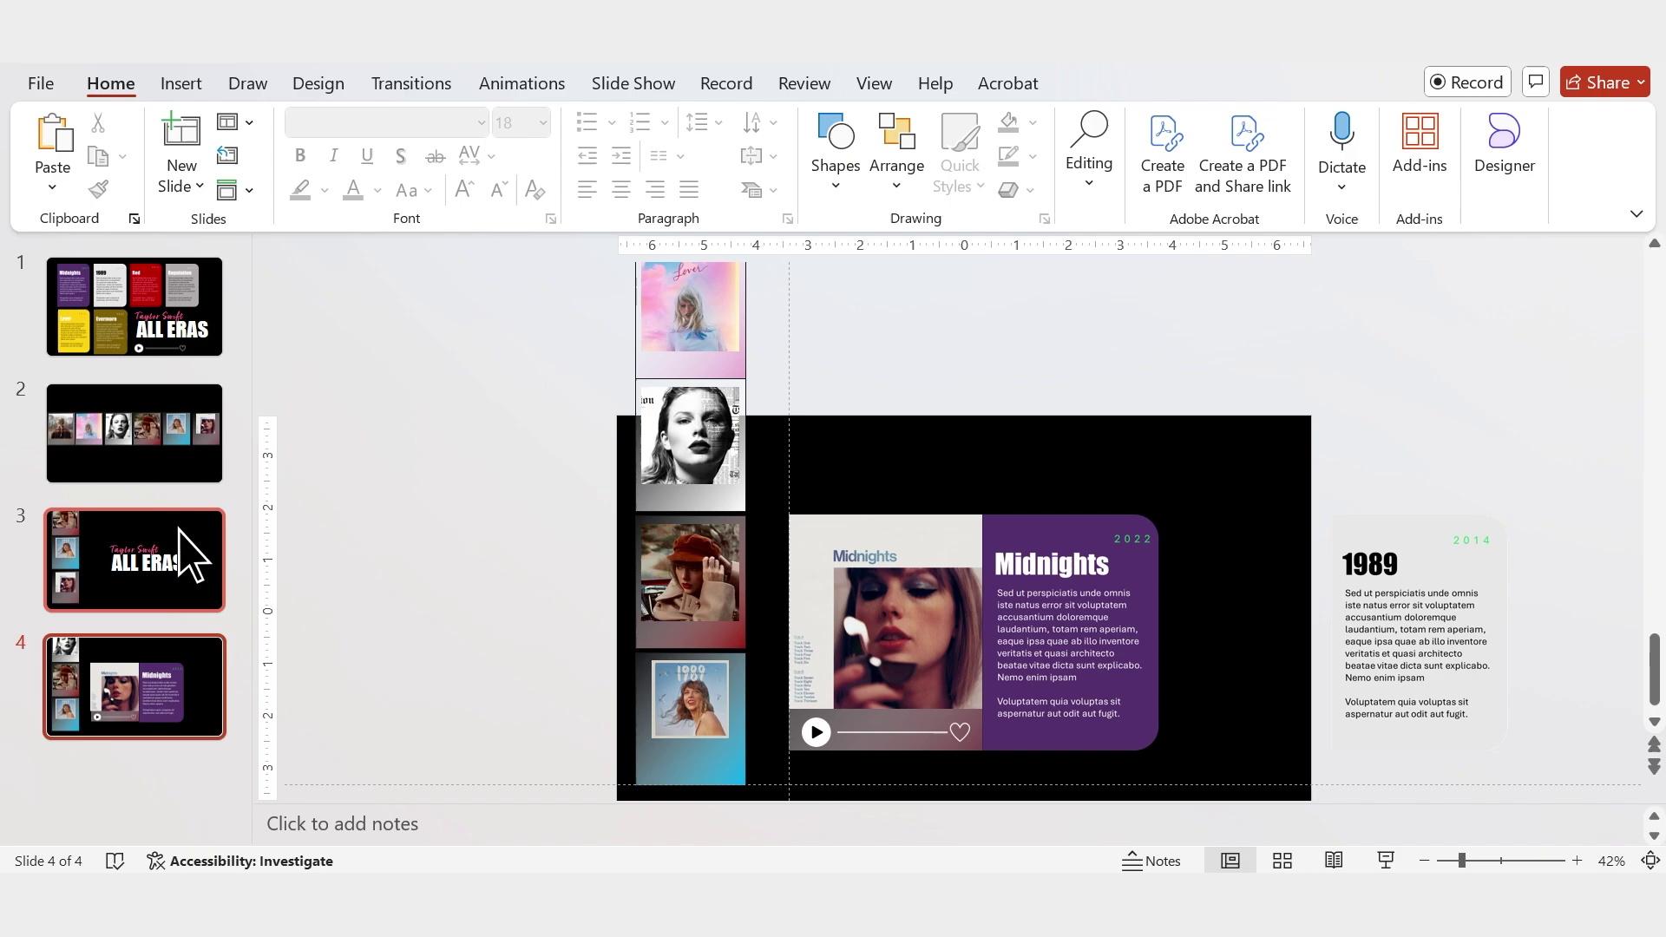
Apply the Morph transition to slides 3 and 4, then duplicate slide 4 as slide 5.
{"action": "left_click", "coordinate": [408, 92]}
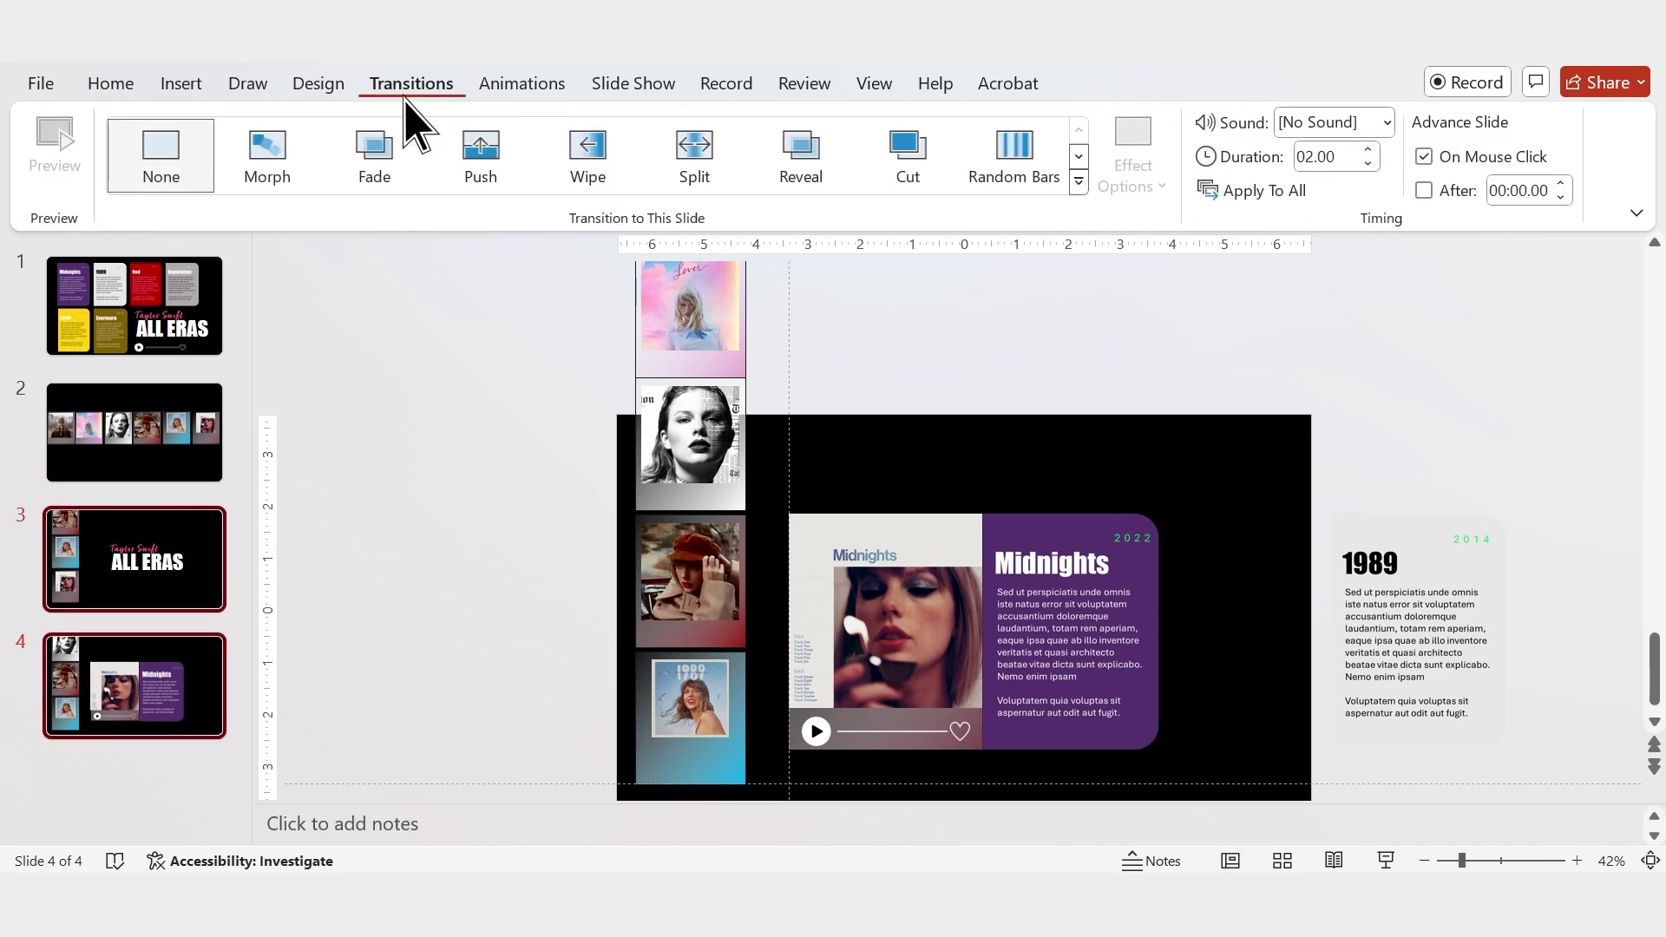
{"action": "left_click", "coordinate": [267, 165]}
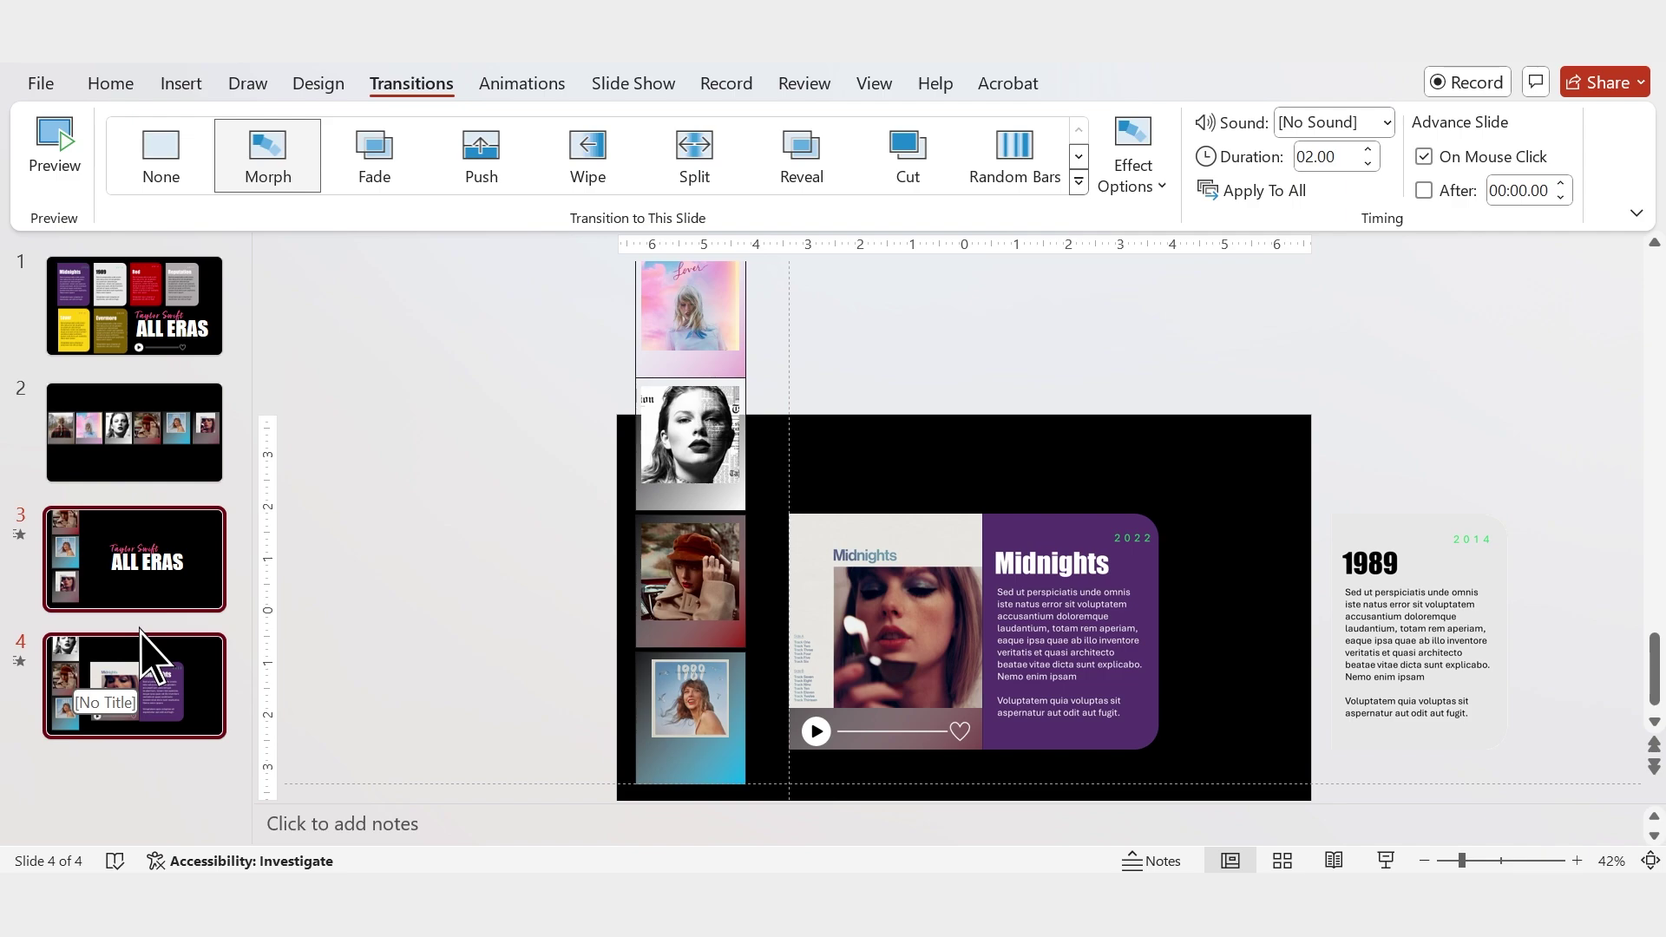
{"action": "left_click", "coordinate": [155, 698]}
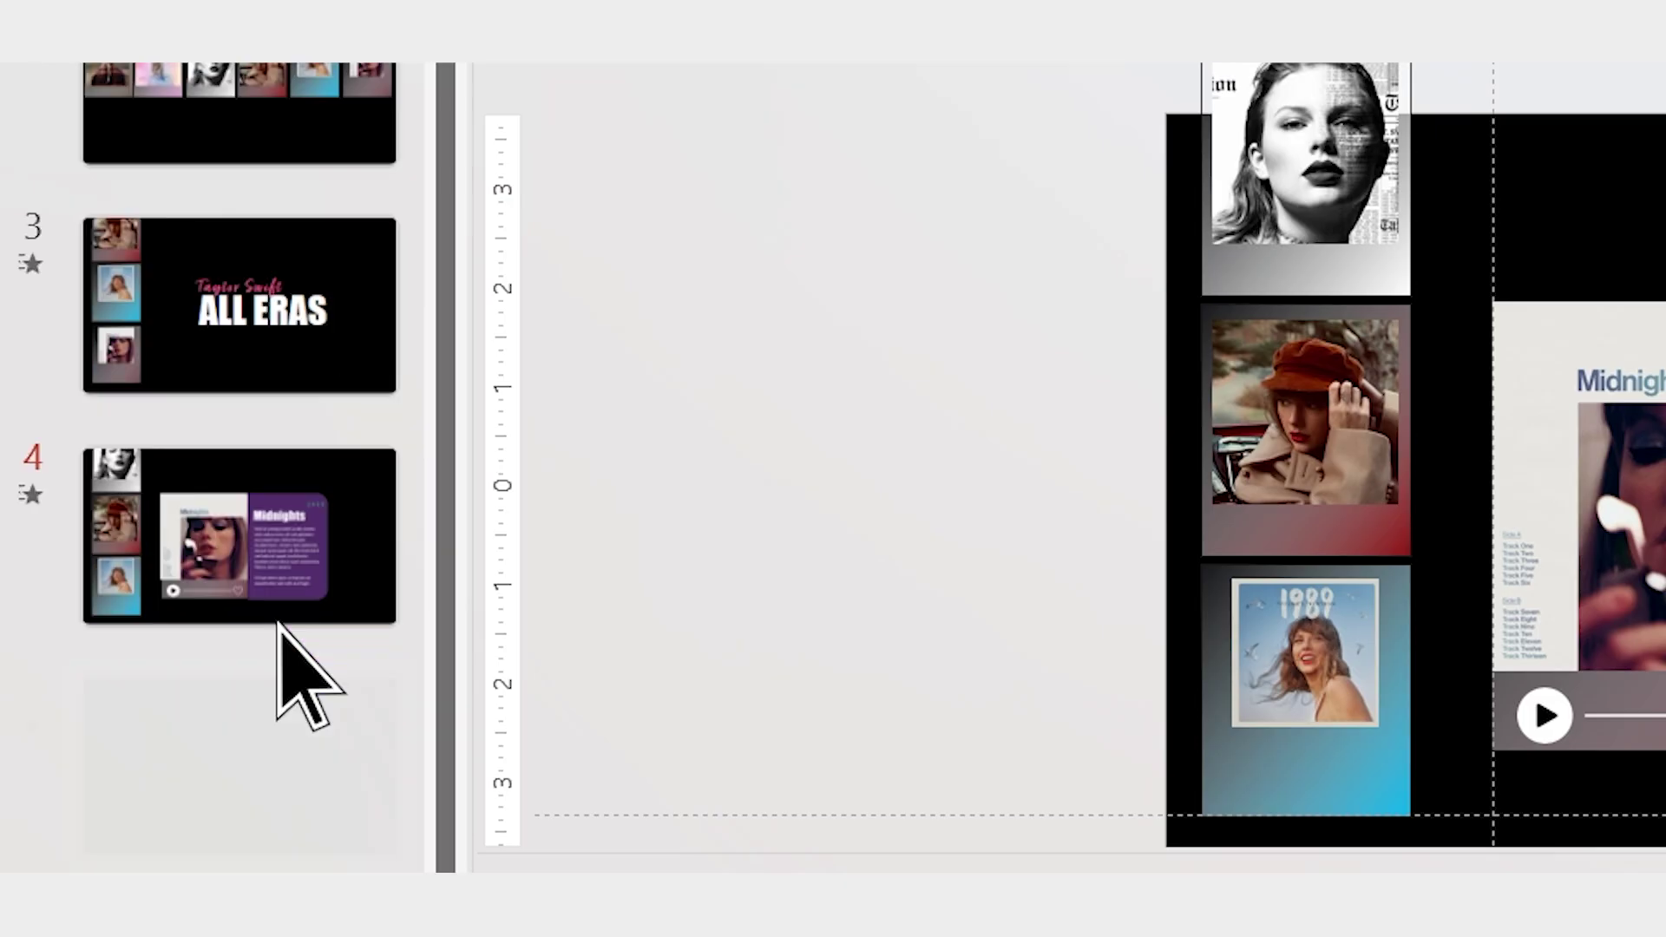
{"action": "key", "text": "ctrl+d"}
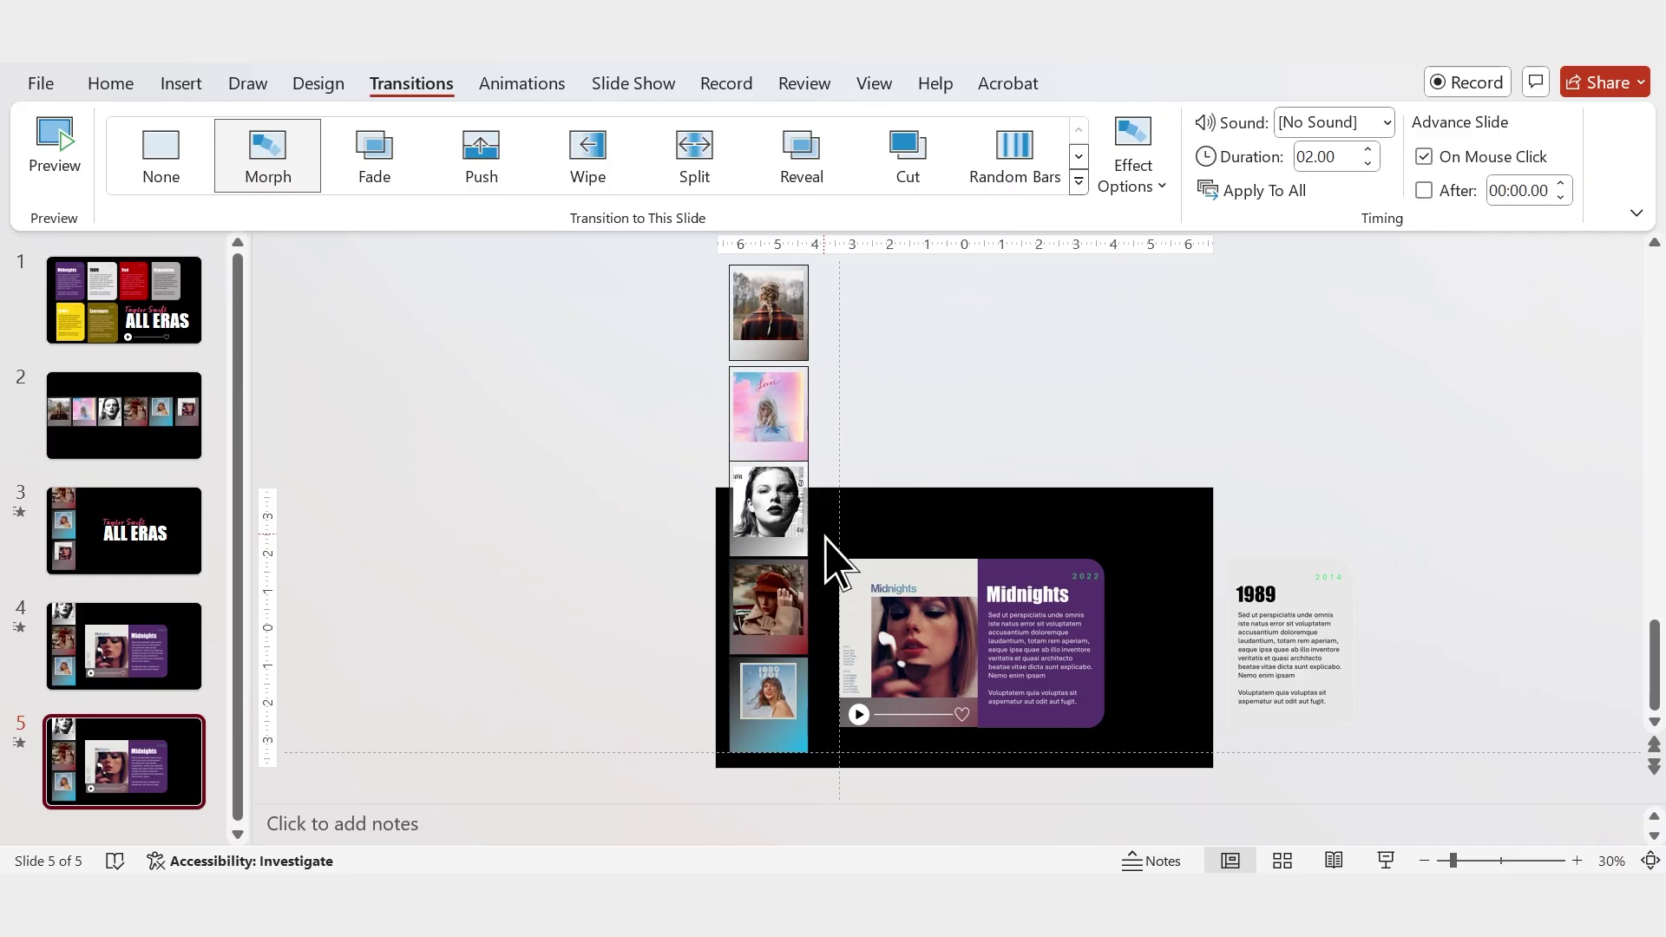
Move the Midnights card and its parts up off the top of slide 5.
{"action": "left_click_drag", "start_coordinate": [825, 538], "coordinate": [1137, 789]}
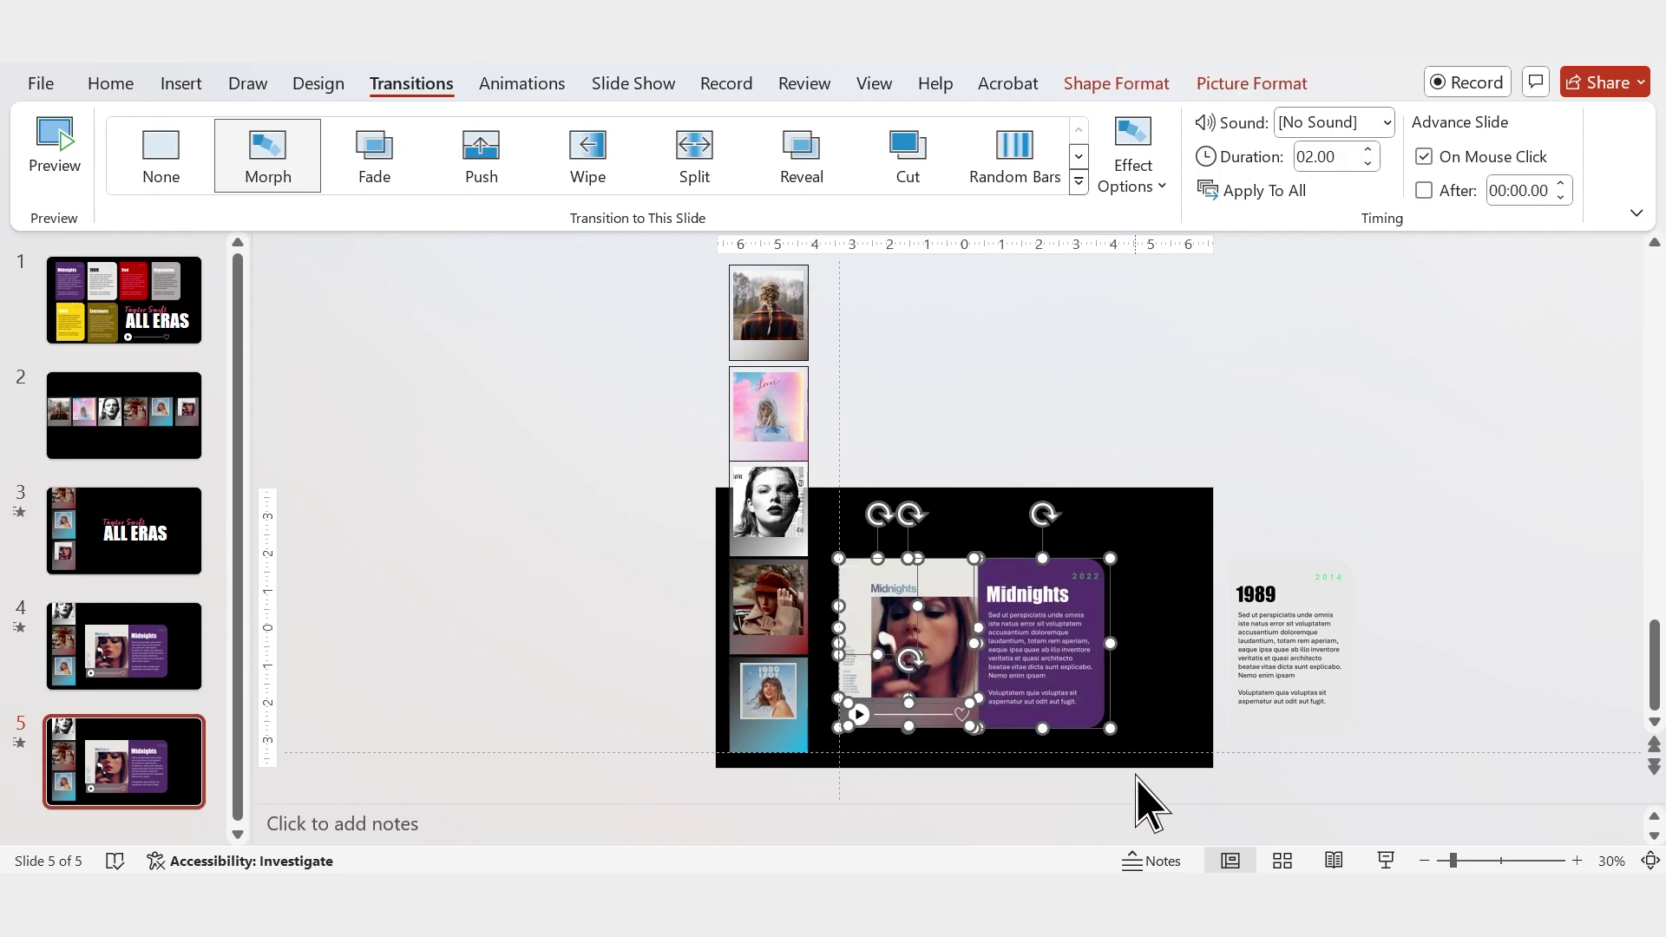
{"action": "key", "text": "Up"}
{"action": "key", "text": "Up"}
{"action": "key", "text": "Up"}
{"action": "key", "text": "Up"}
{"action": "key", "text": "Up"}
{"action": "key", "text": "Up"}
{"action": "key", "text": "Up"}
{"action": "key", "text": "Up"}
{"action": "key", "text": "Up"}
{"action": "key", "text": "Up"}
{"action": "key", "text": "Up"}
{"action": "key", "text": "Up"}
{"action": "key", "text": "Up"}
{"action": "key", "text": "Up"}
{"action": "key", "text": "Up"}
{"action": "key", "text": "Up"}
{"action": "key", "text": "Up"}
{"action": "key", "text": "Up"}
{"action": "key", "text": "Up"}
{"action": "key", "text": "Up"}
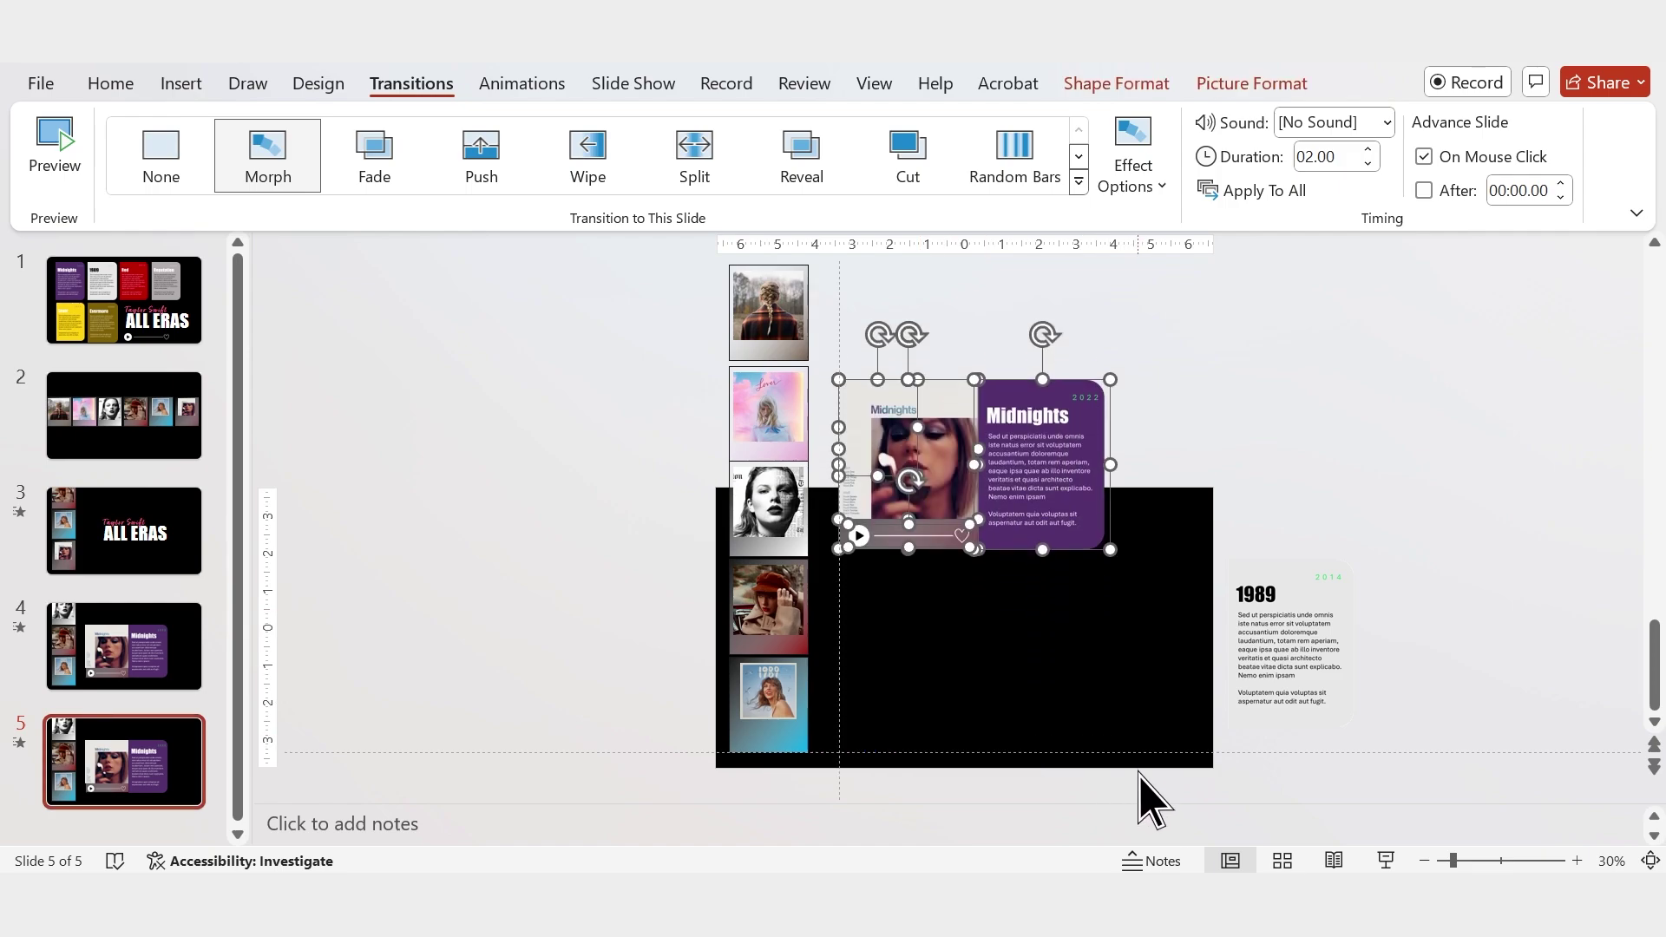
{"action": "key", "text": "Up"}
{"action": "key", "text": "Up"}
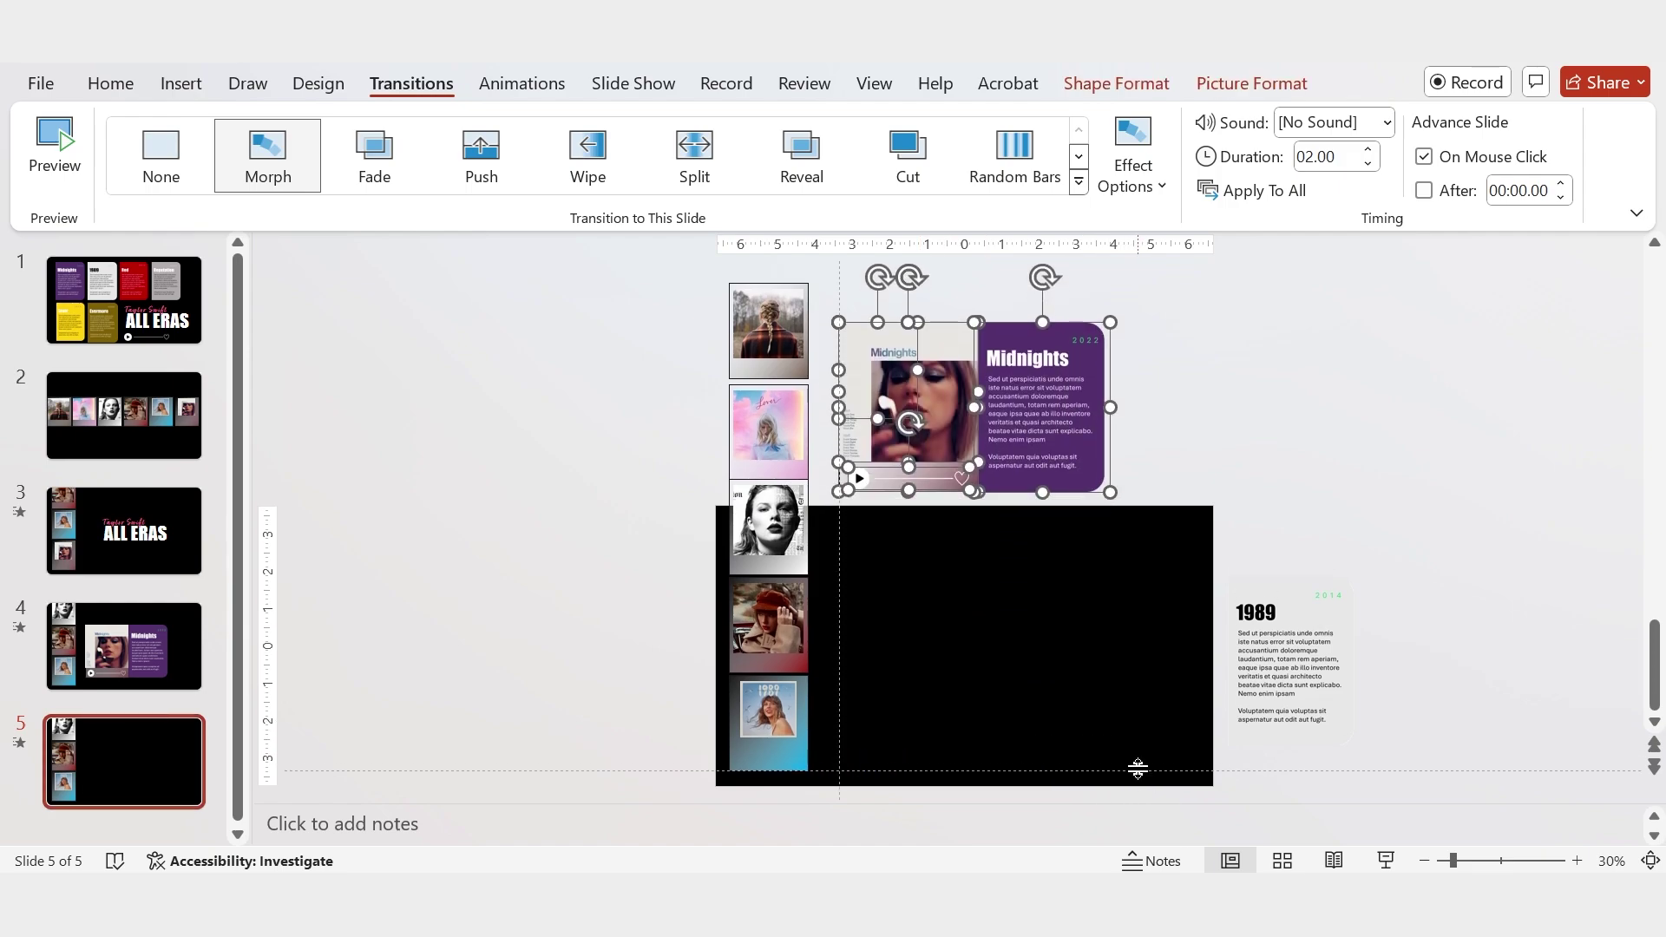
Bring the 1989 tile on, fit its picture into the gradient, and place its text beside it.
{"action": "left_click", "coordinate": [769, 724]}
{"action": "left_click_drag", "start_coordinate": [768, 723], "coordinate": [978, 727]}
{"action": "left_click_drag", "start_coordinate": [878, 593], "coordinate": [978, 695]}
{"action": "left_click", "coordinate": [1308, 577]}
{"action": "left_click_drag", "start_coordinate": [1309, 577], "coordinate": [1069, 577]}
{"action": "left_click", "coordinate": [1309, 603]}
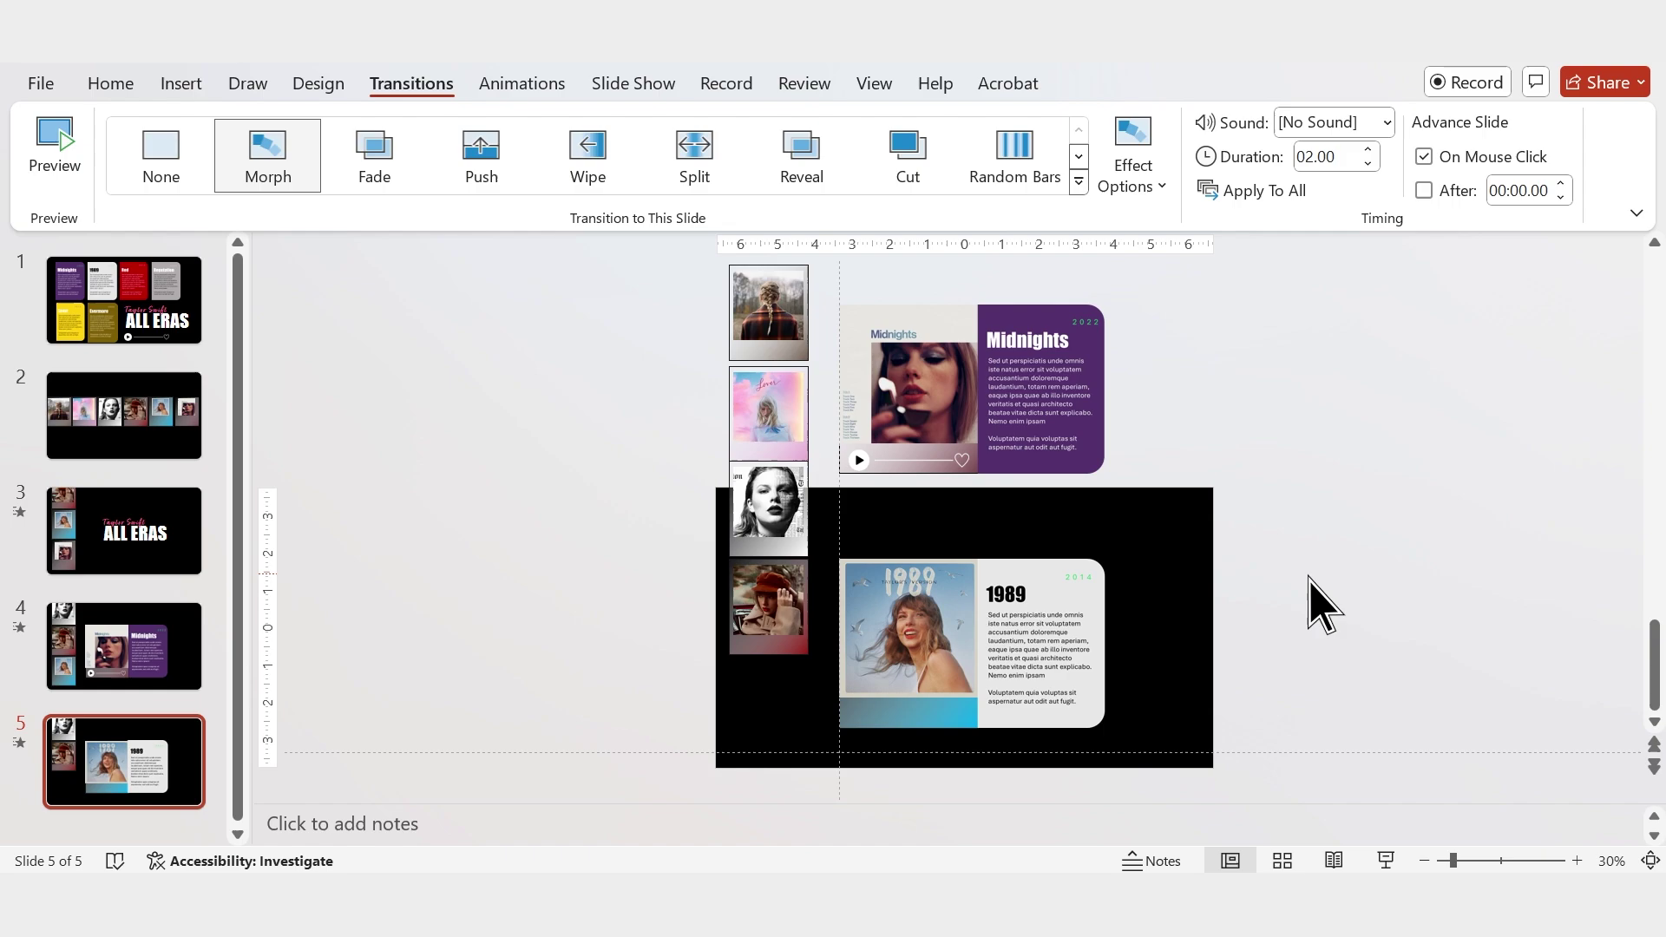
Duplicate the Midnights play bar onto the 1989 card and rename the copy !!Picture 2.
{"action": "left_click", "coordinate": [871, 466]}
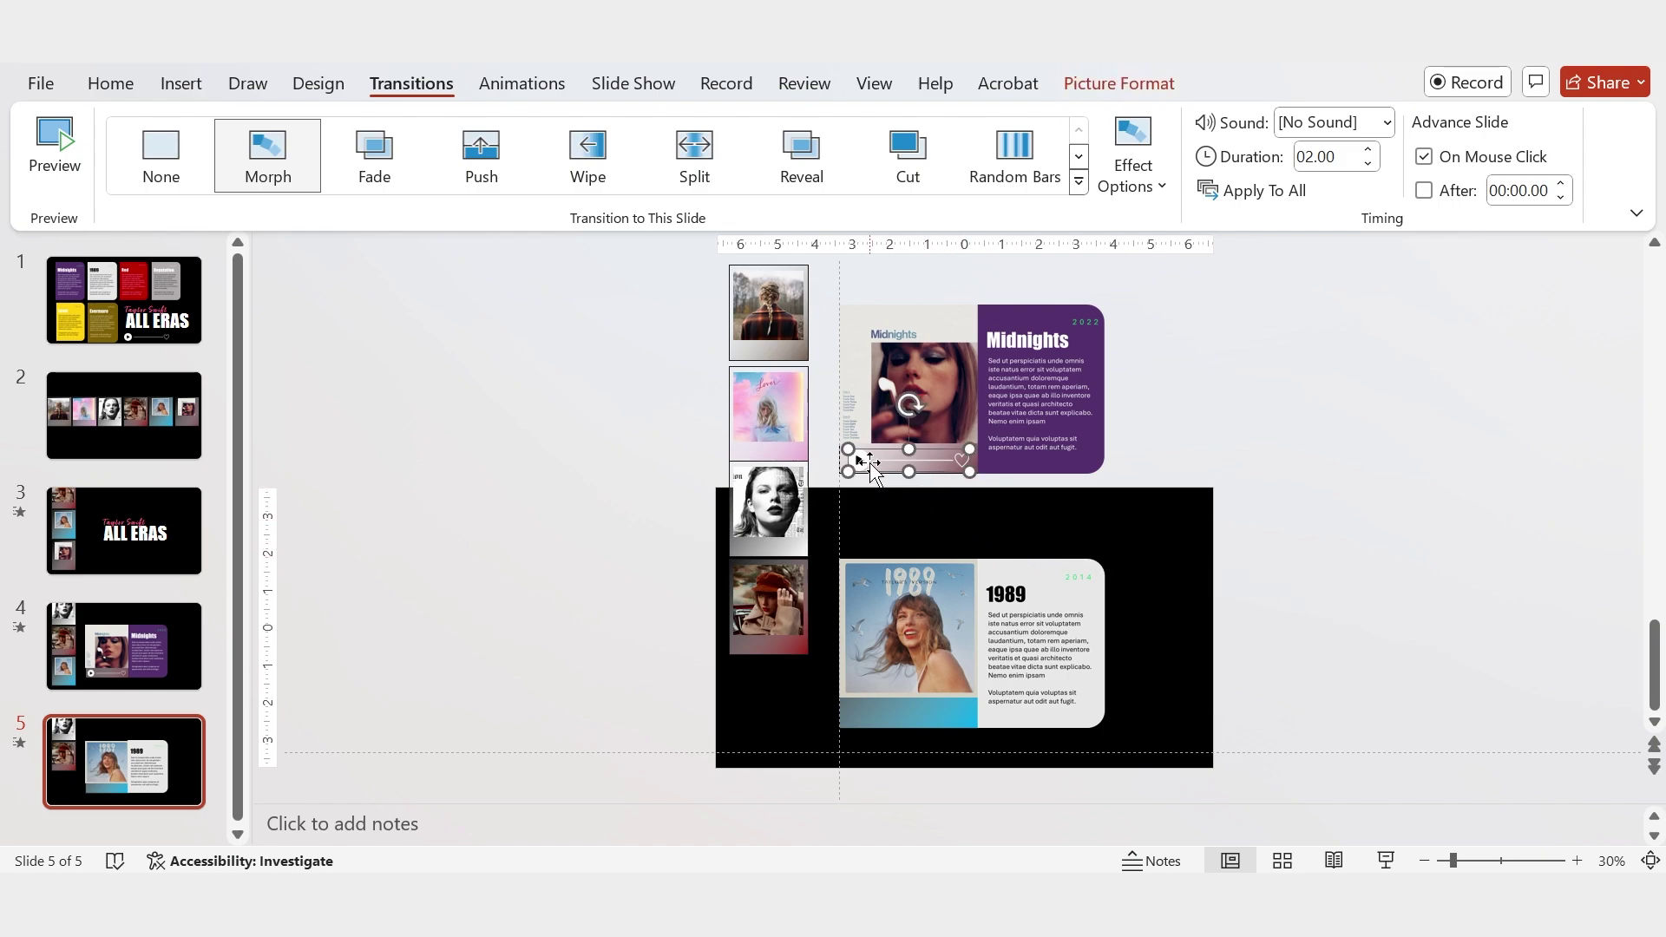
{"action": "left_click", "coordinate": [1119, 83]}
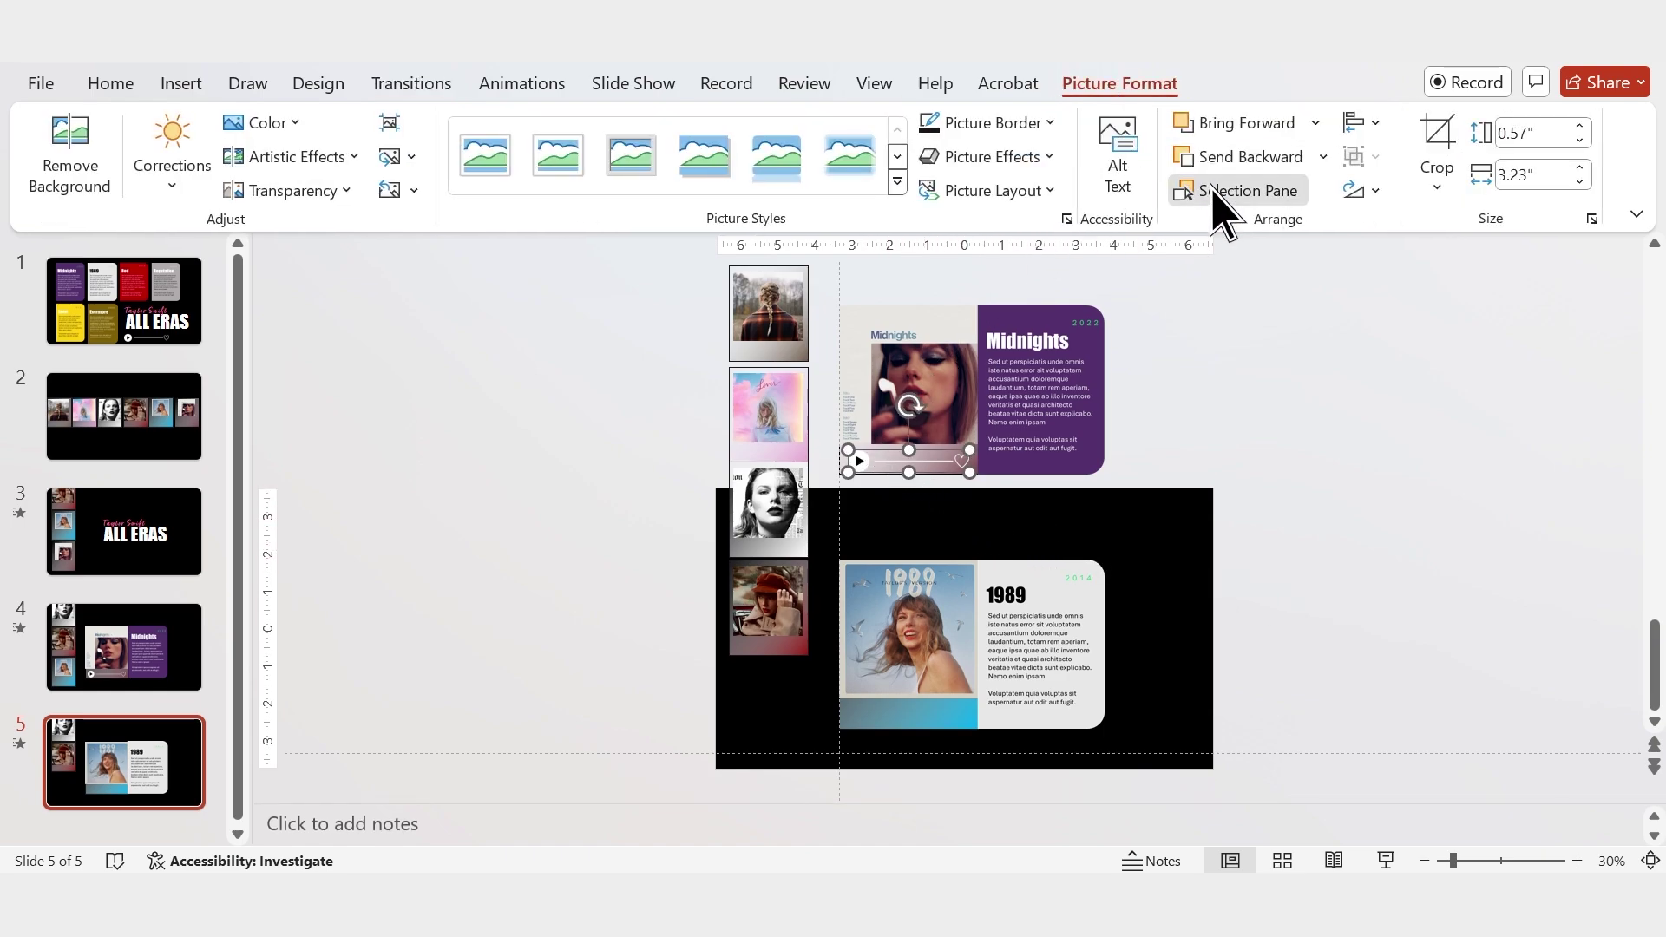
{"action": "left_click", "coordinate": [1215, 192]}
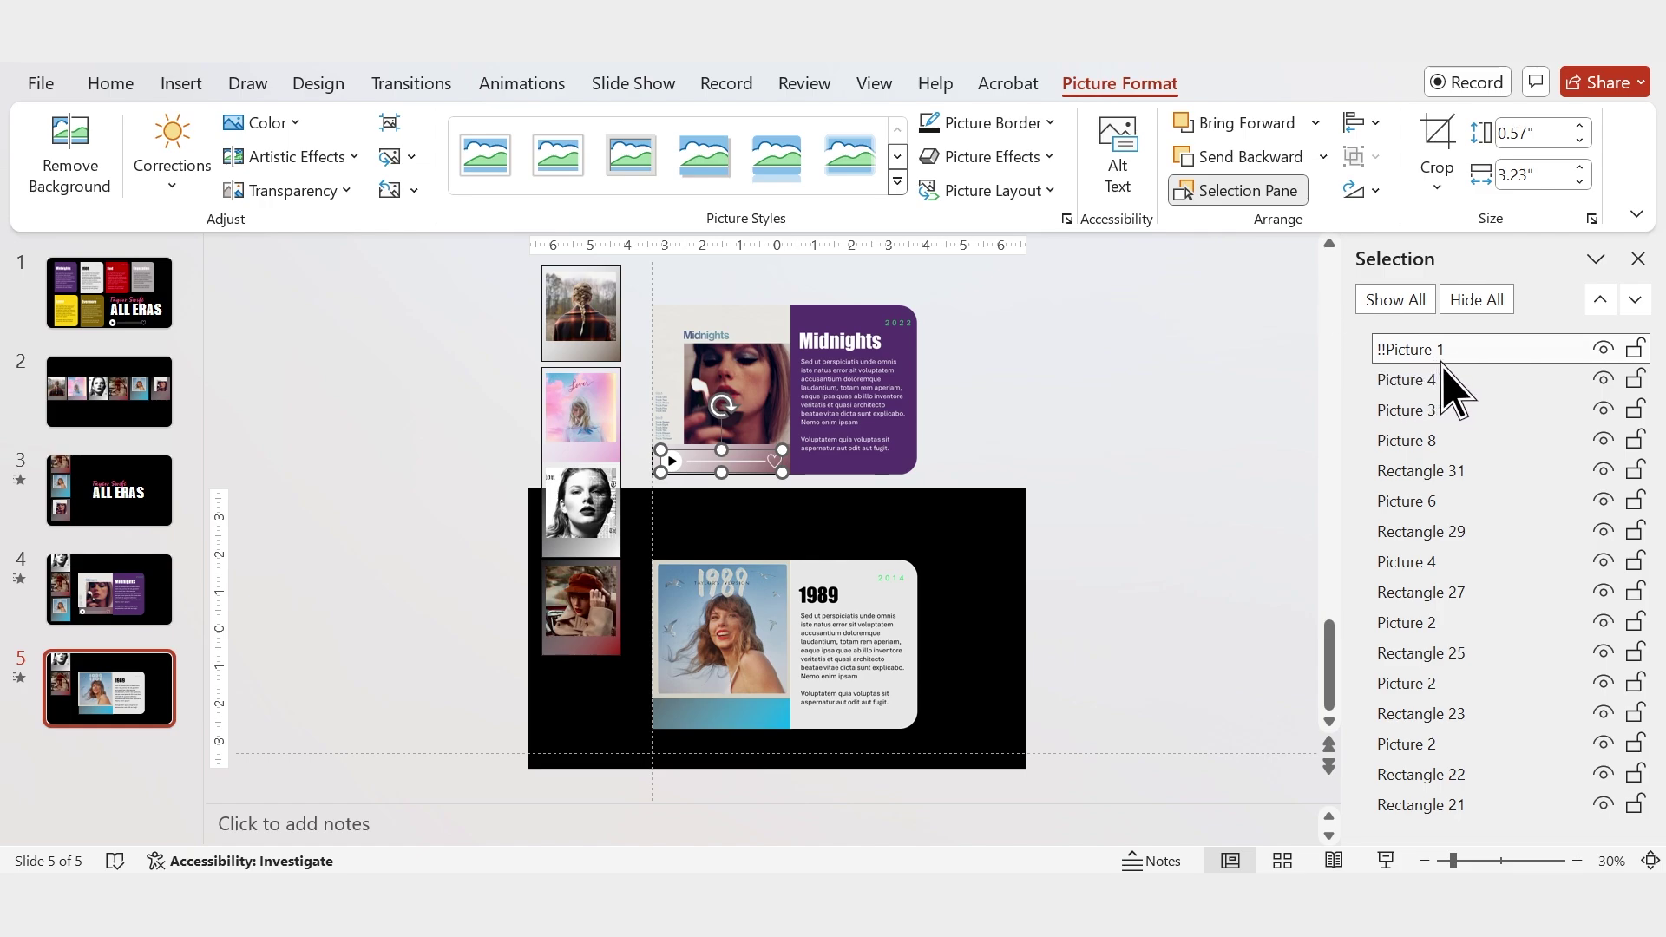
{"action": "key", "text": "ctrl+d"}
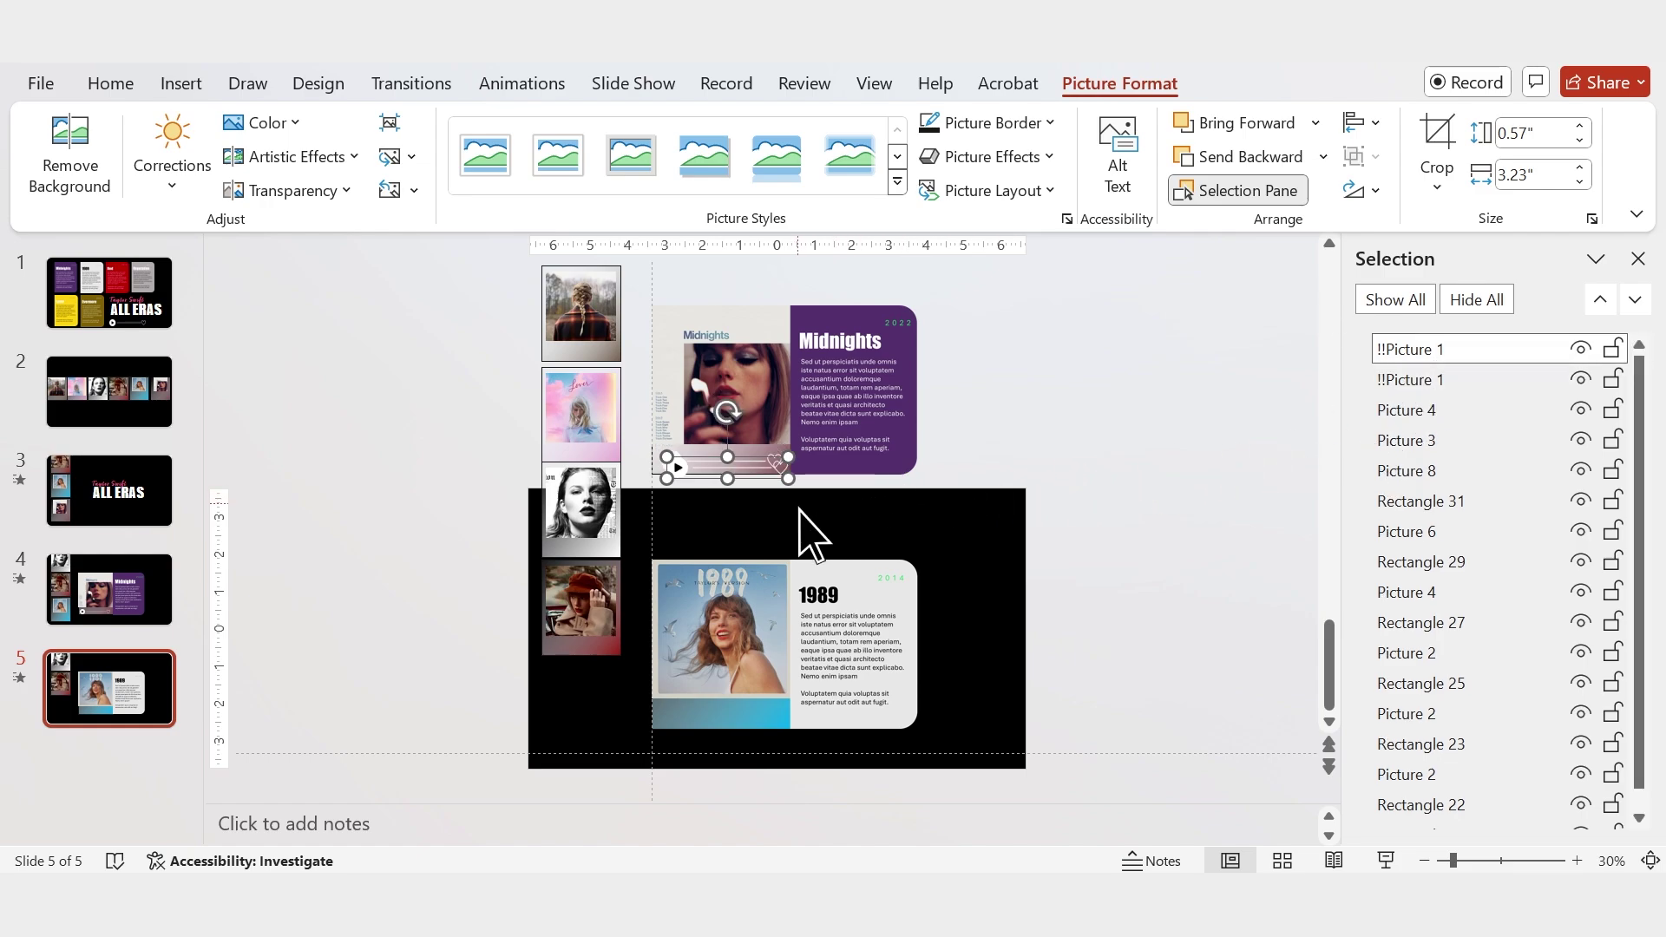
{"action": "left_click_drag", "start_coordinate": [692, 473], "coordinate": [685, 662]}
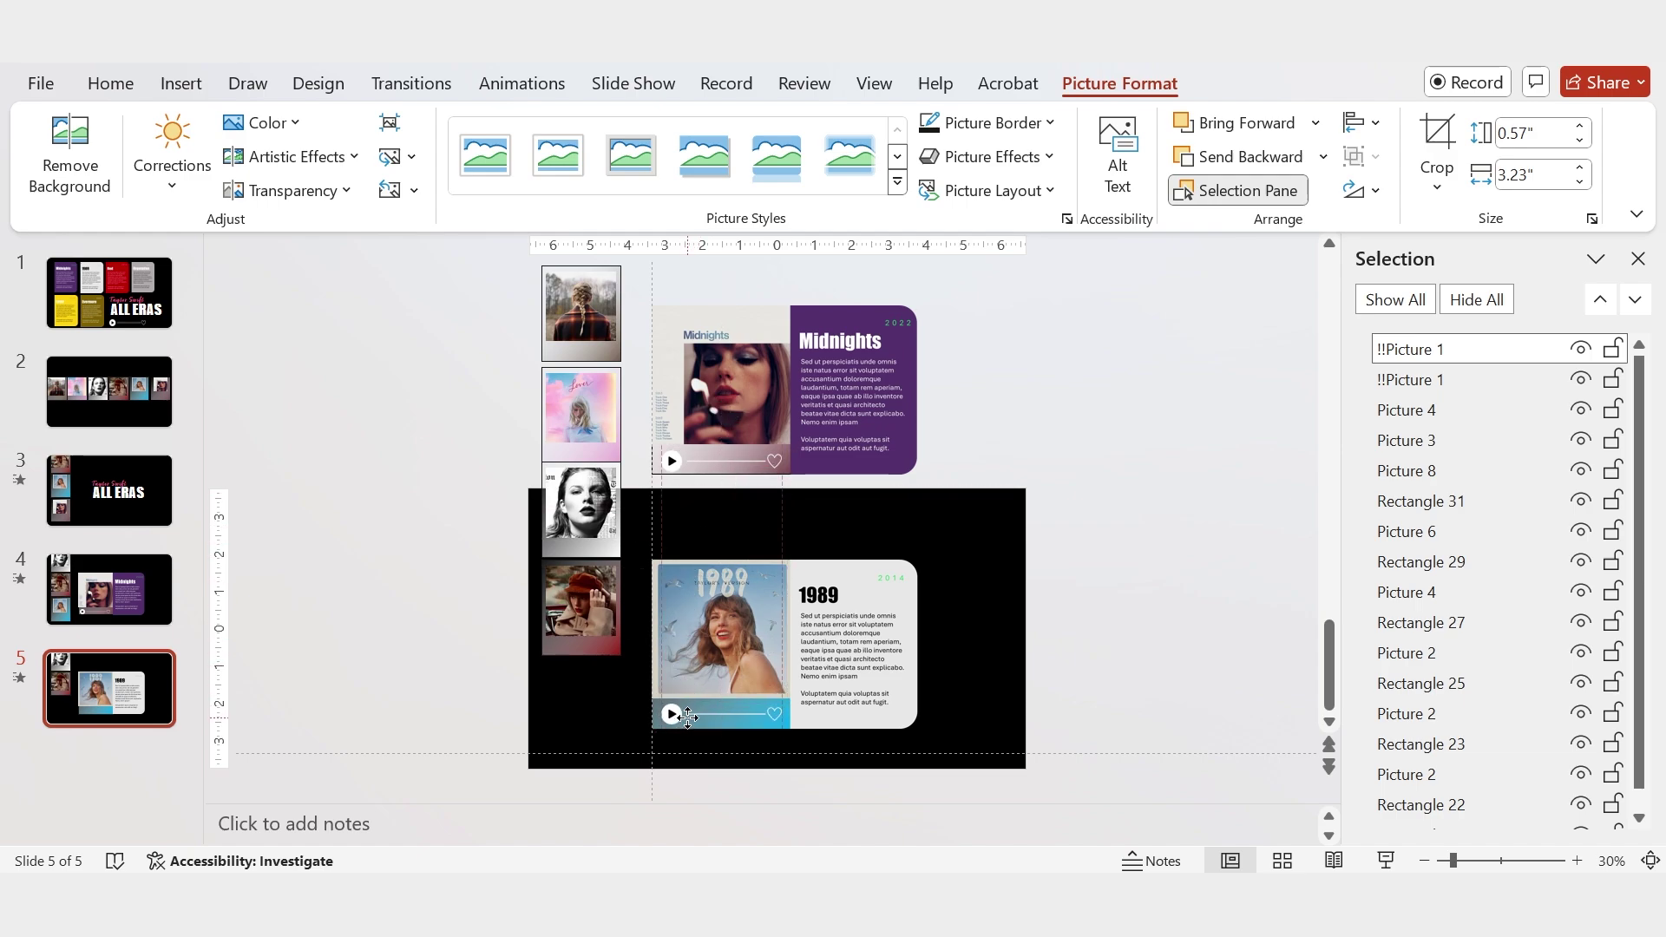
{"action": "left_click_drag", "start_coordinate": [689, 717], "coordinate": [689, 719]}
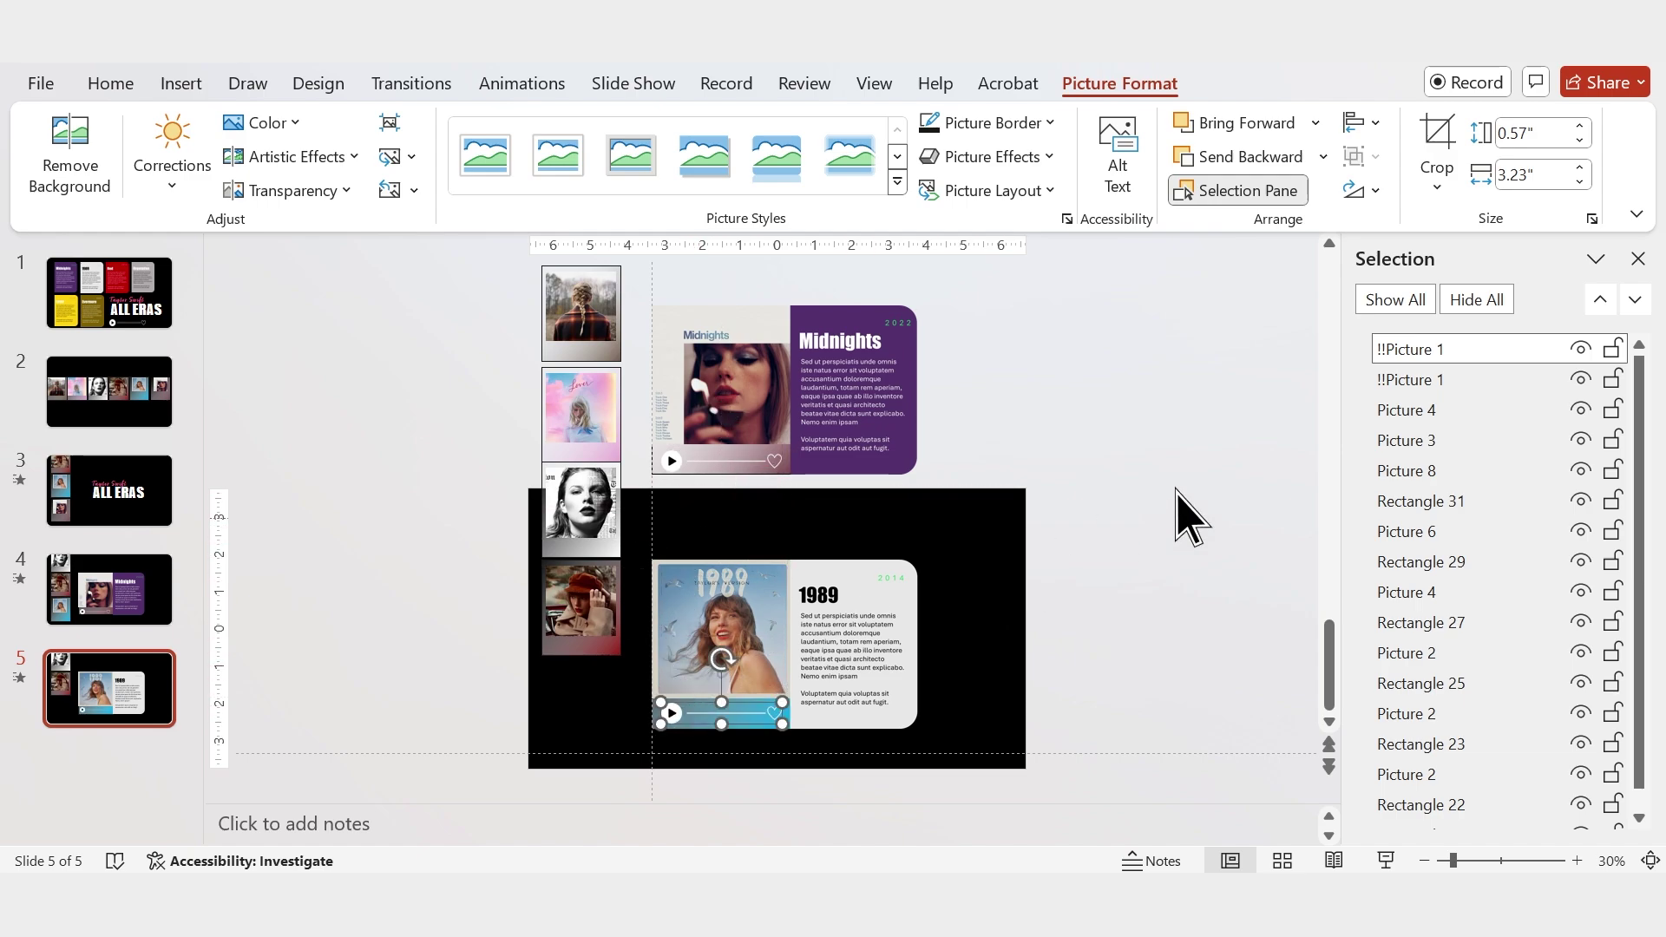
{"action": "left_click", "coordinate": [1440, 350]}
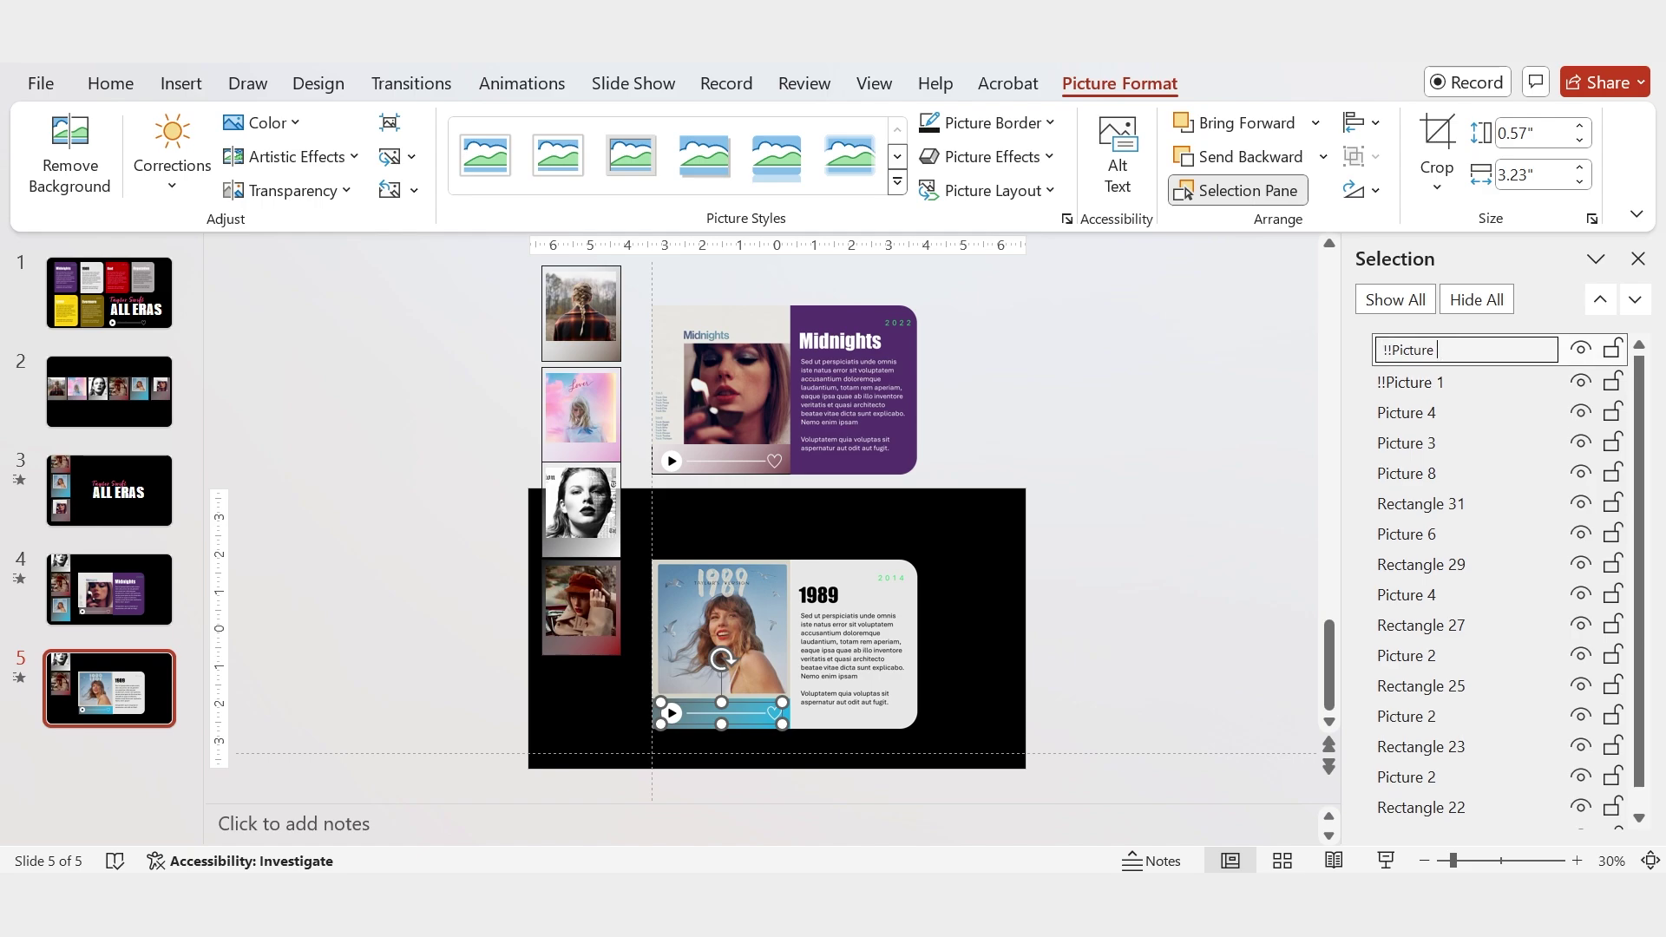
{"action": "type", "text": "2"}
{"action": "key", "text": "Return"}
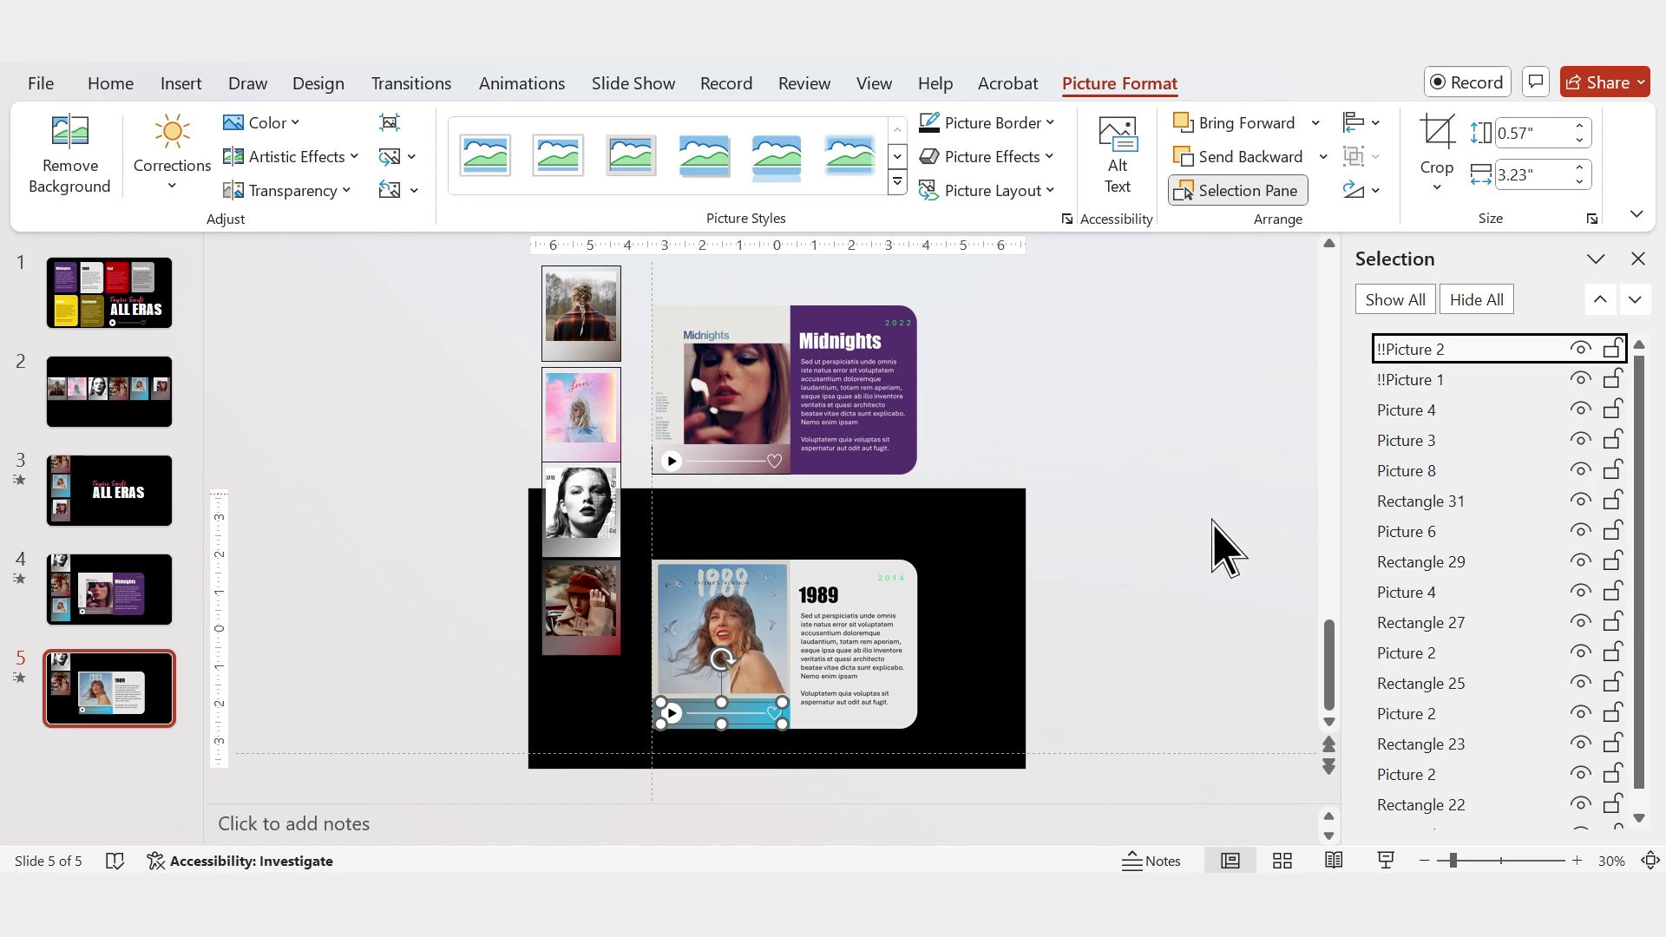
Paste the Red info card off-slide right, enlarge it, and select the album picture column.
{"action": "key", "text": "ctrl+v"}
{"action": "left_click_drag", "start_coordinate": [1119, 683], "coordinate": [1155, 729]}
{"action": "left_click", "coordinate": [1180, 705]}
{"action": "left_click_drag", "start_coordinate": [473, 790], "coordinate": [650, 261]}
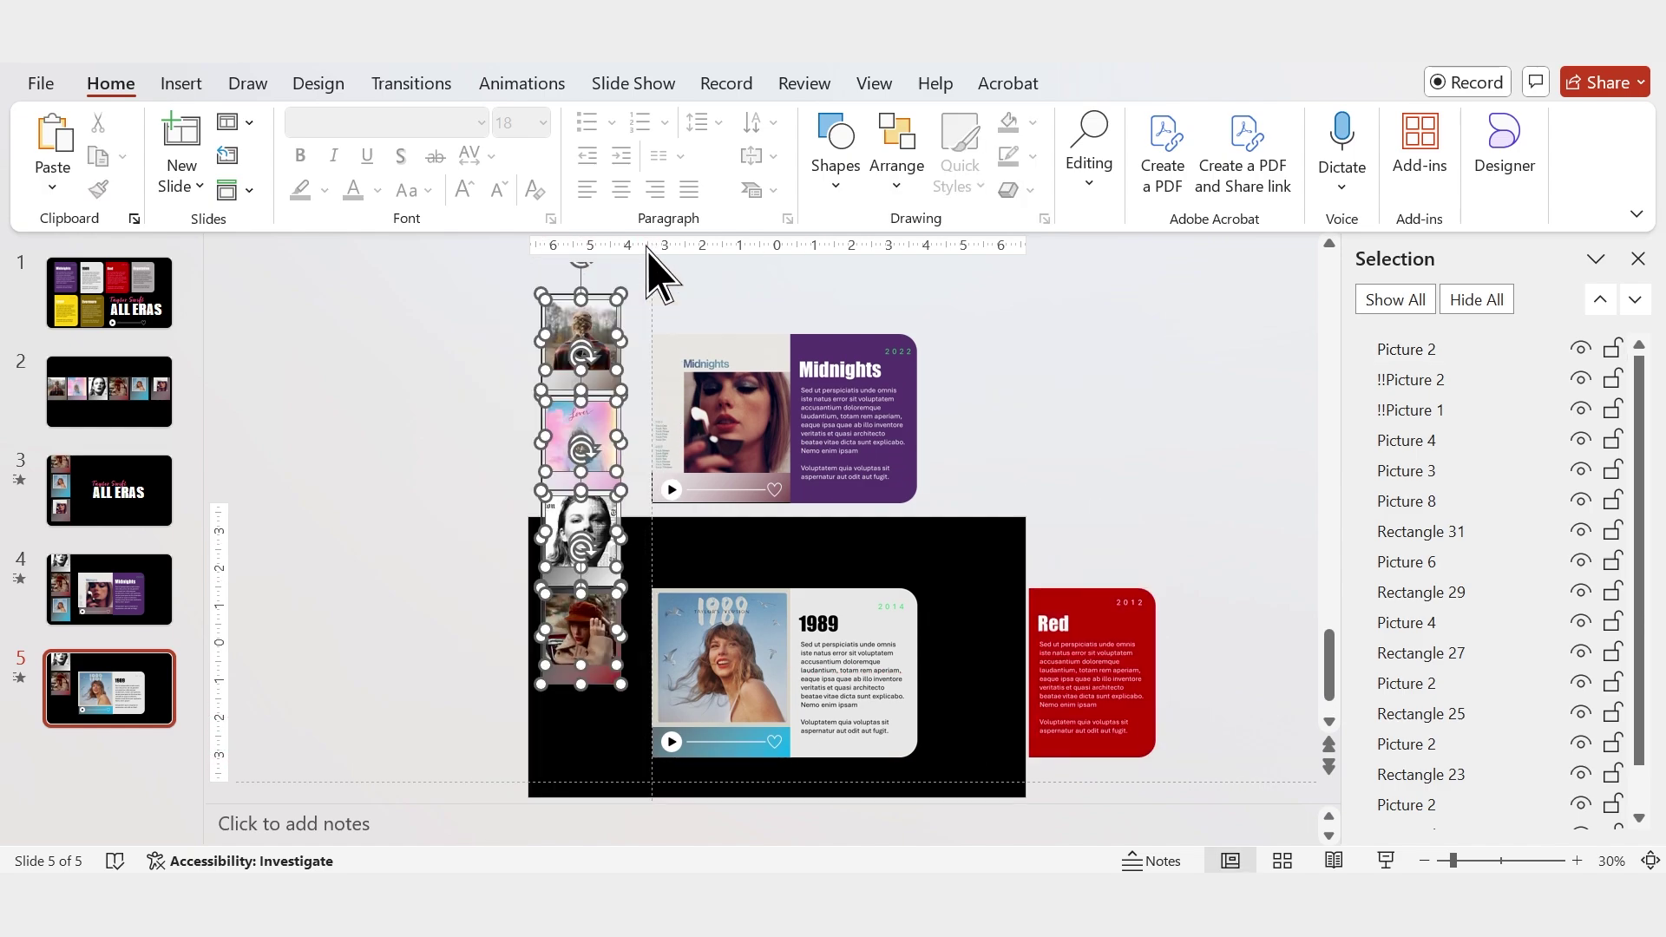
Shift the album pictures down one tile so Red sits at the bottom edge, then preview slide 5's Morph.
{"action": "scroll", "coordinate": [695, 303], "scroll_direction": "down", "scroll_amount": 1}
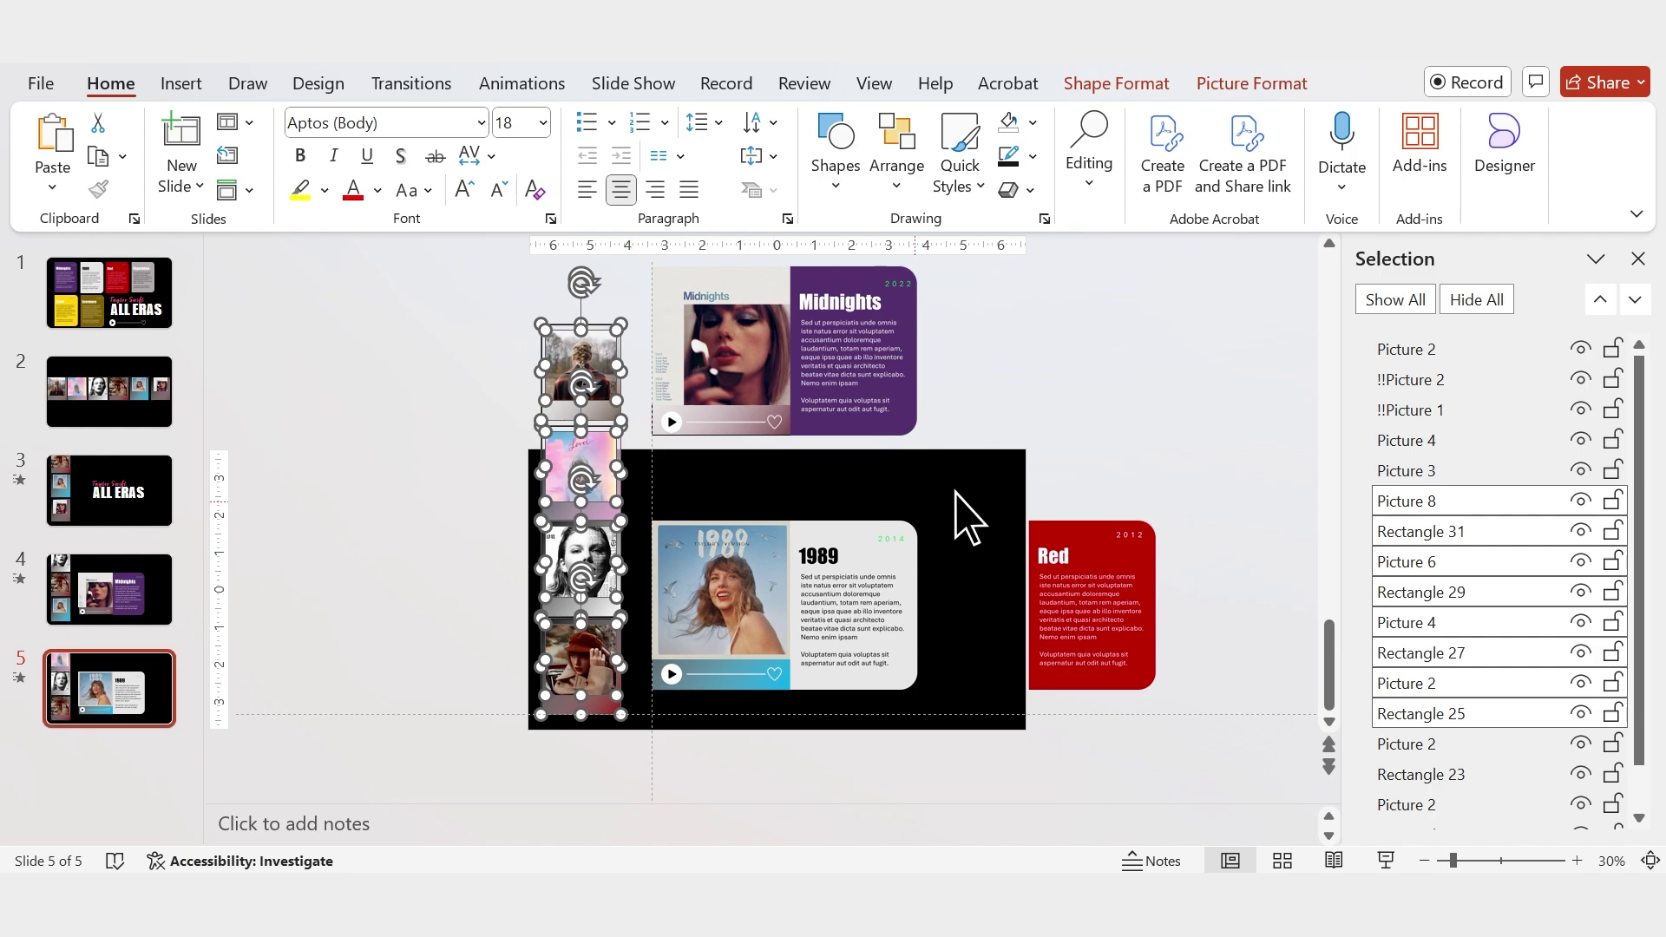
{"action": "left_click", "coordinate": [1091, 450]}
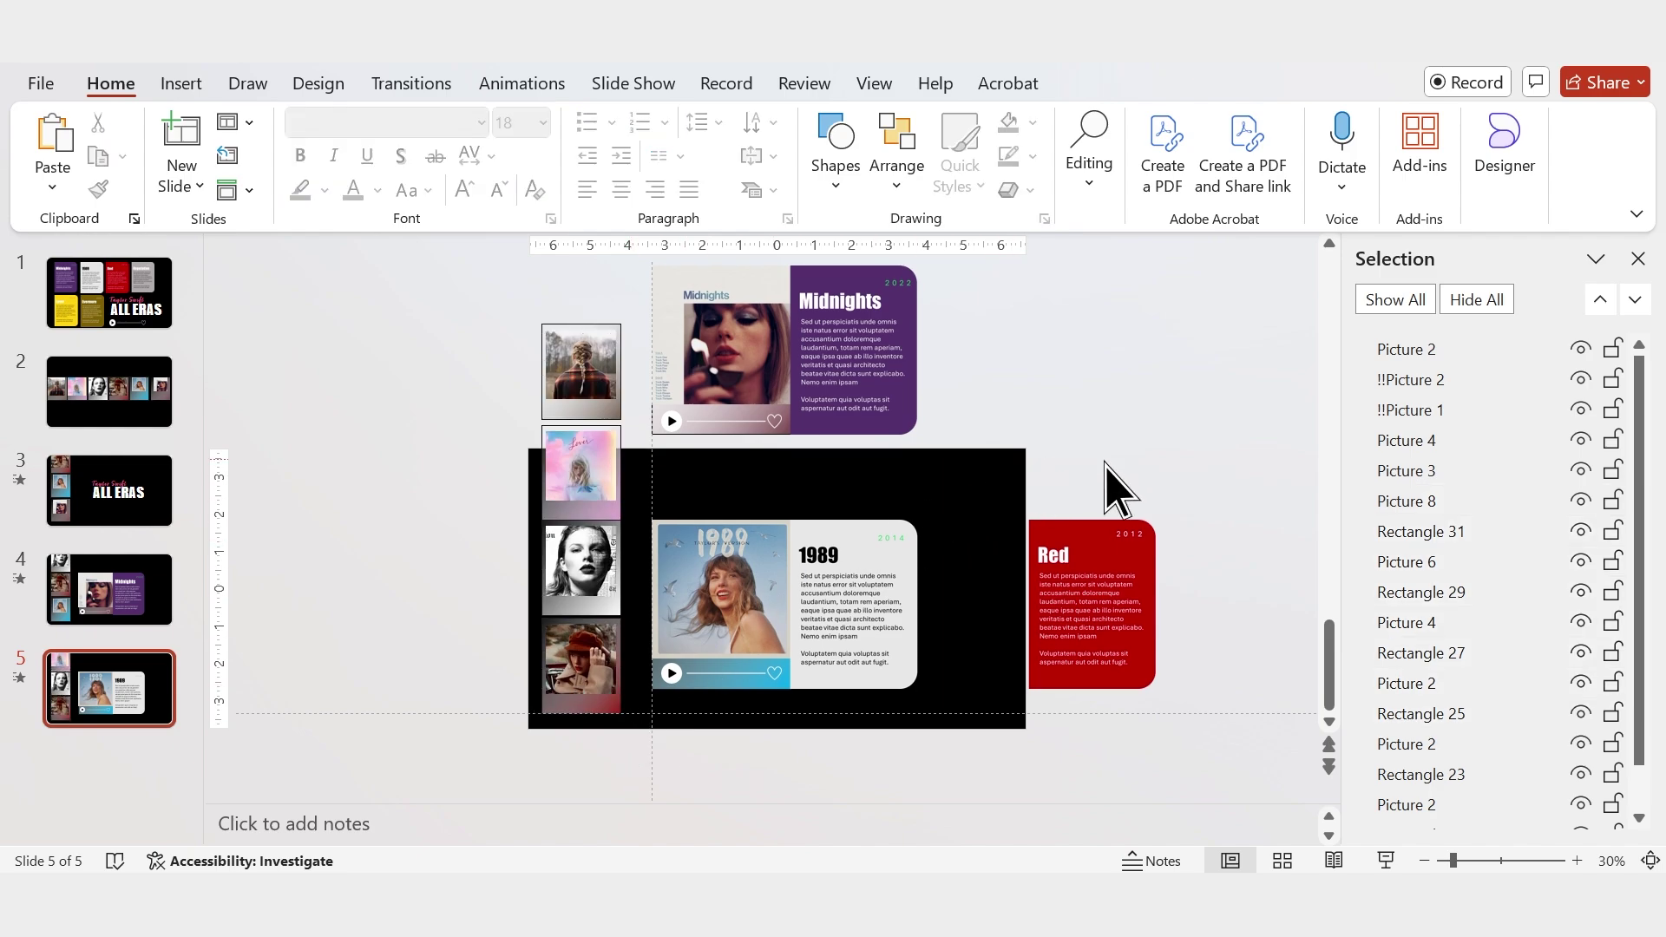
{"action": "left_click", "coordinate": [20, 678]}
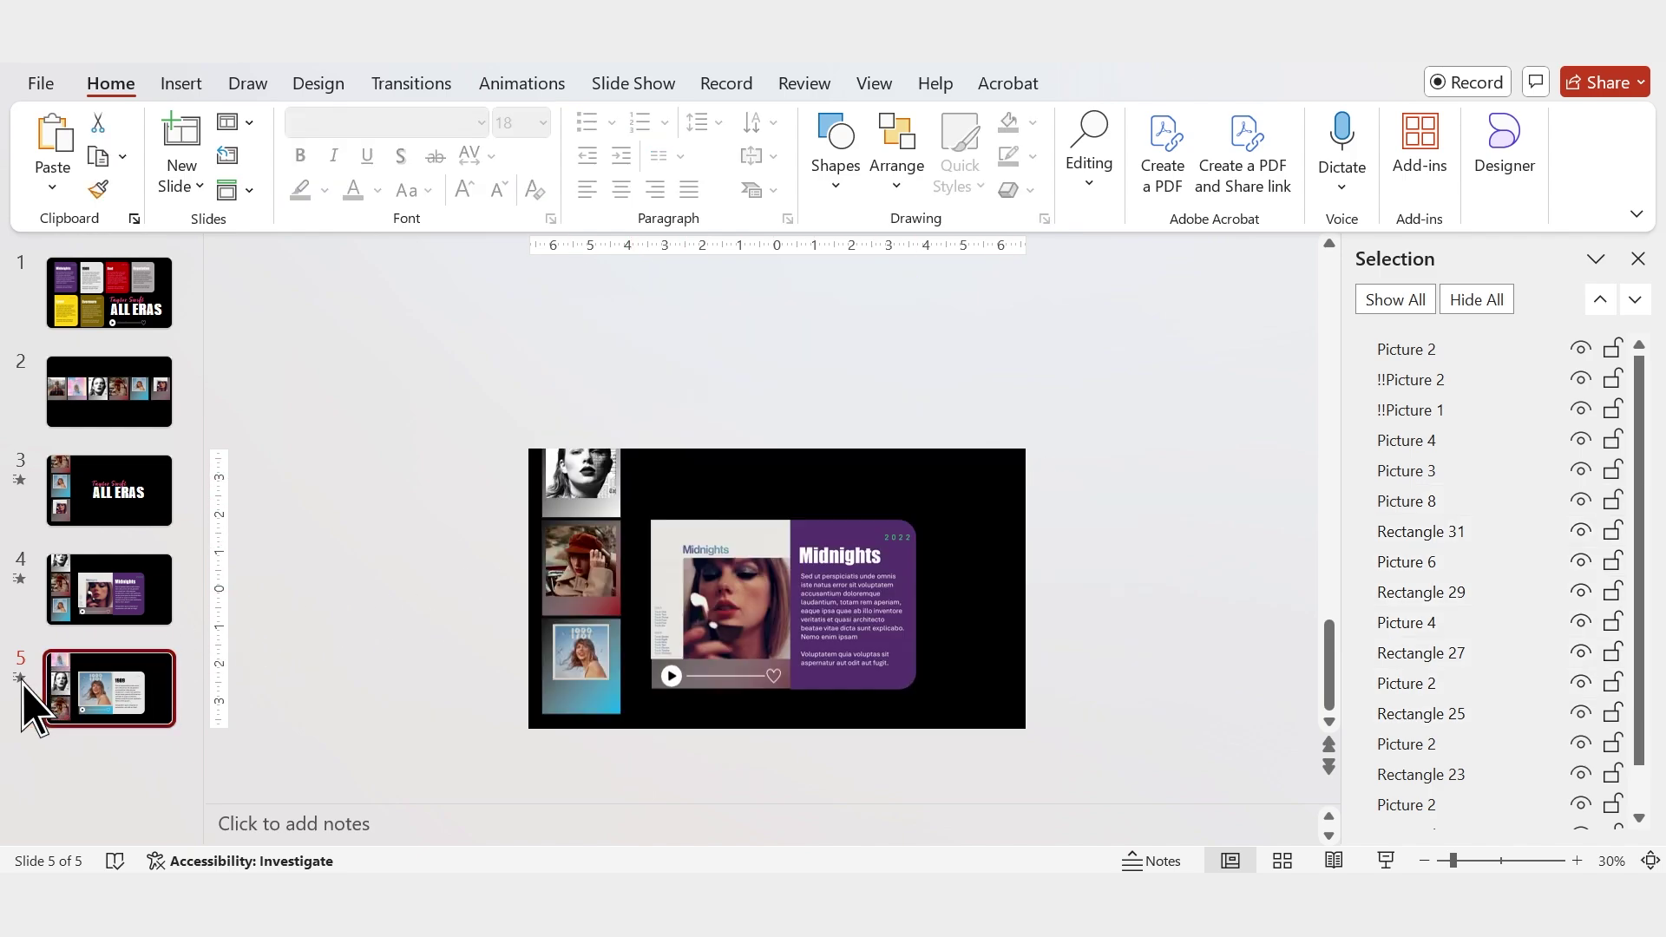